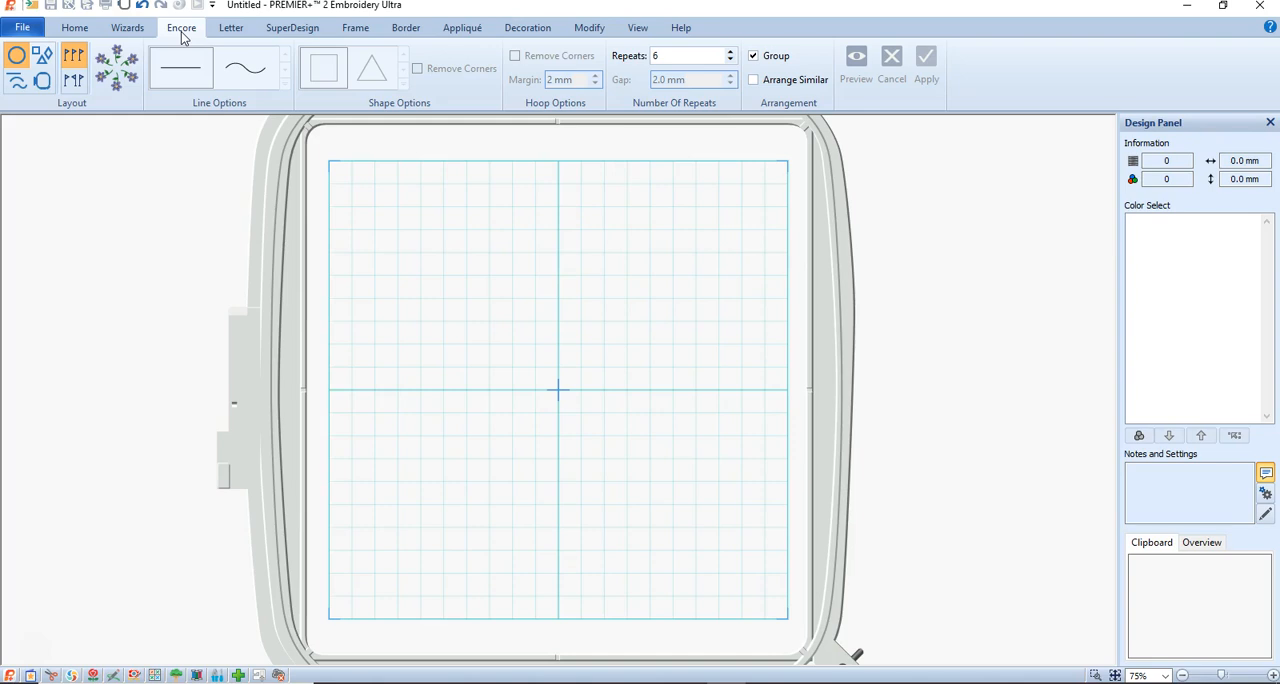
Search the SuperDesign library for "flower" and choose the solid red five-petal flower with a white center.
click(28, 30)
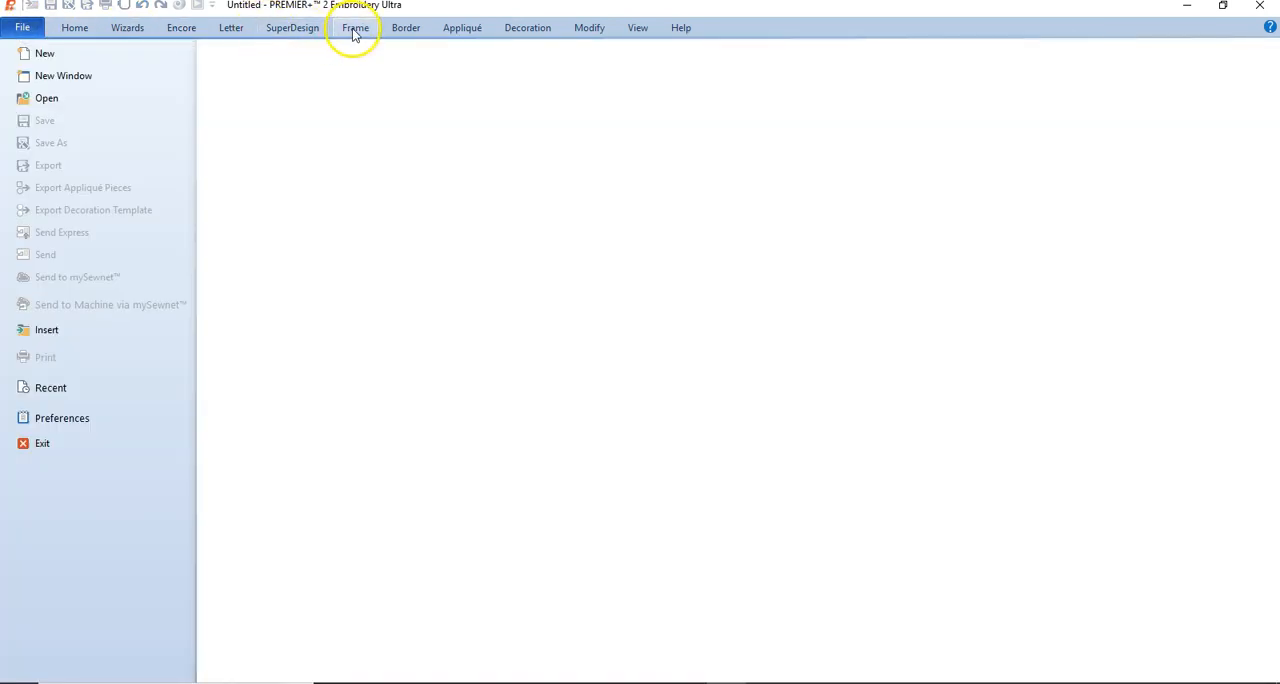
click(290, 30)
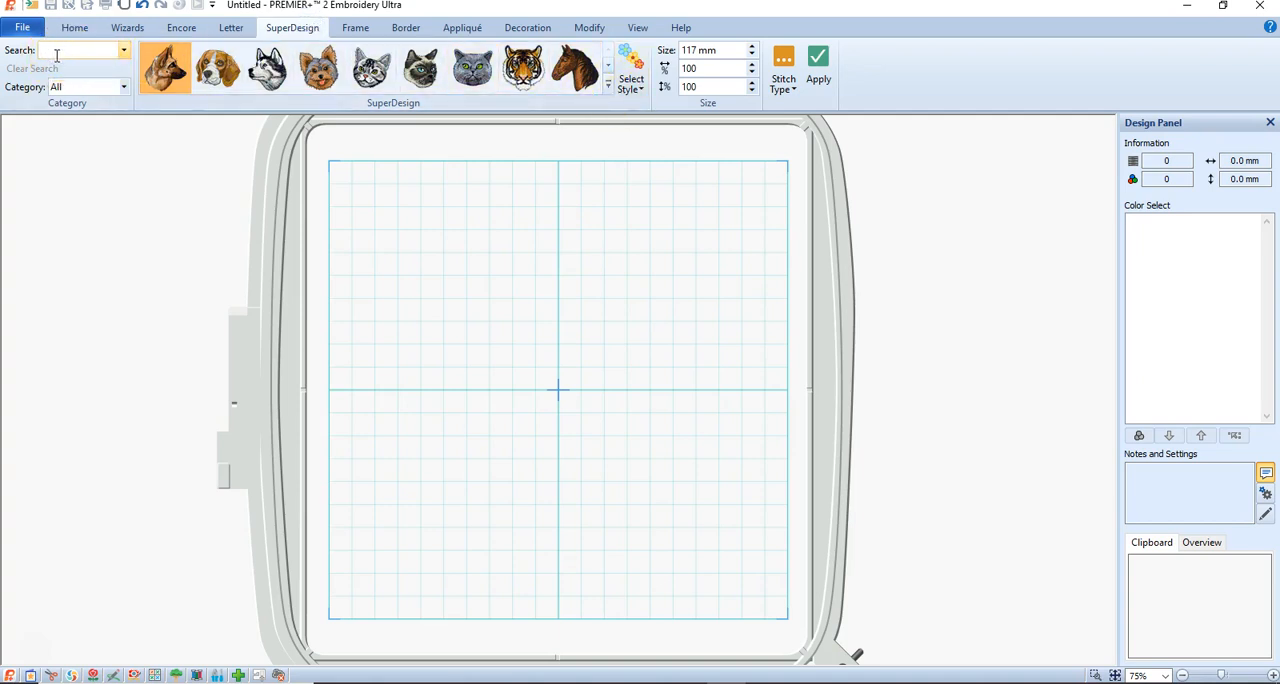
text(flower)
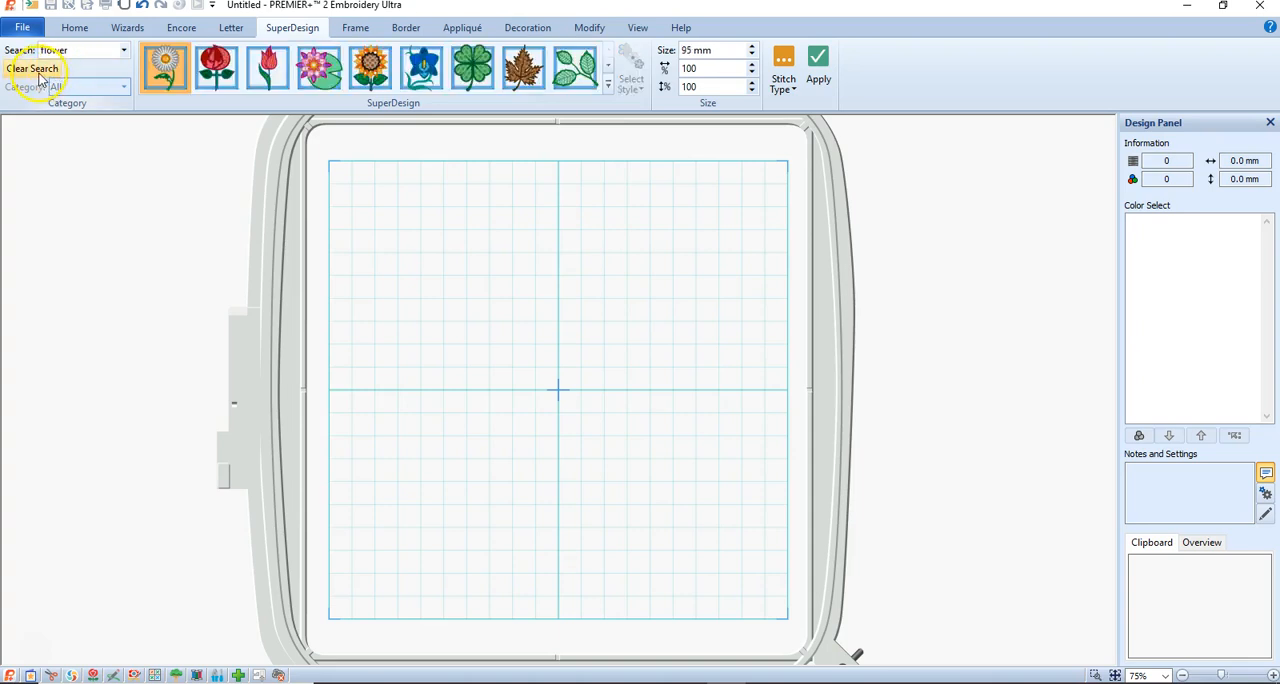
click(607, 85)
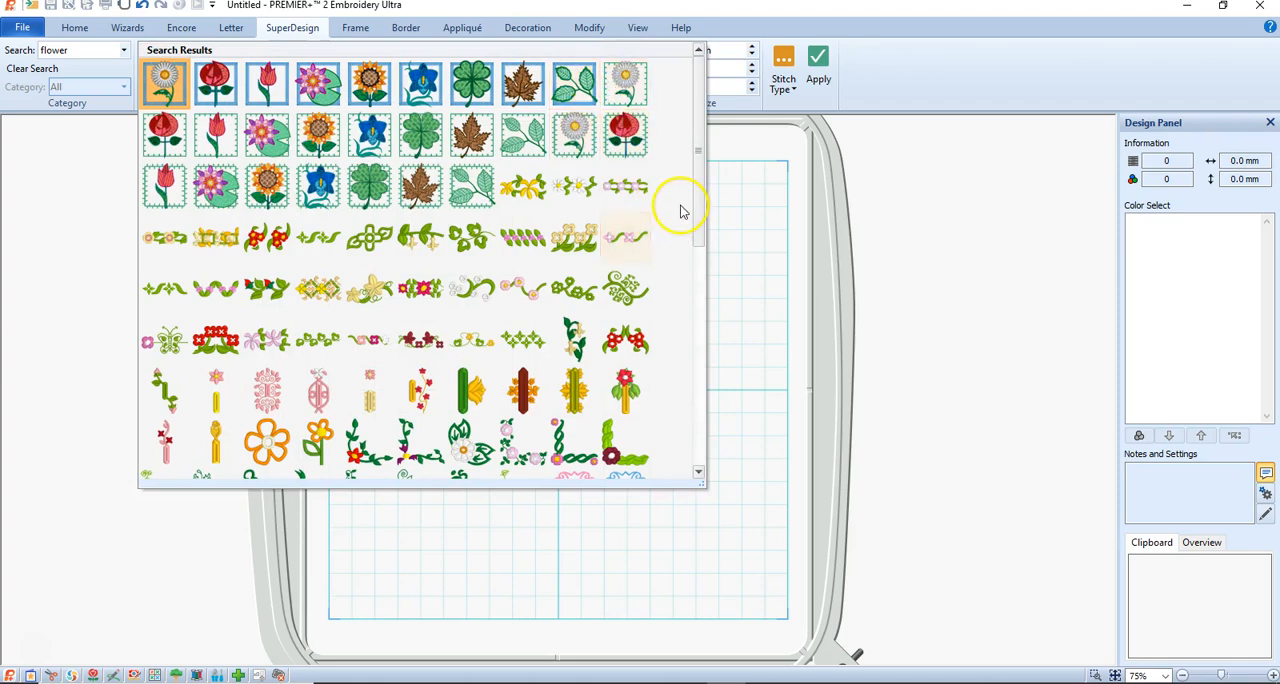
drag(697, 189, 700, 366)
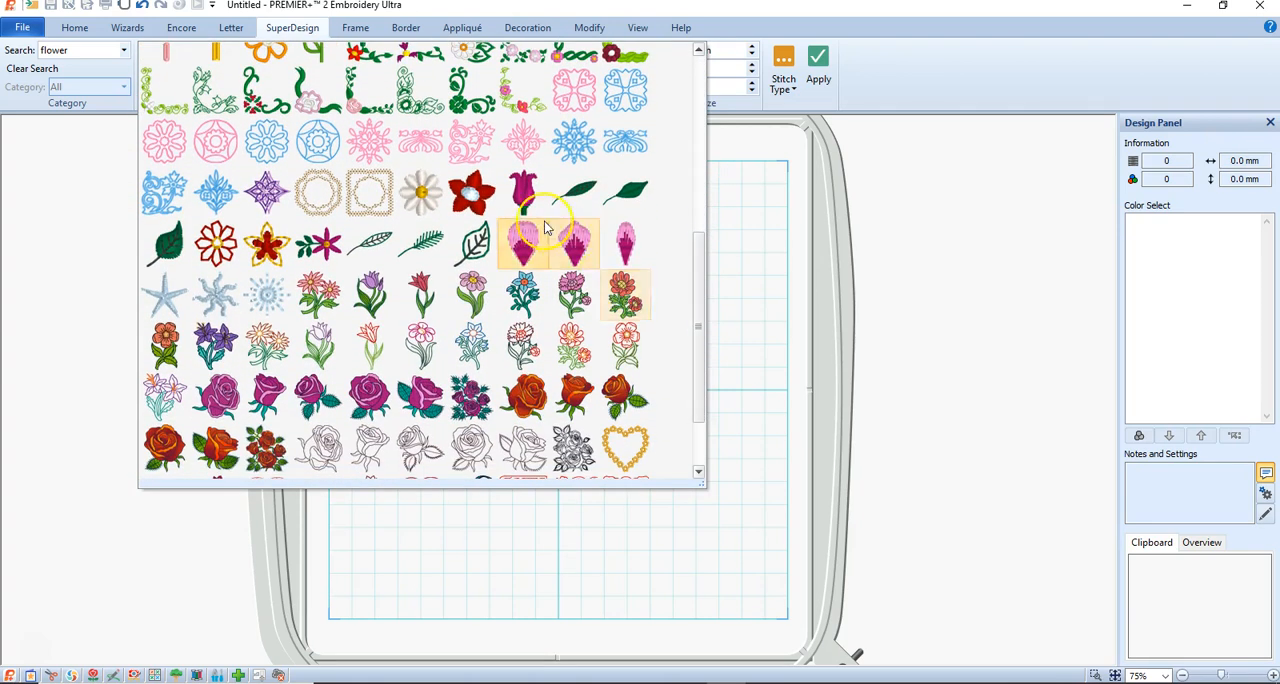
click(469, 192)
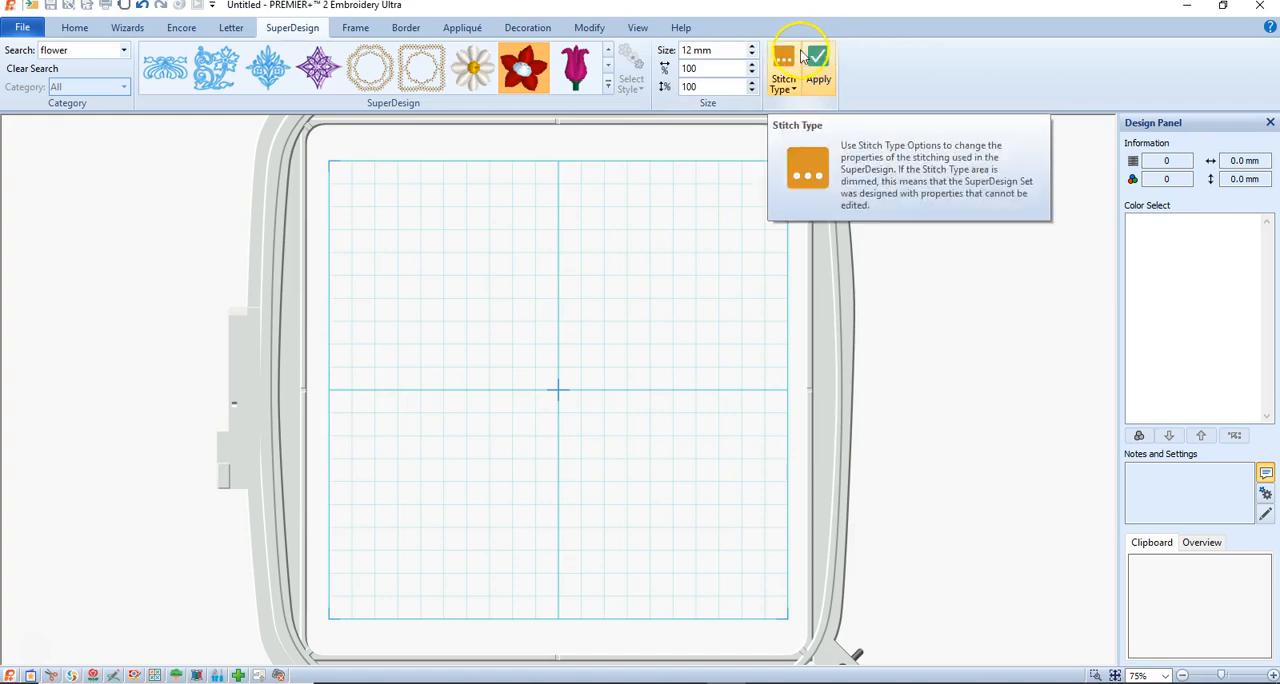
Set the red flower's size to 30 mm and place it in the hoop.
click(690, 50)
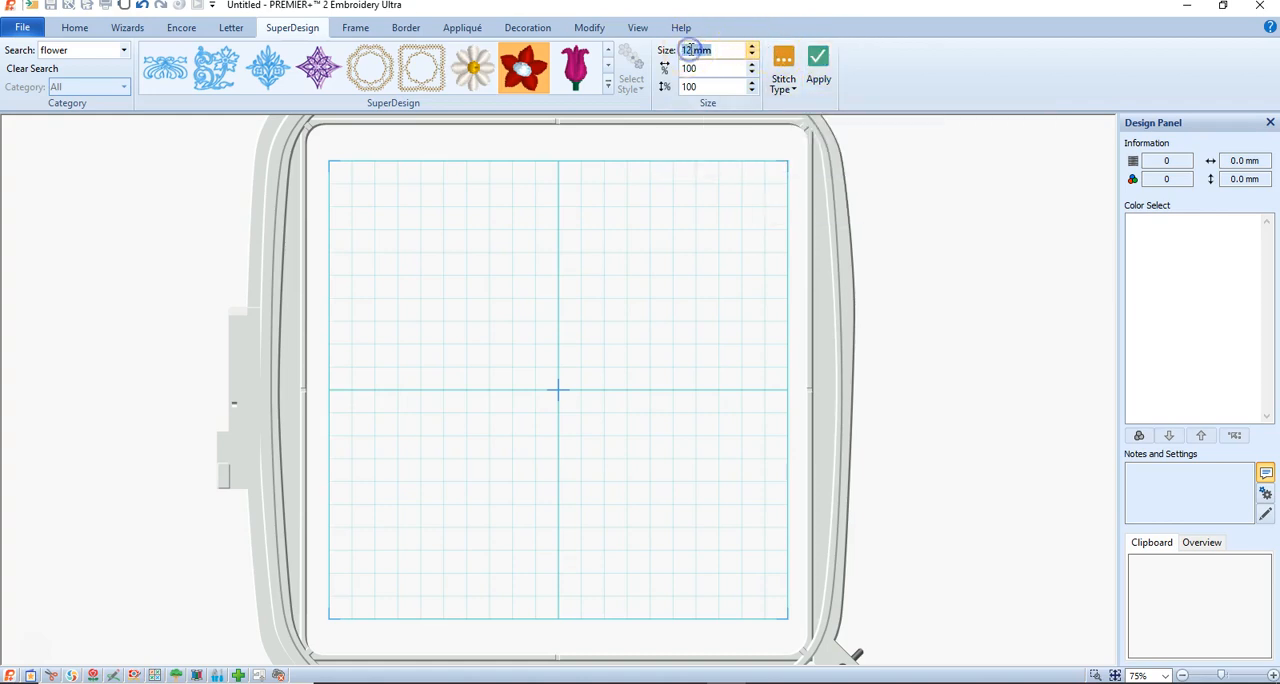
click(764, 66)
click(820, 65)
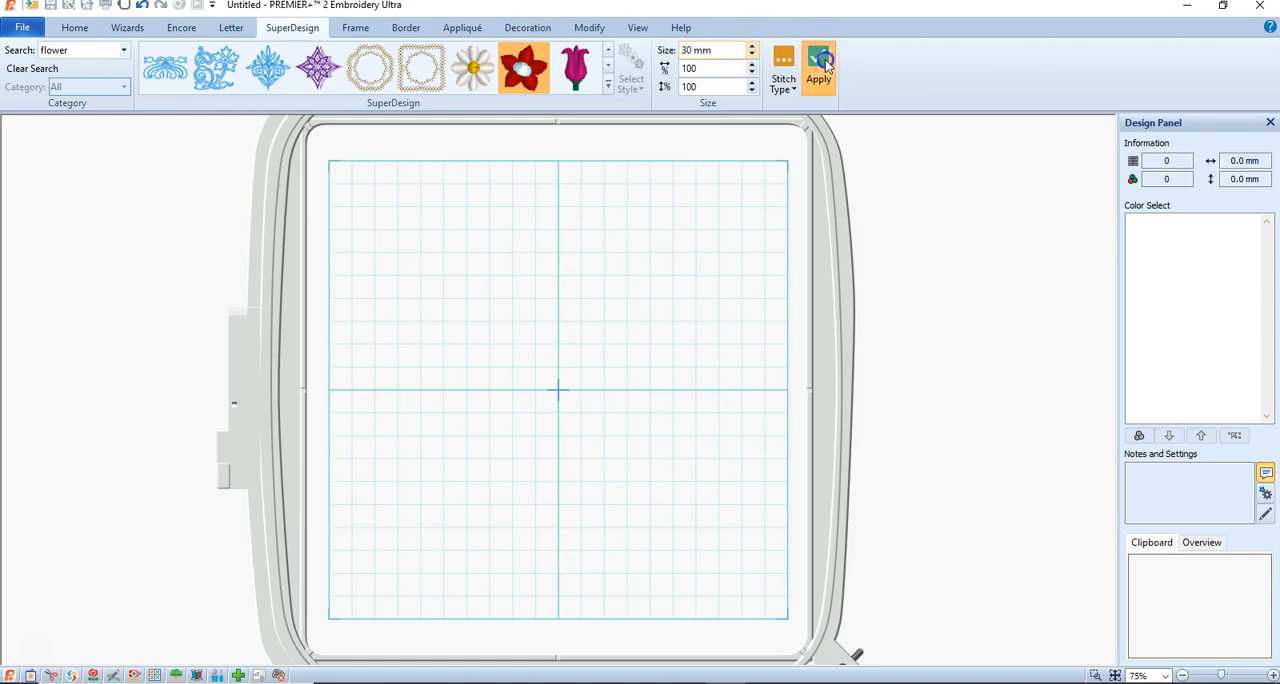
Add a second red flower at 12 mm and move it just above and left of the large one.
click(585, 228)
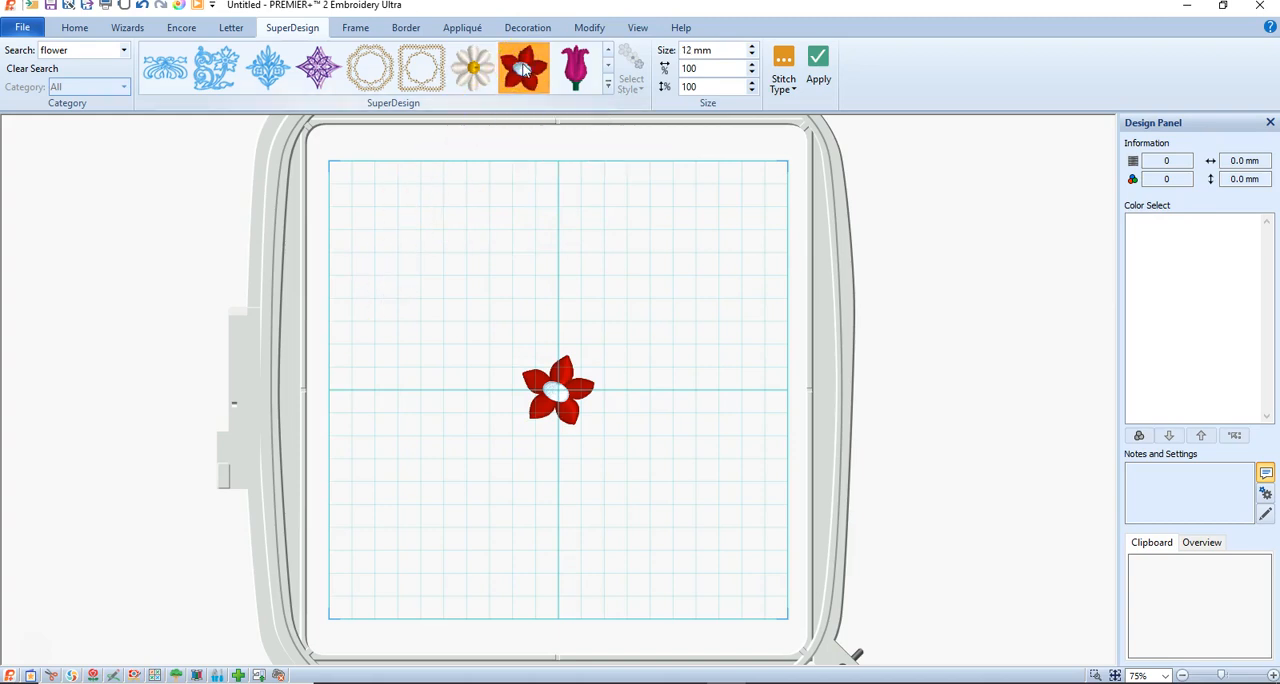
click(818, 65)
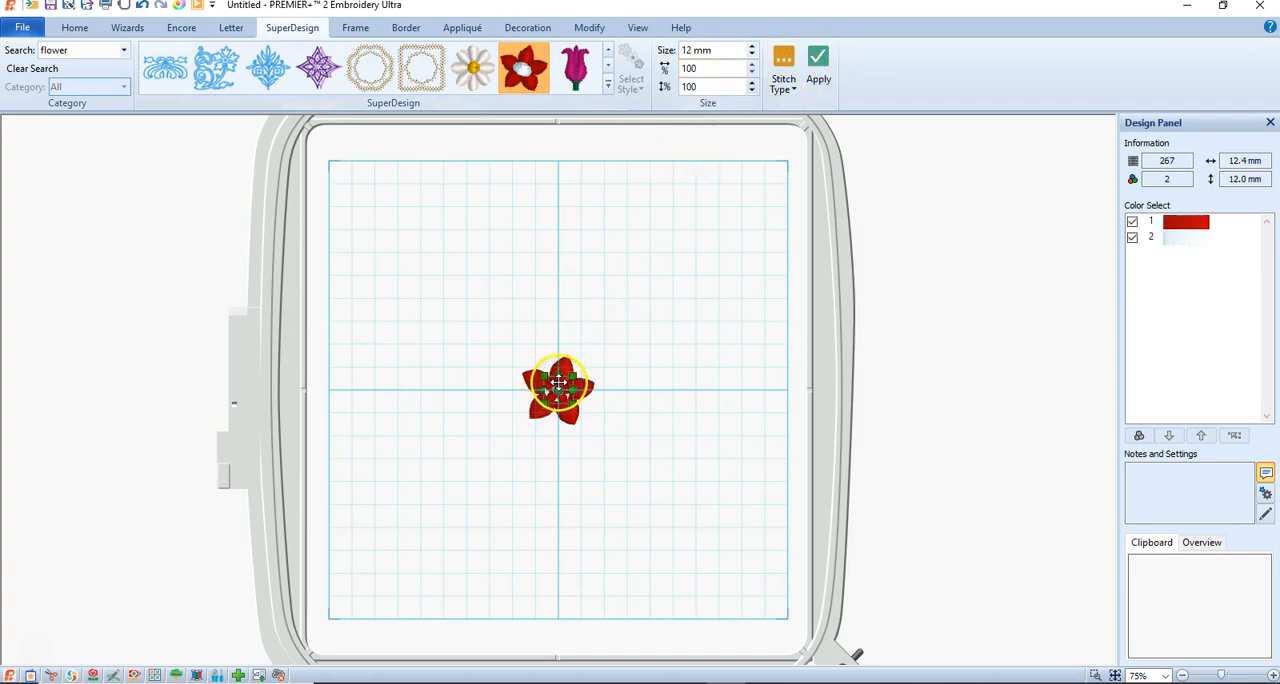
drag(556, 383, 535, 333)
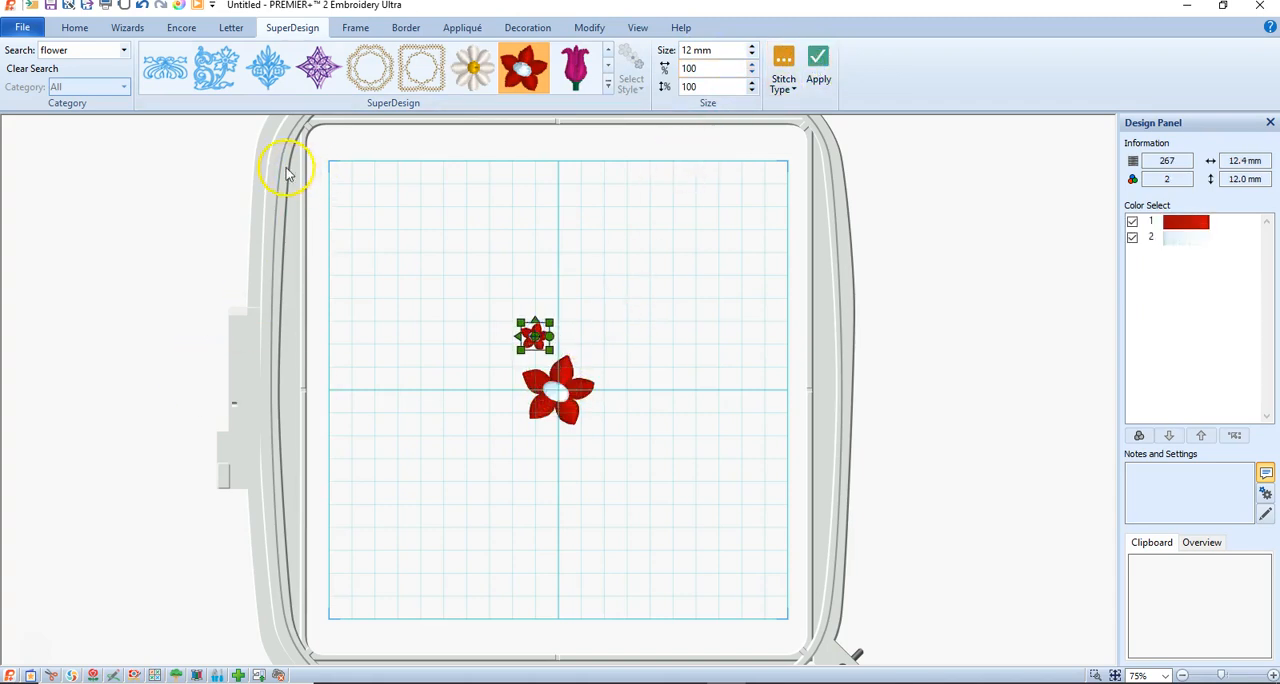
Preview an Encore shape layout of the small flower around the eight-pointed star with a 2.0 mm gap.
click(180, 30)
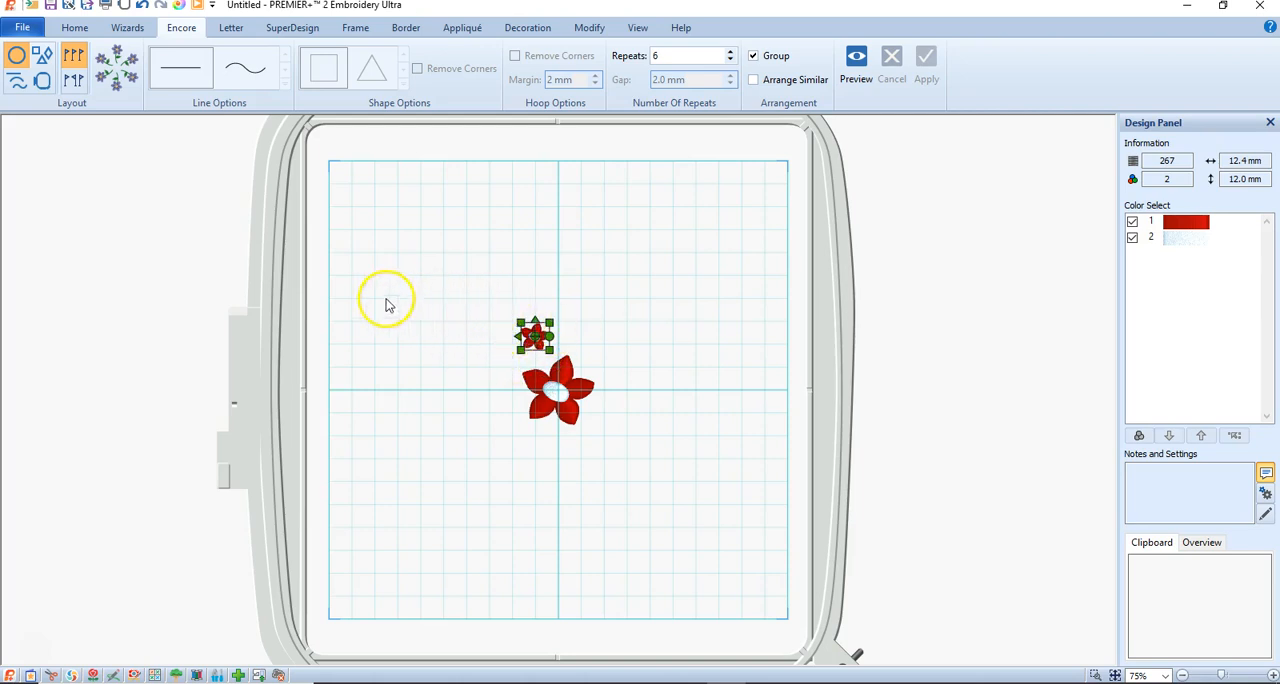
click(42, 55)
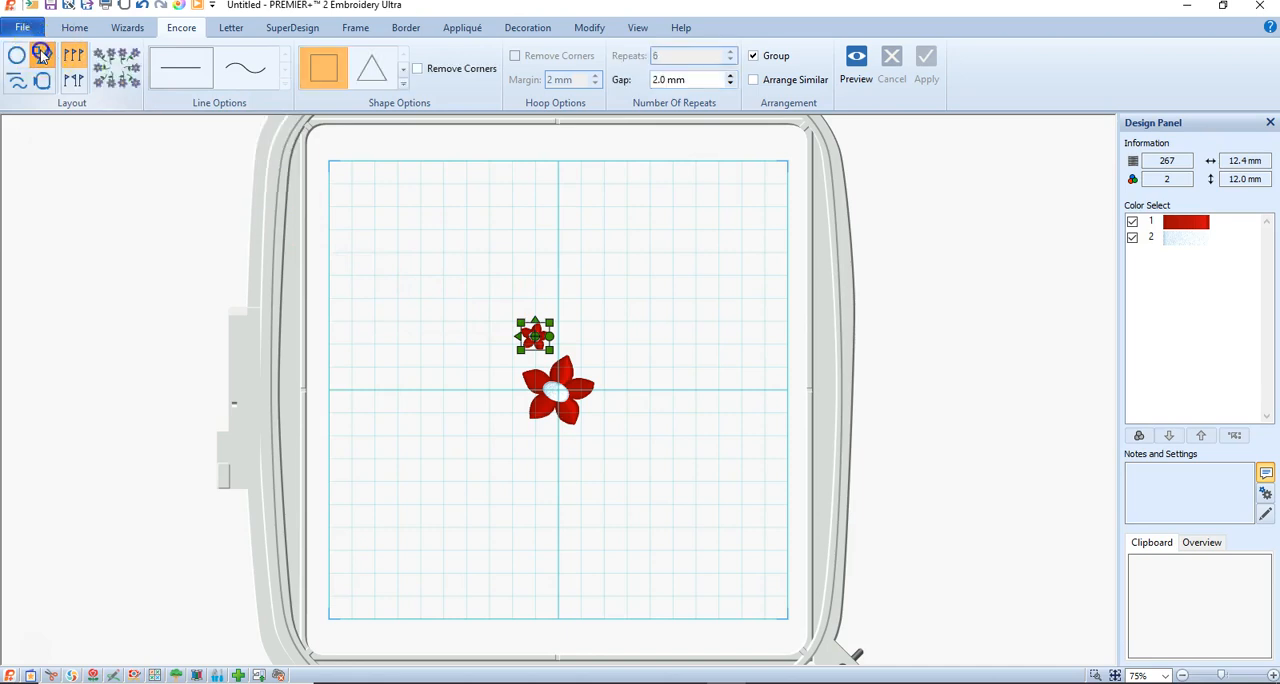
click(404, 84)
drag(410, 108, 404, 186)
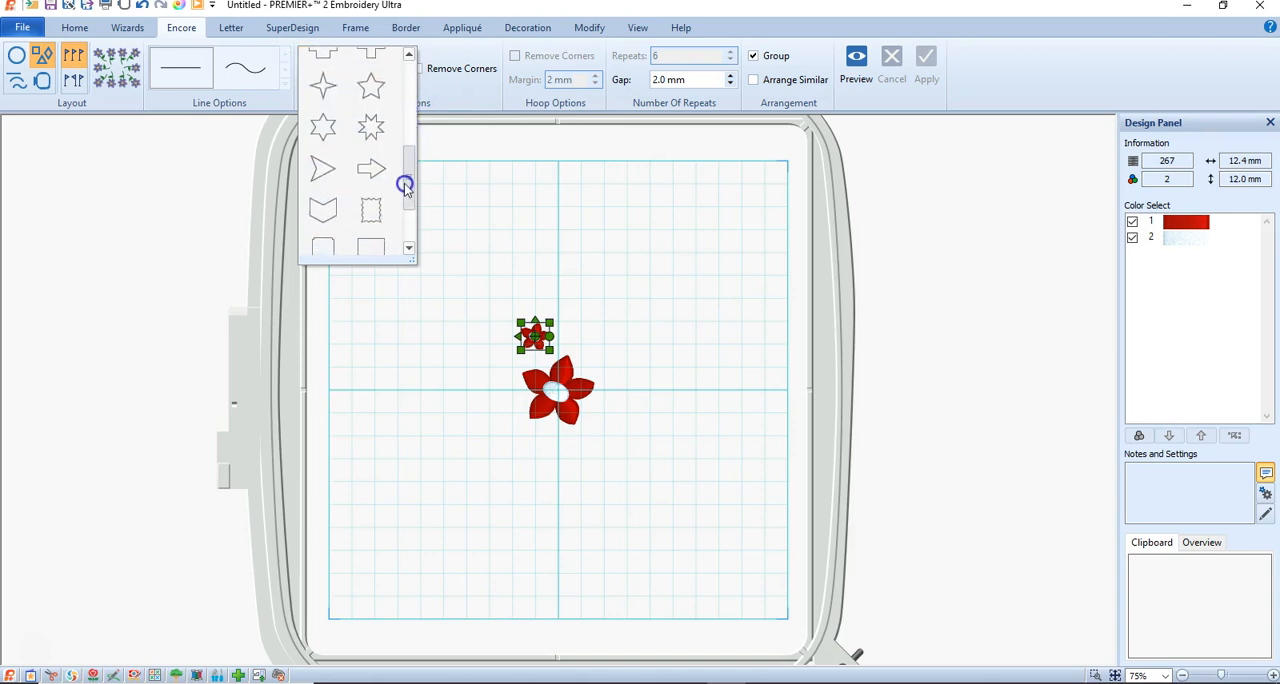
click(364, 124)
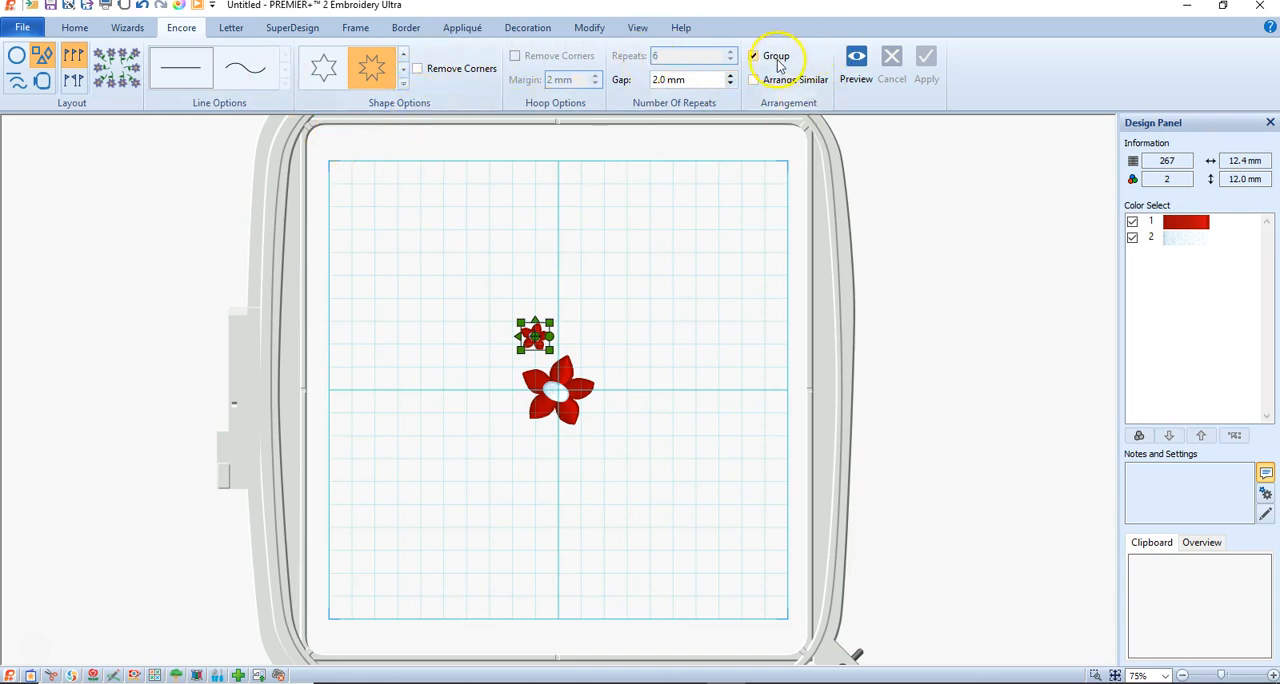
click(683, 59)
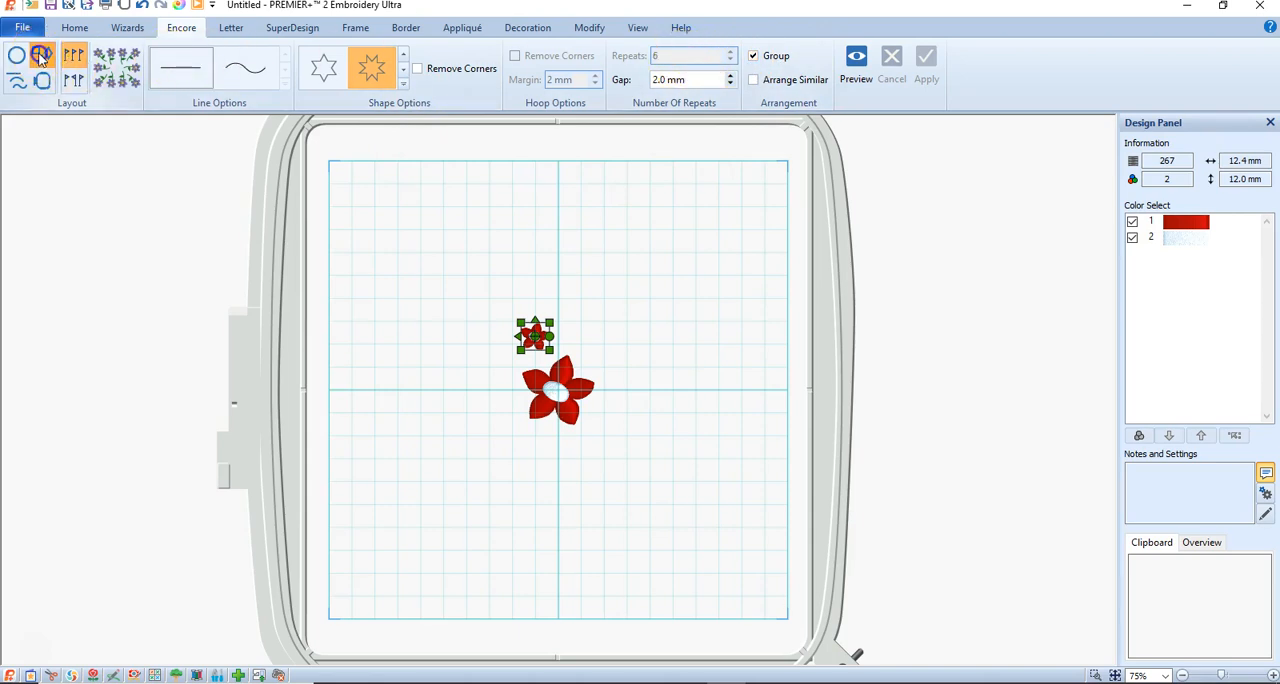
click(857, 62)
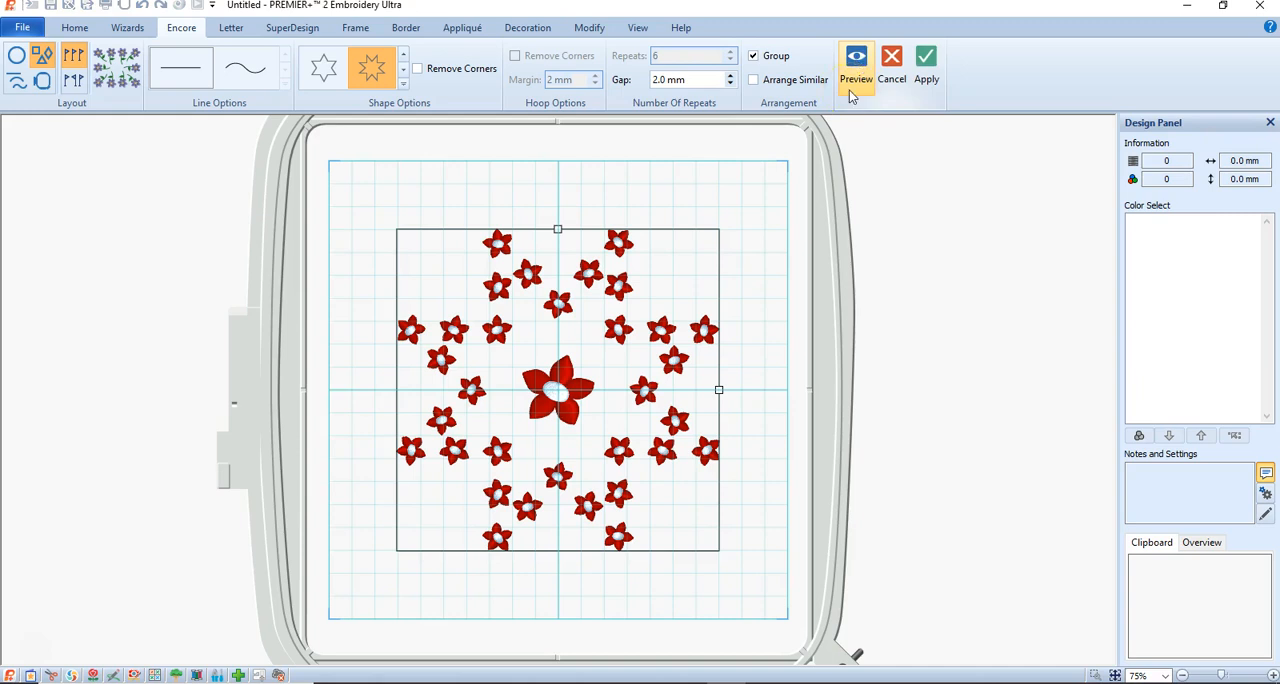
click(366, 80)
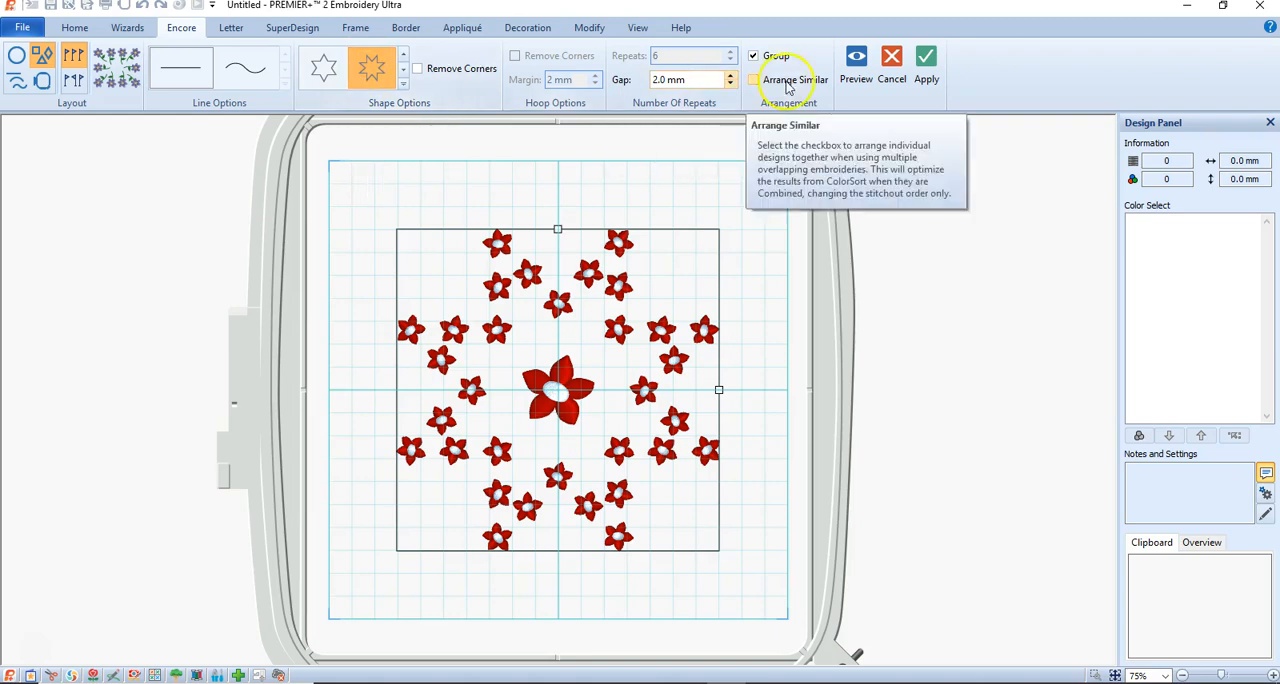
click(626, 269)
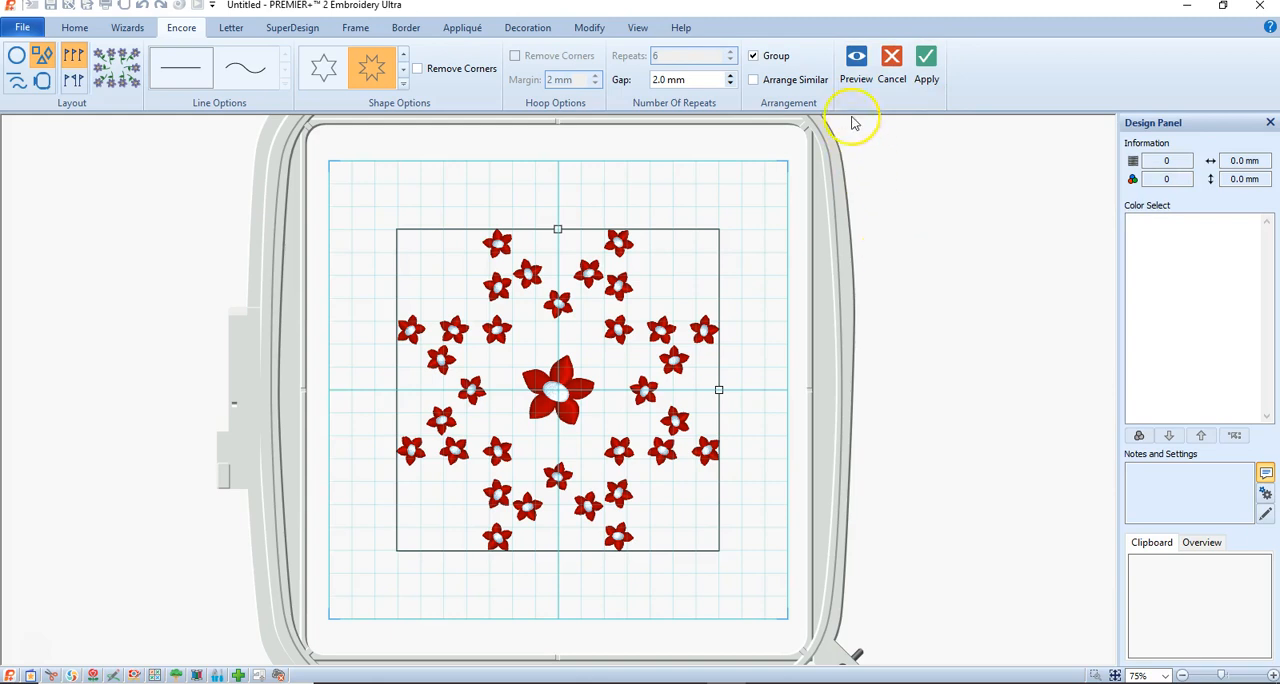
click(895, 66)
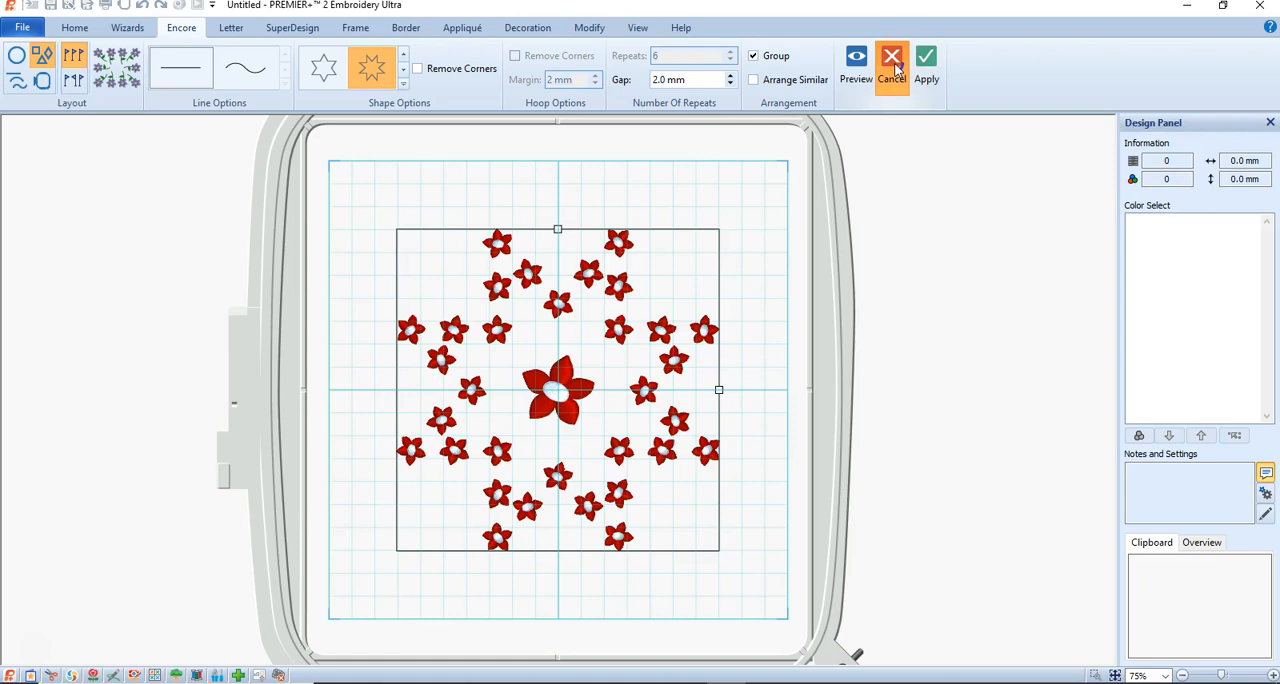
Change the Encore shape to the six-pointed star and preview the small flower arrangement.
click(403, 83)
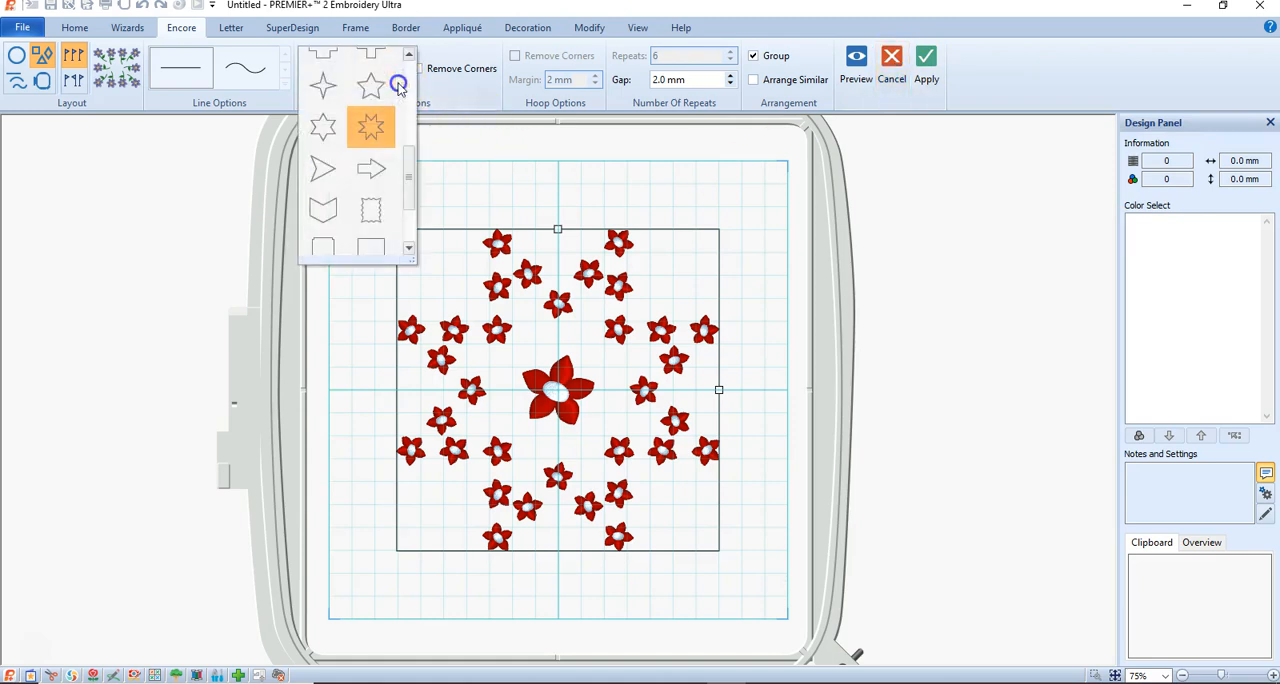
click(323, 127)
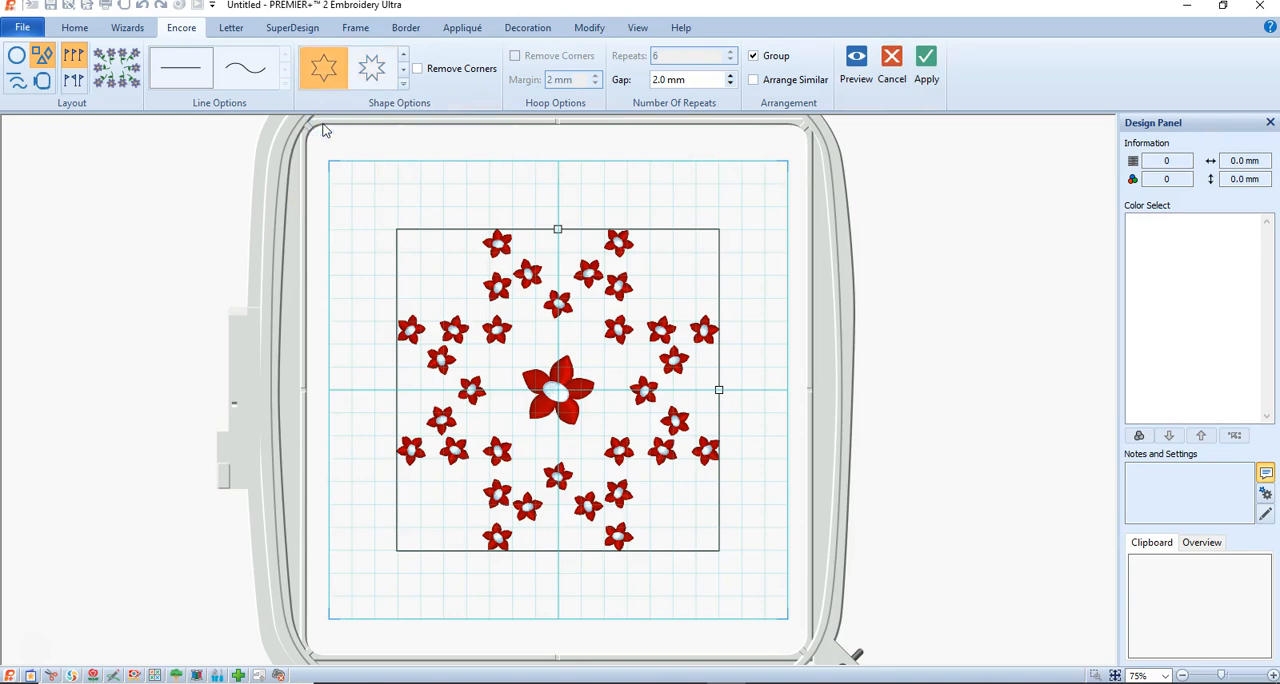
click(852, 72)
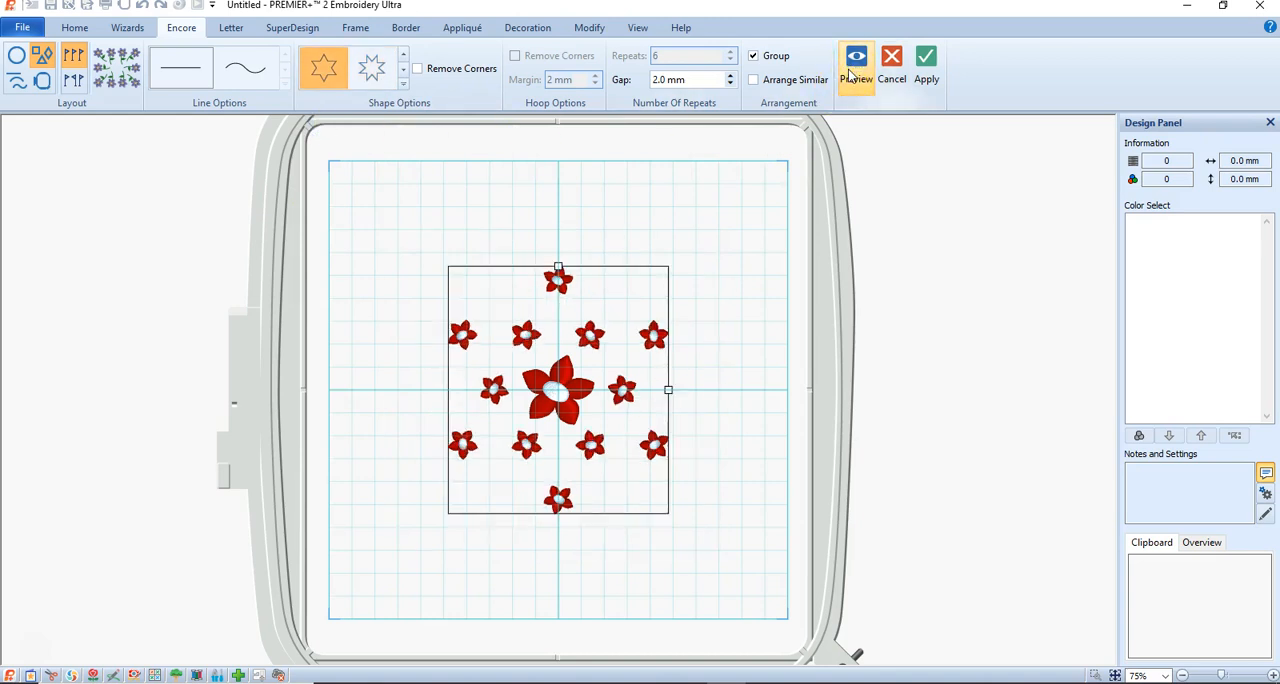
Switch the Encore shape to the upright rounded rectangle and preview the flower border.
click(405, 80)
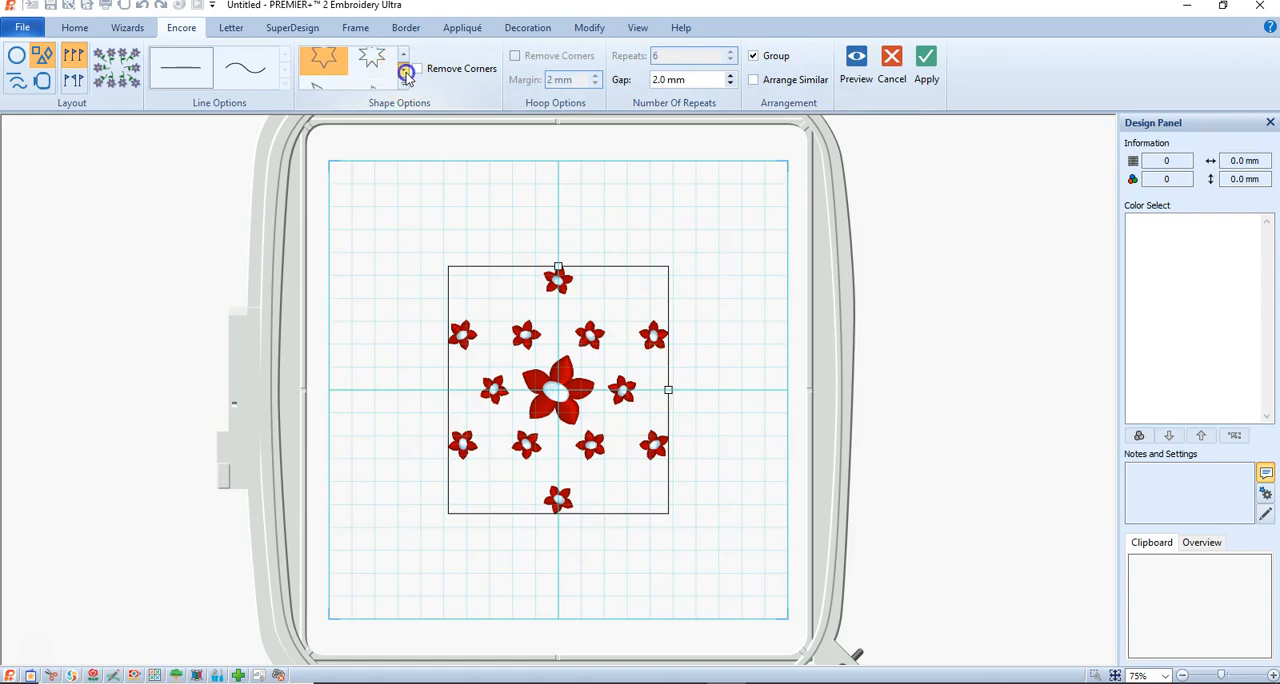
click(323, 67)
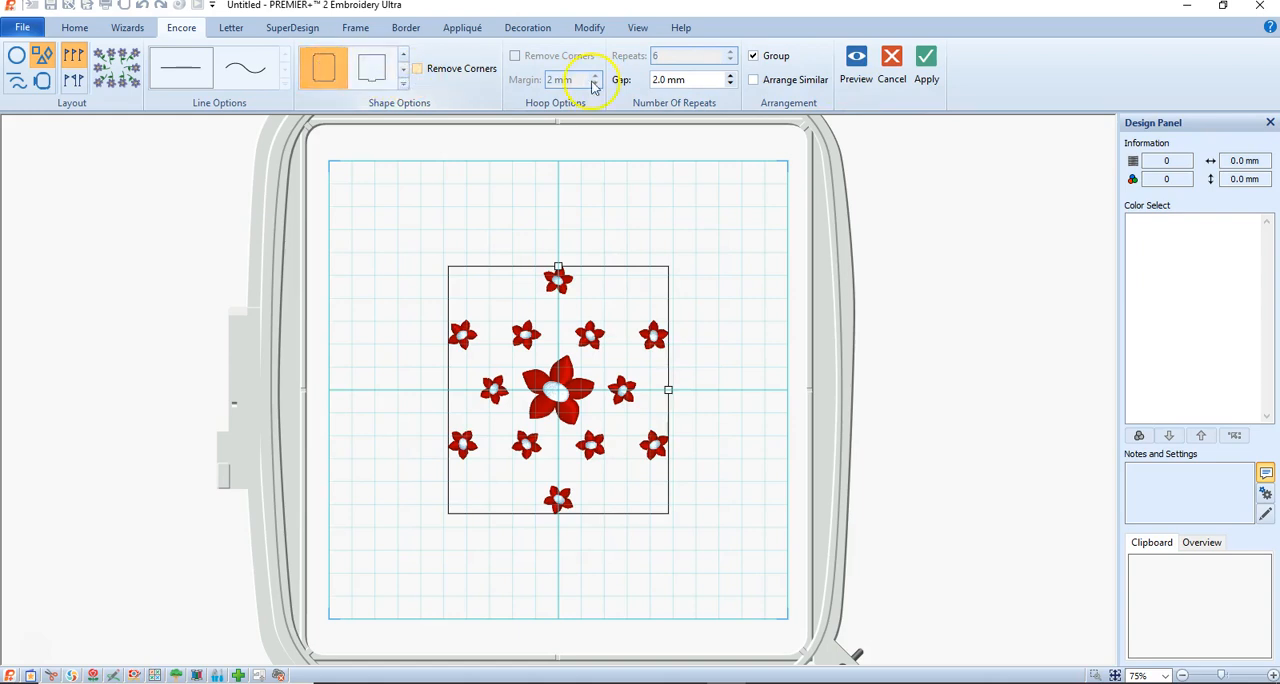
click(857, 66)
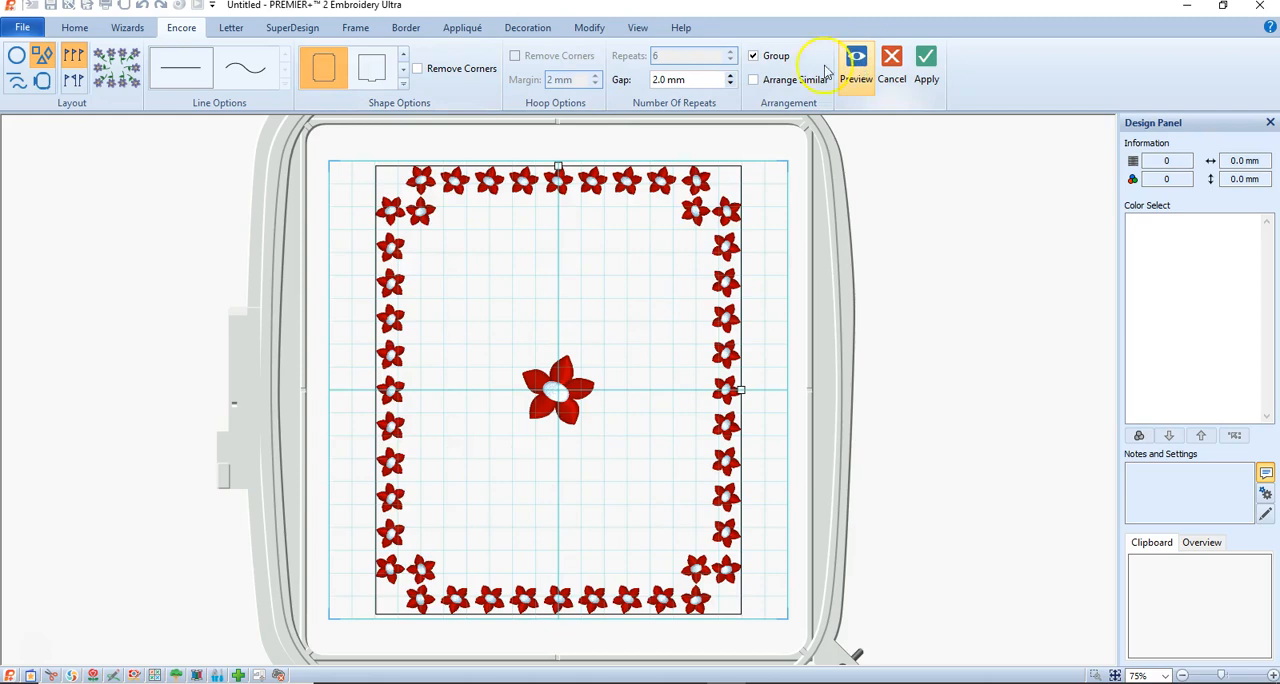
Try the irregular starburst as the Encore shape and preview the arrangement.
click(402, 74)
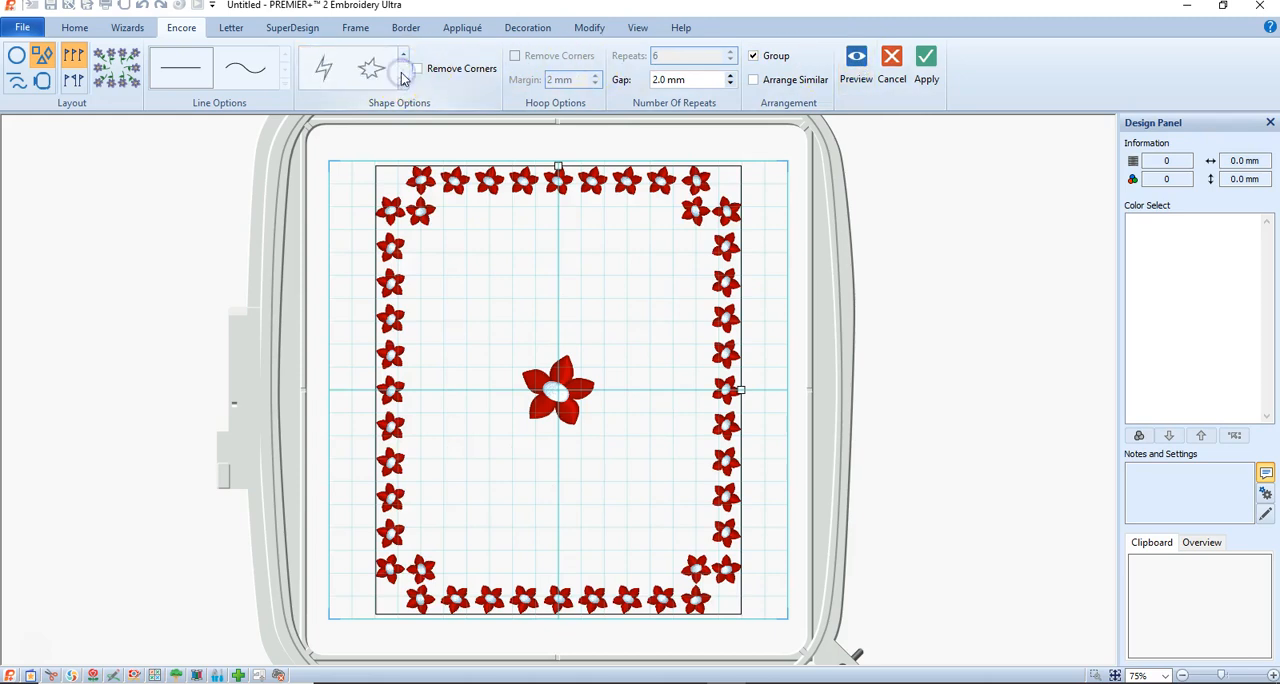
click(371, 67)
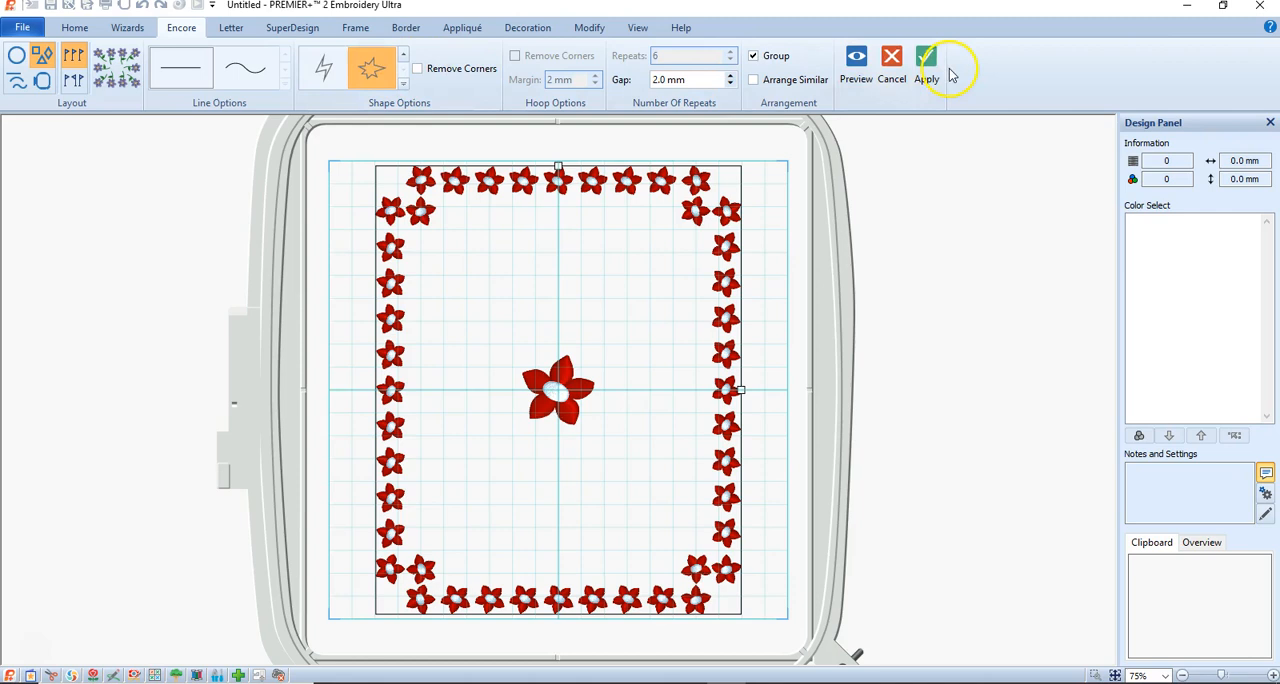
click(860, 64)
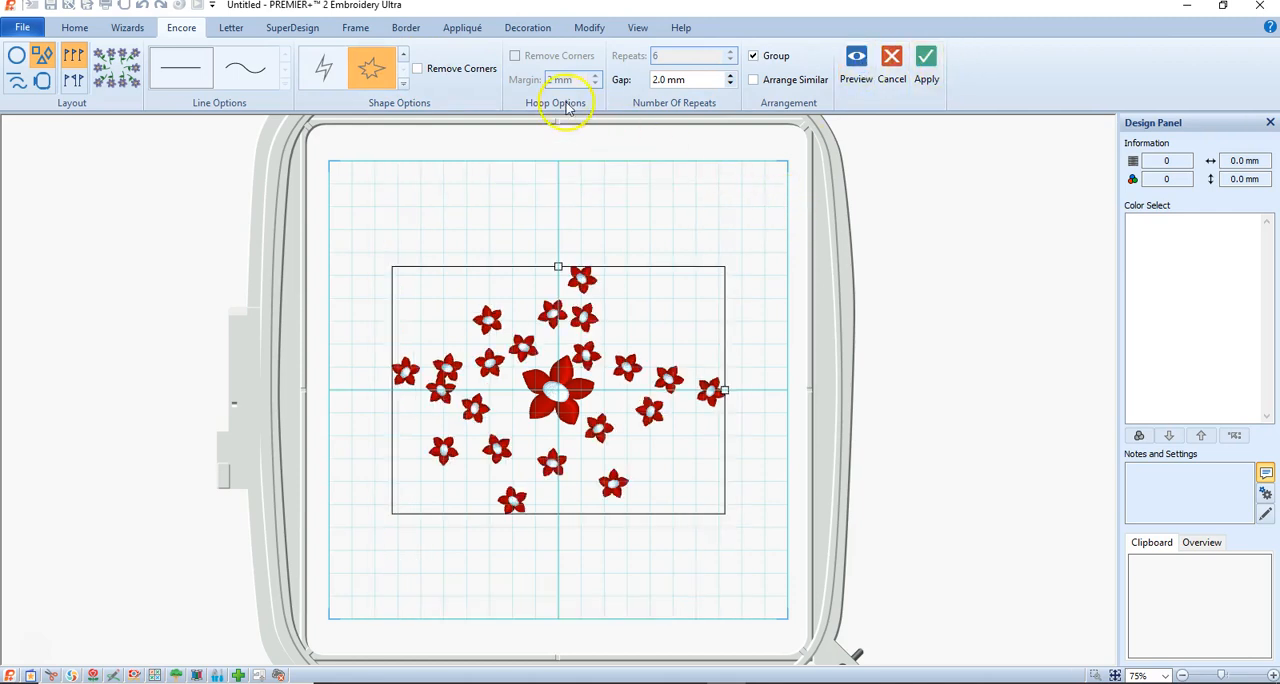
Preview the small flower repeated around the hexagon shape, and cancel the Encore arrangement without applying it.
click(403, 57)
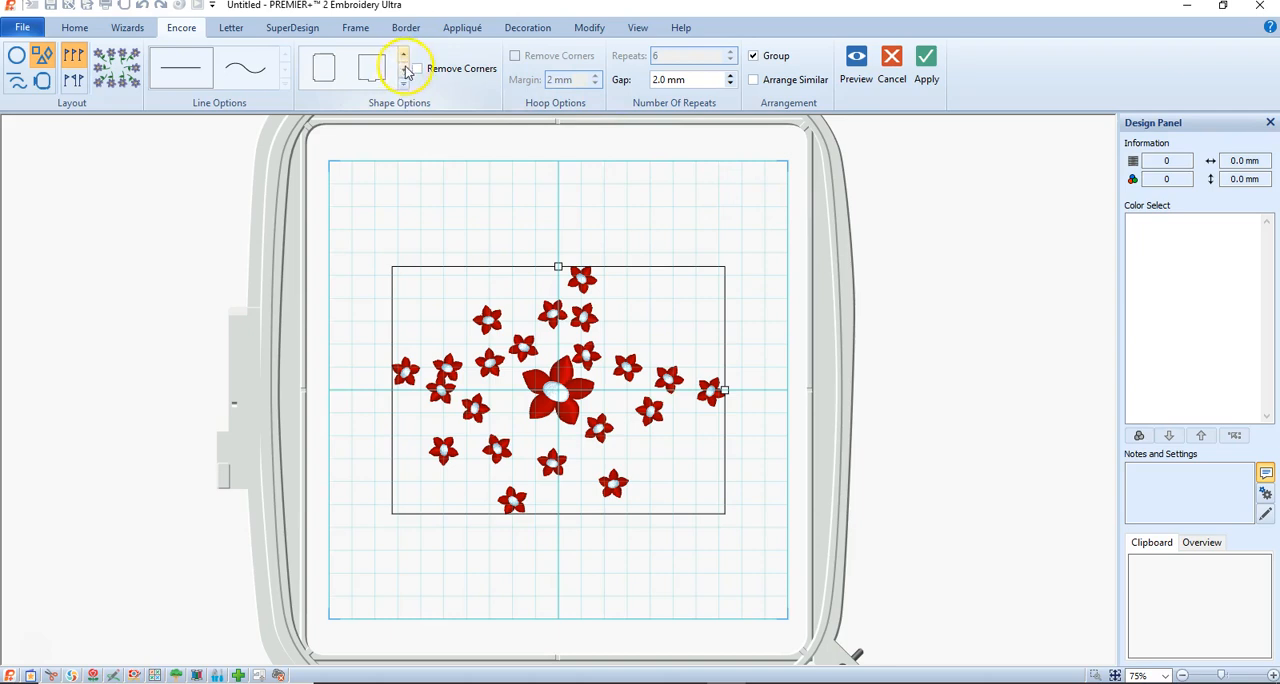
click(404, 85)
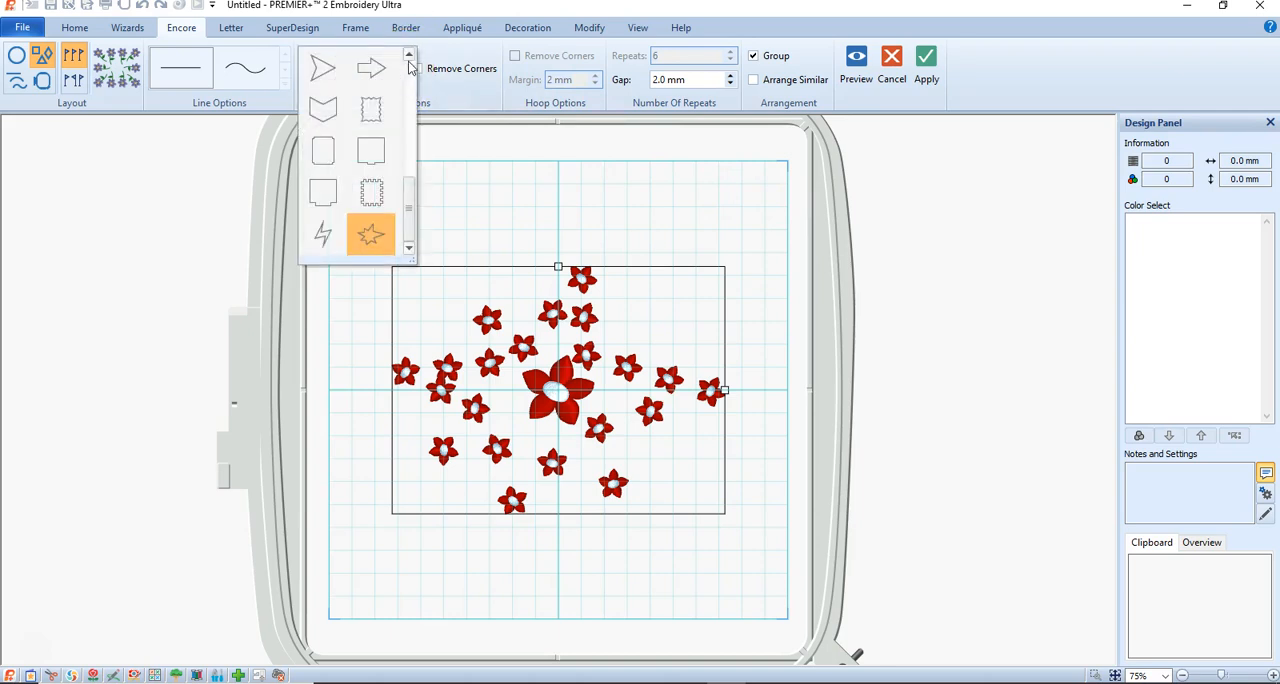
drag(414, 206, 411, 87)
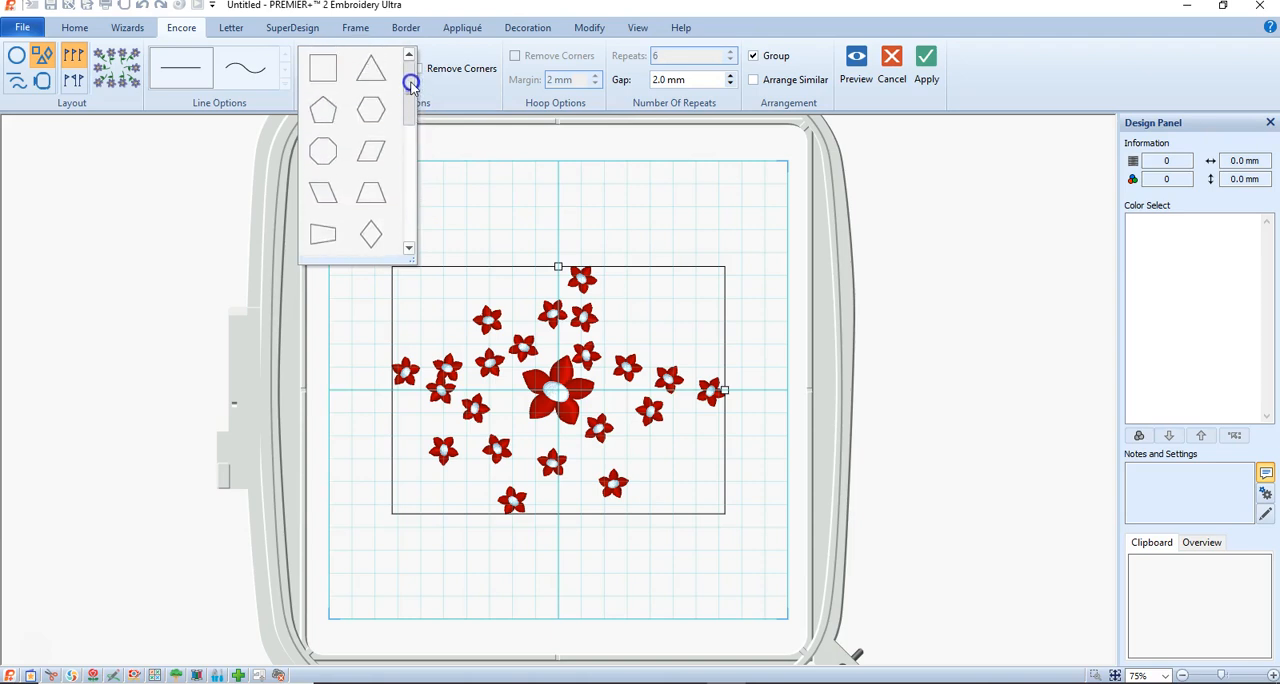
click(369, 109)
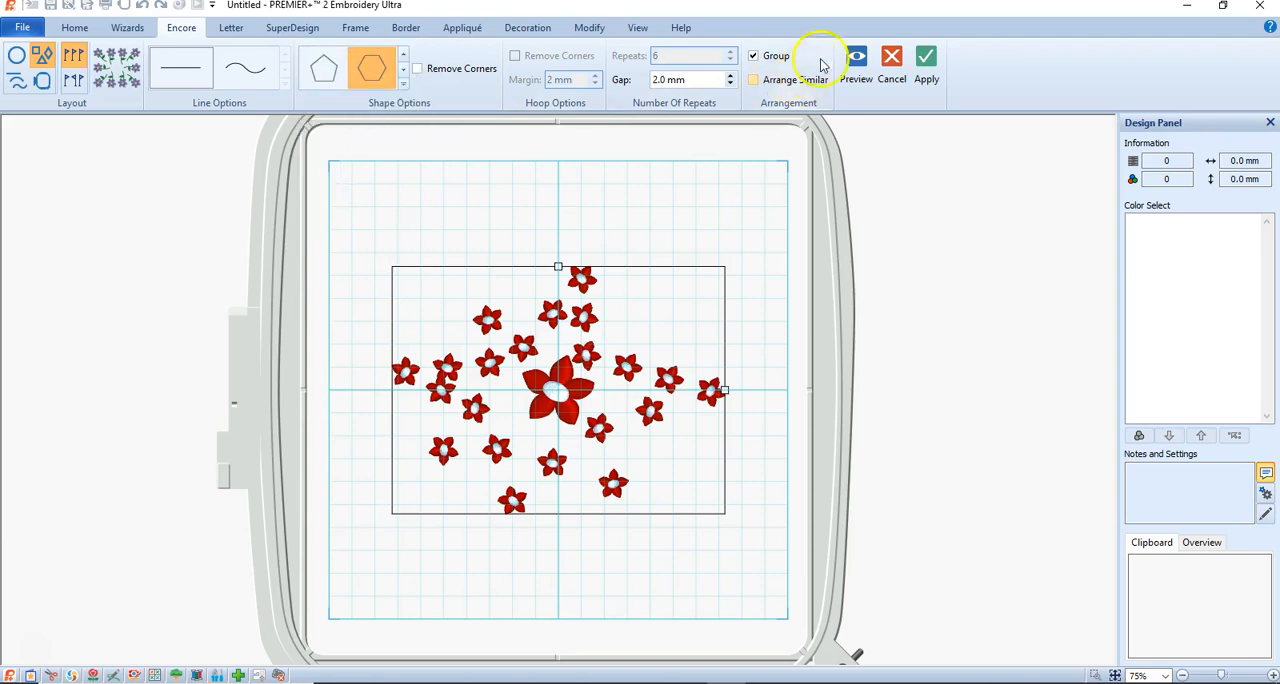
click(856, 62)
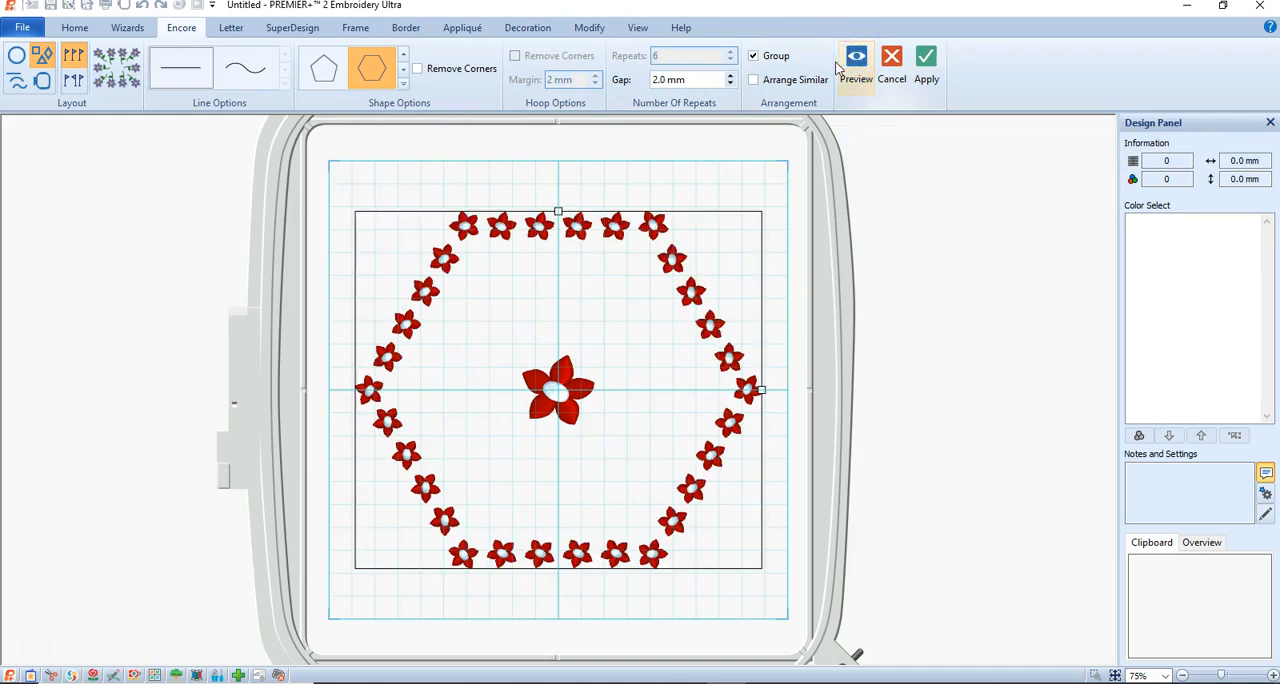
click(892, 68)
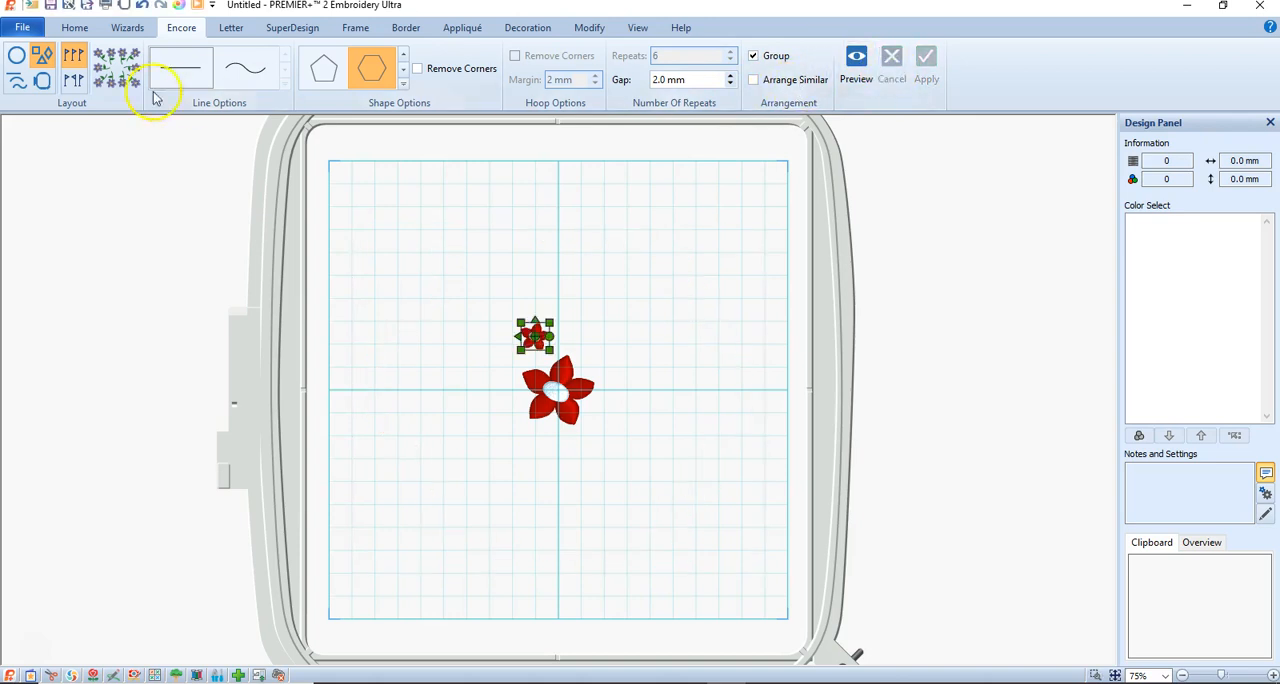
Switch the Encore layout to the circle and preview the small flower with 25 repeats.
click(15, 58)
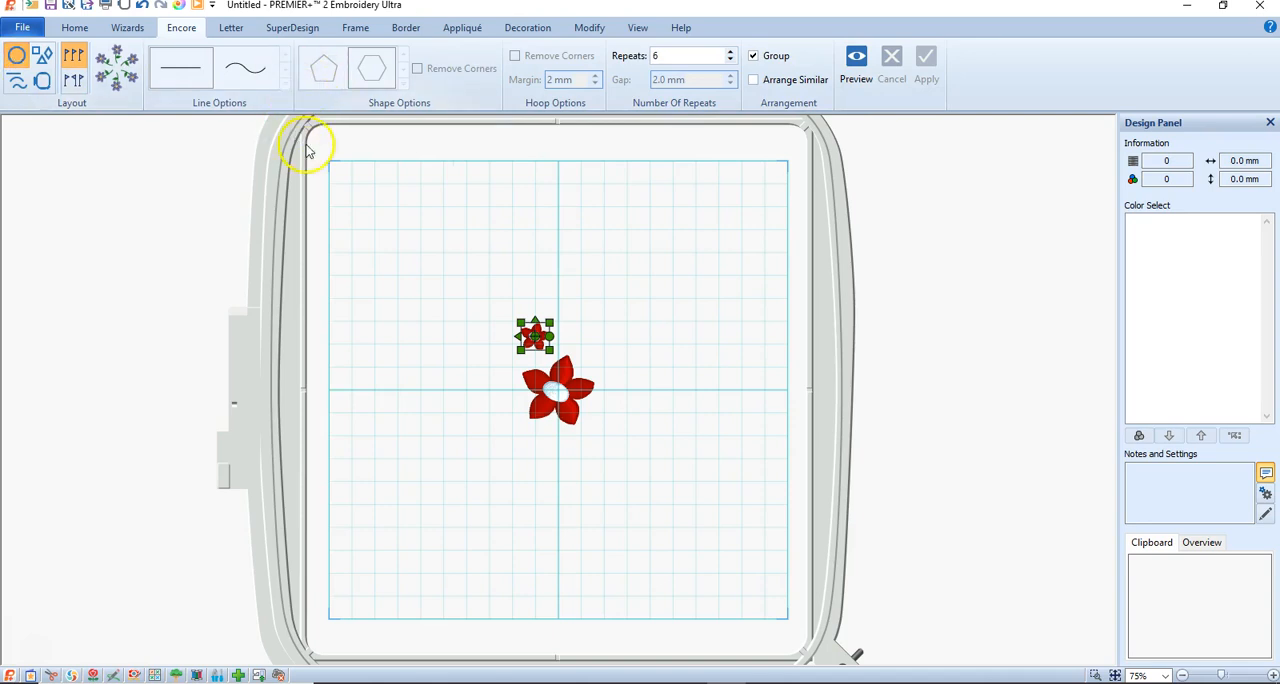
double_click(672, 56)
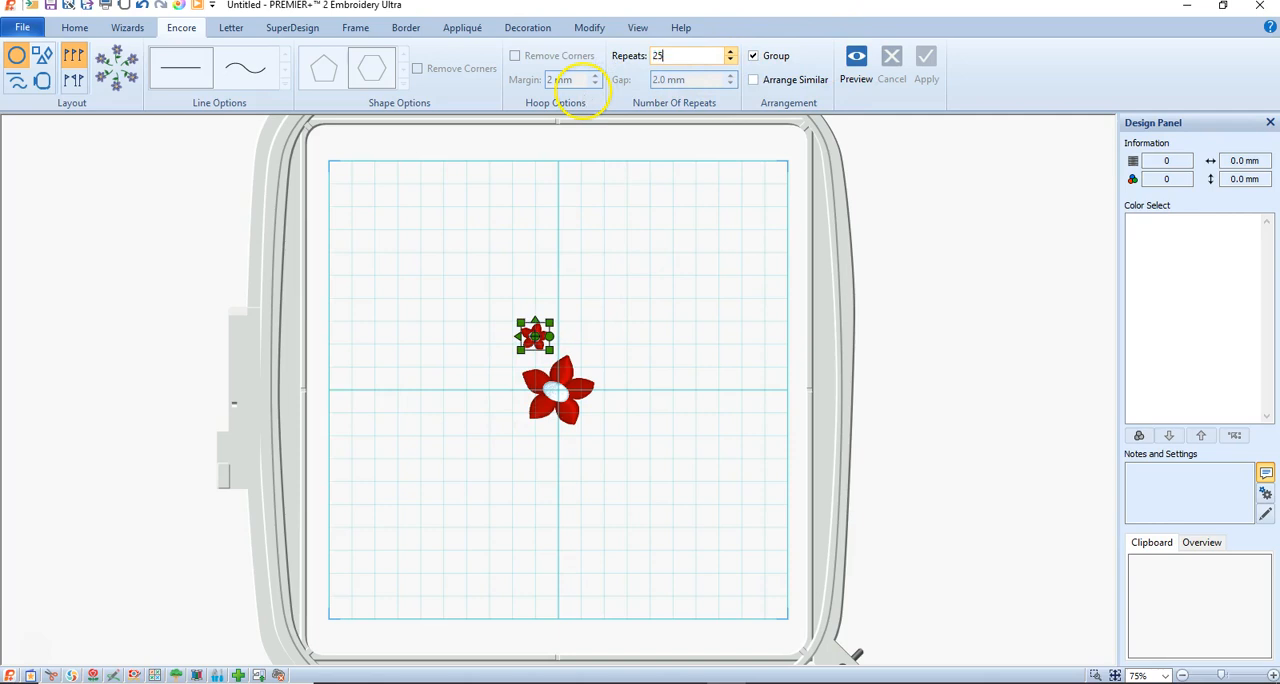
click(855, 57)
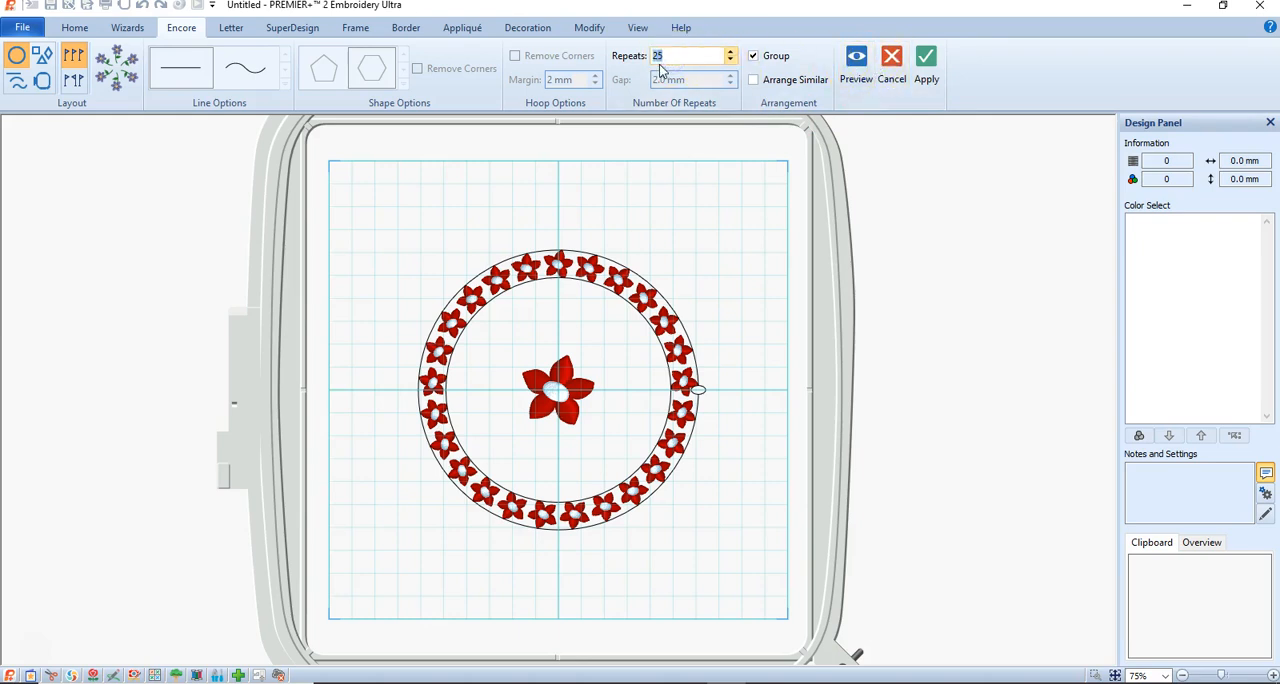
Apply the flower circle with 20 repeats and rotate the ring clockwise about the large flower.
click(856, 66)
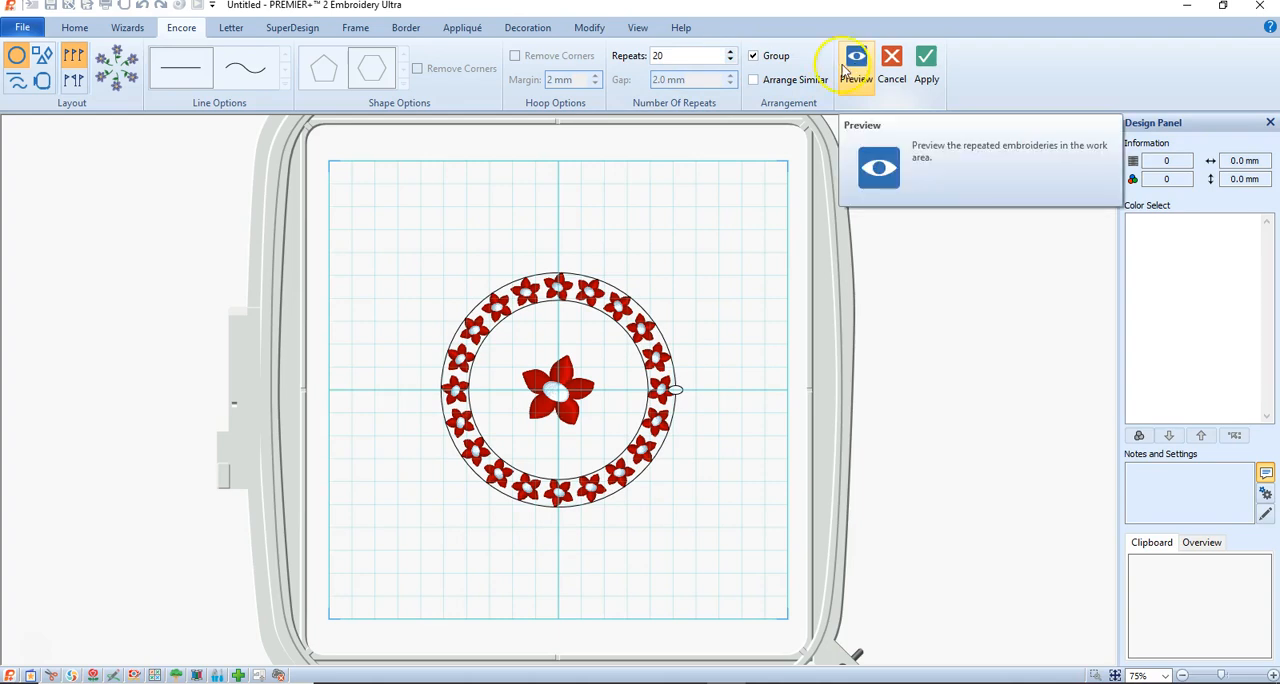
click(926, 62)
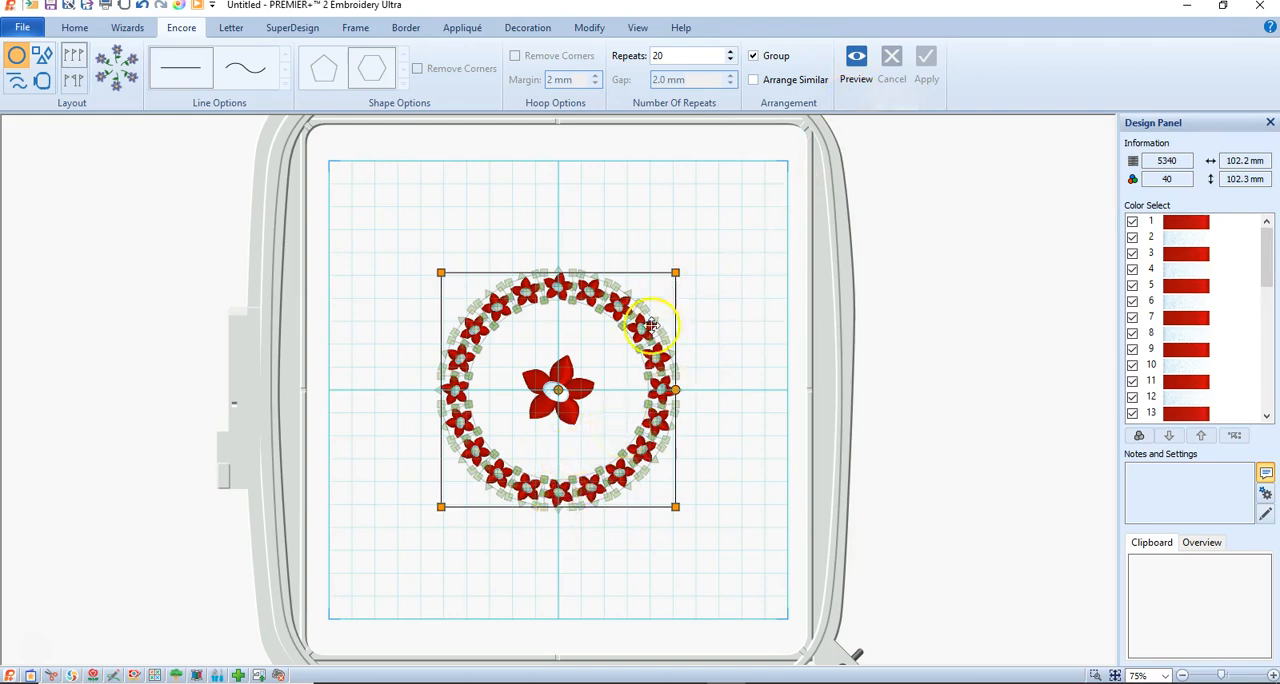
drag(686, 390, 637, 490)
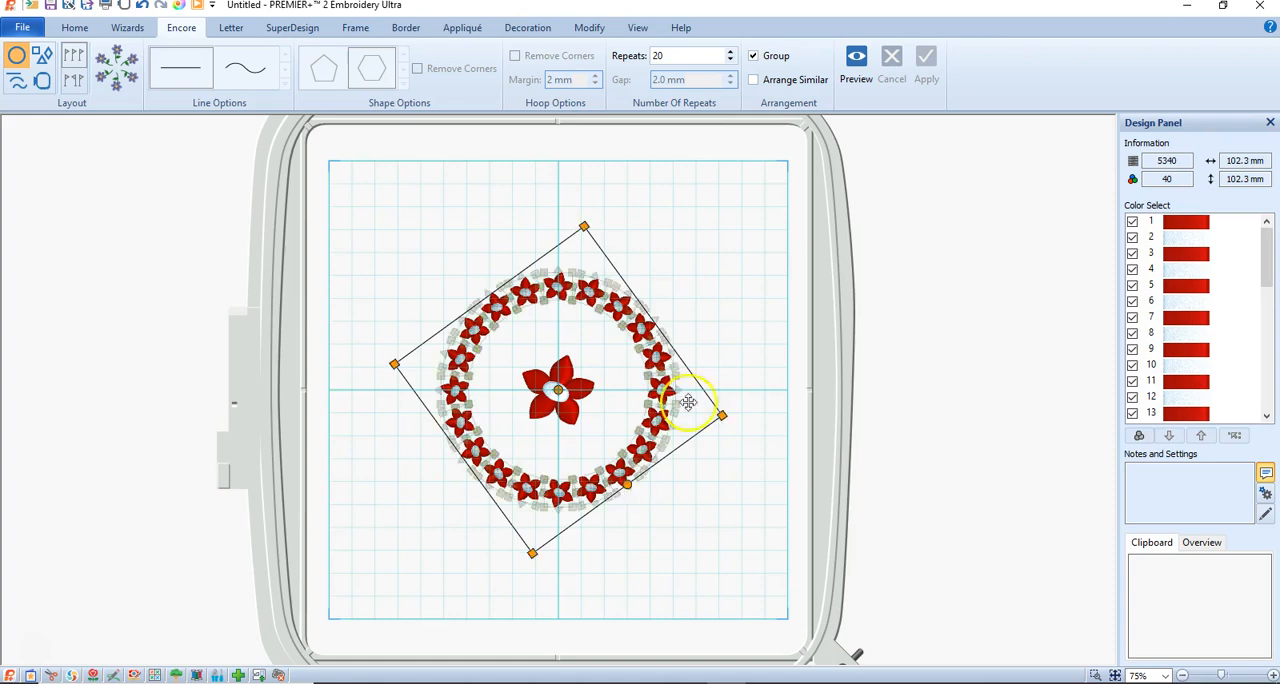
click(712, 297)
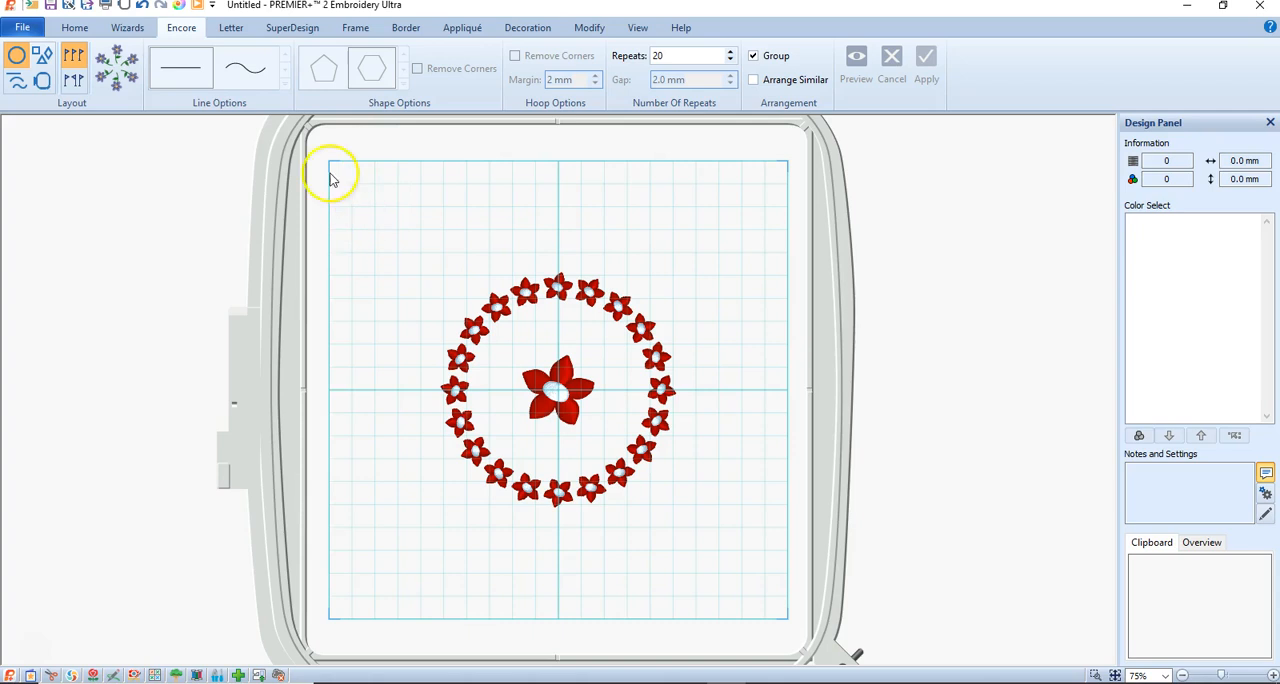
Add another 12 mm red SuperDesign flower to the hoop.
click(282, 30)
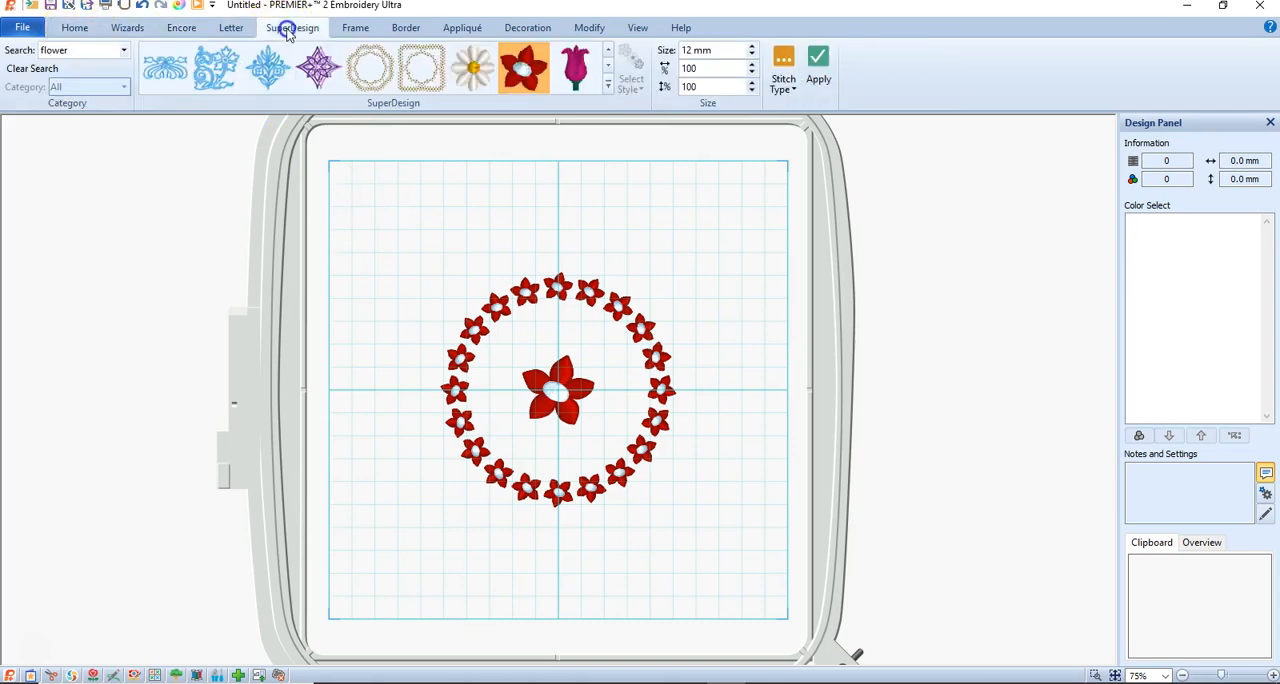
click(819, 62)
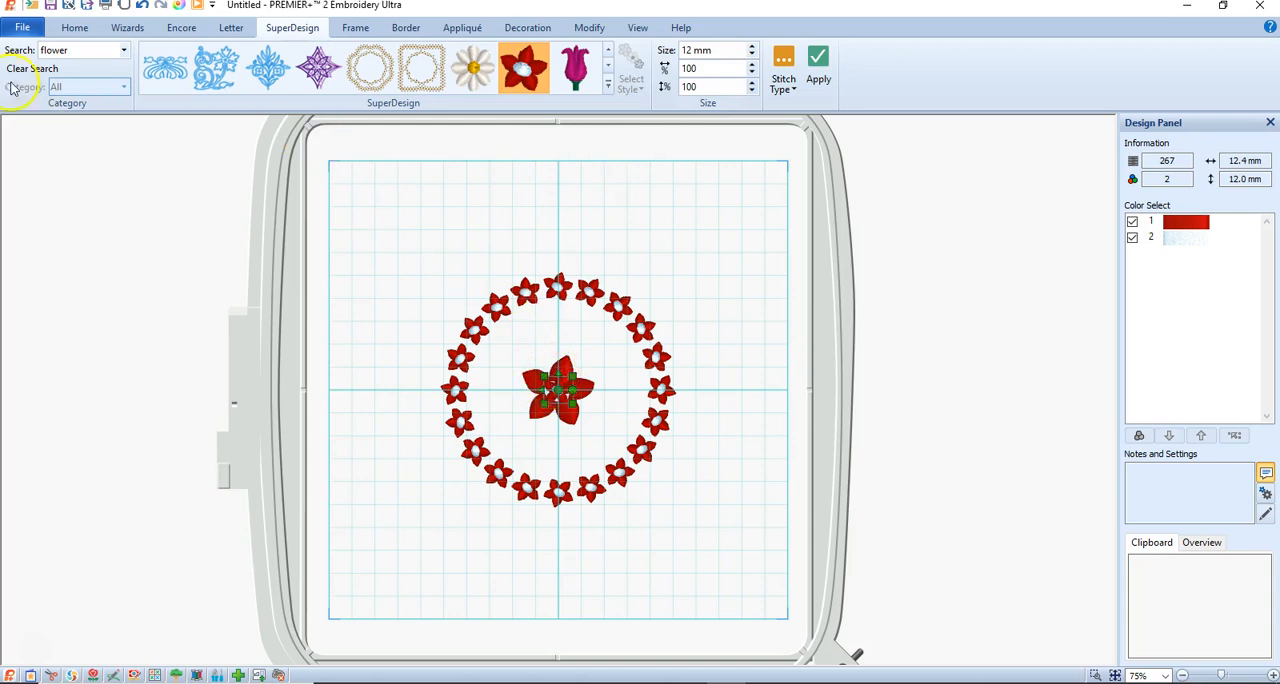
Apply a second Encore circle of 20 flowers, enlarged to about 130 mm around the first ring, and rotate it slightly clockwise.
click(179, 30)
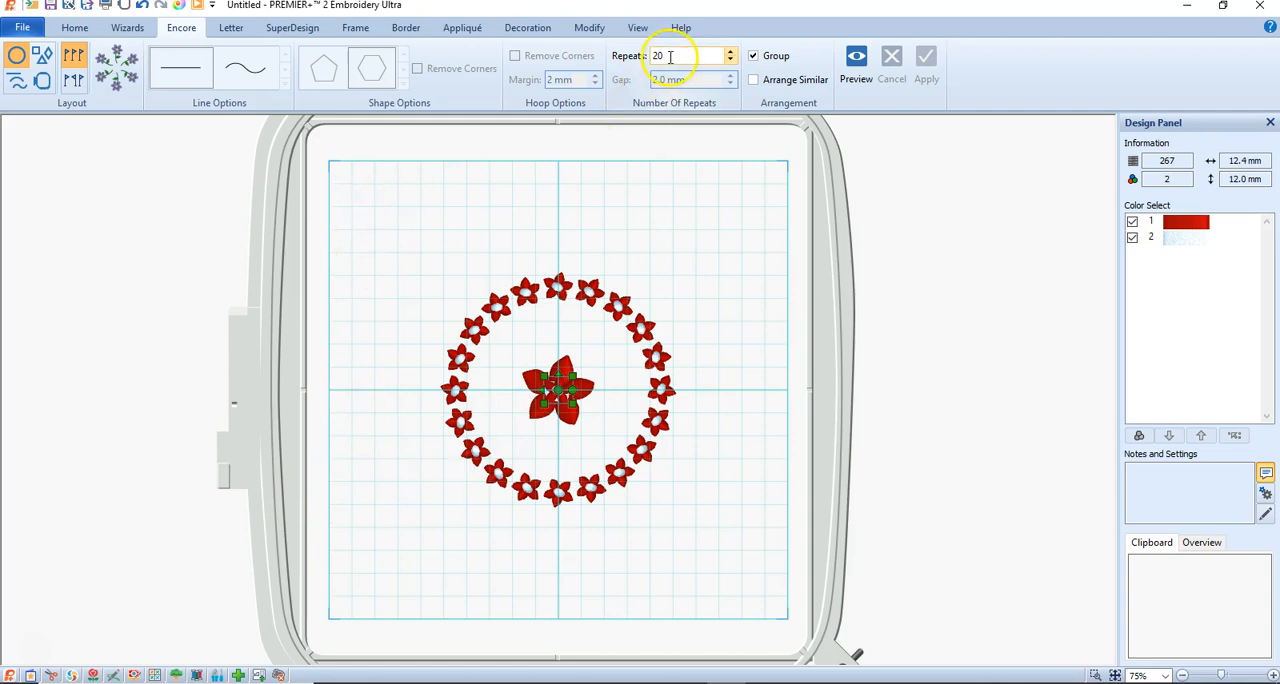
click(855, 62)
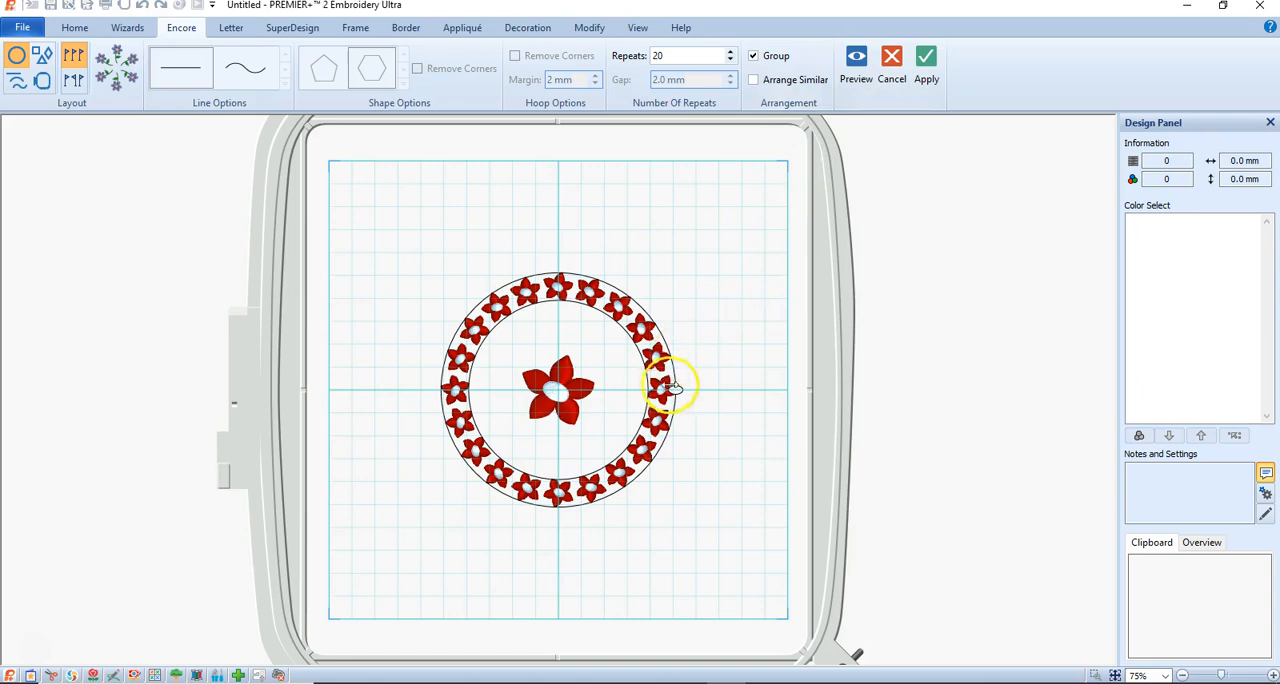
drag(566, 468, 553, 527)
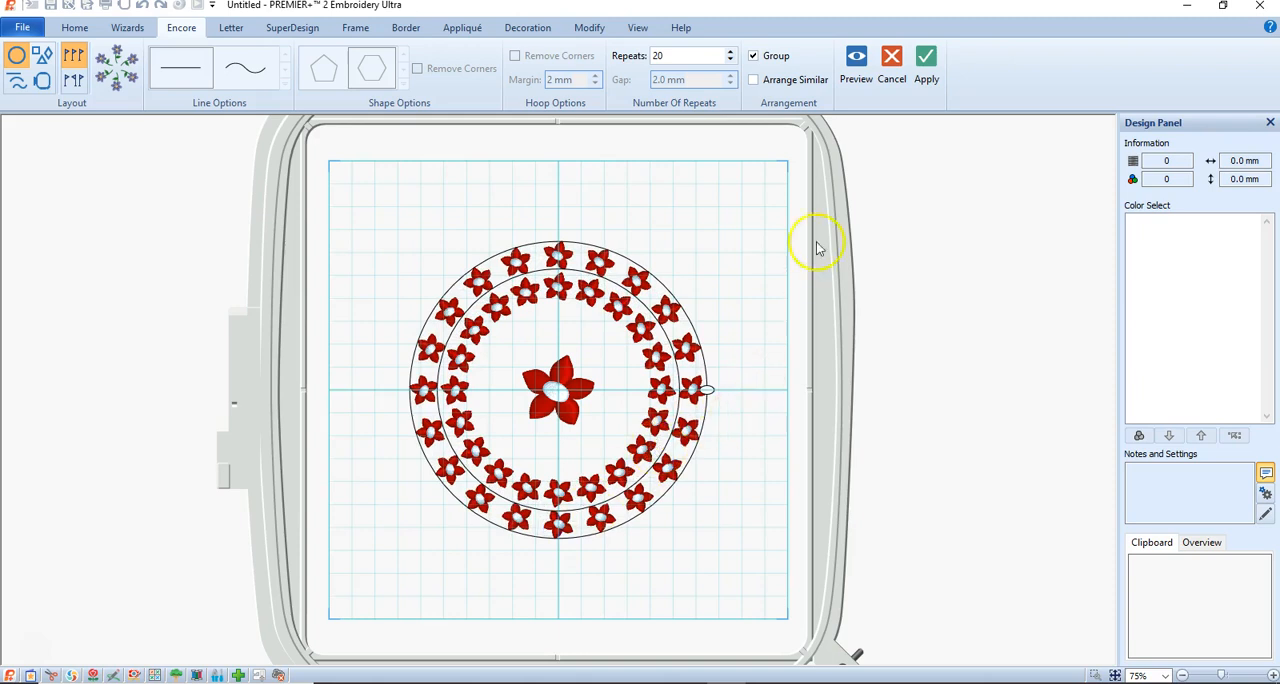
click(926, 60)
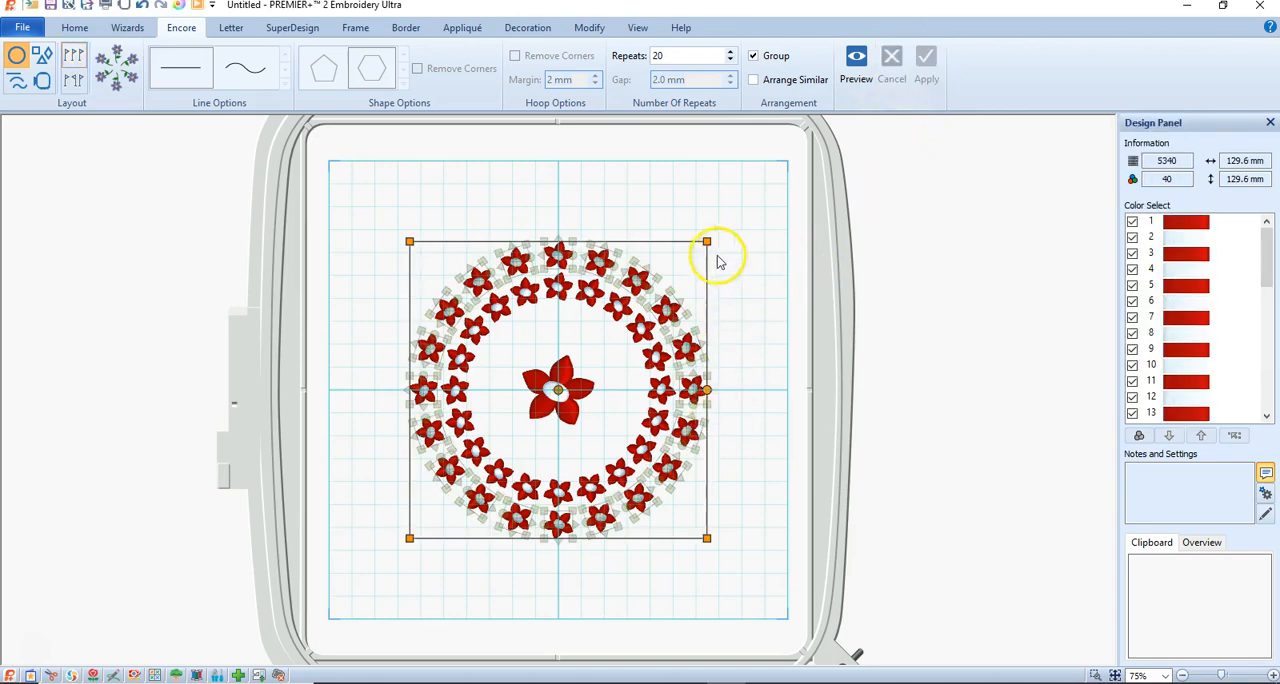
drag(712, 392, 706, 418)
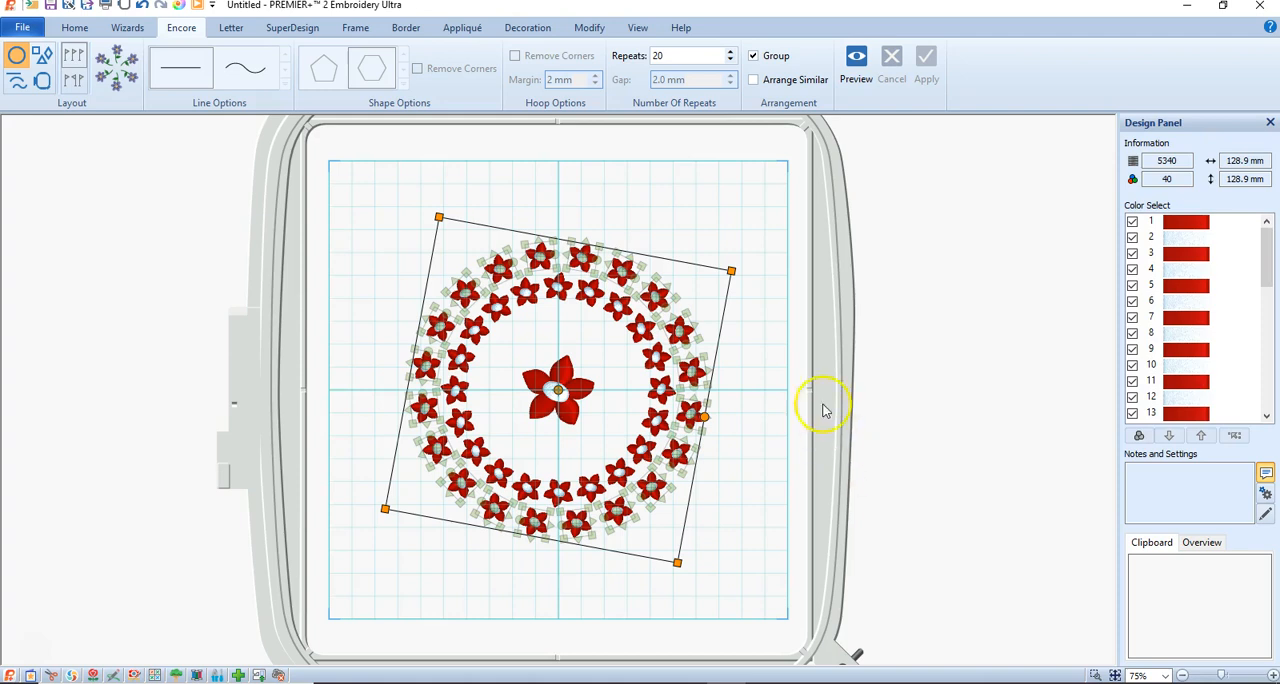
Delete the outer flower ring, the inner ring and the large center flower to empty the hoop.
key(Delete)
click(630, 328)
key(Delete)
click(566, 389)
key(Delete)
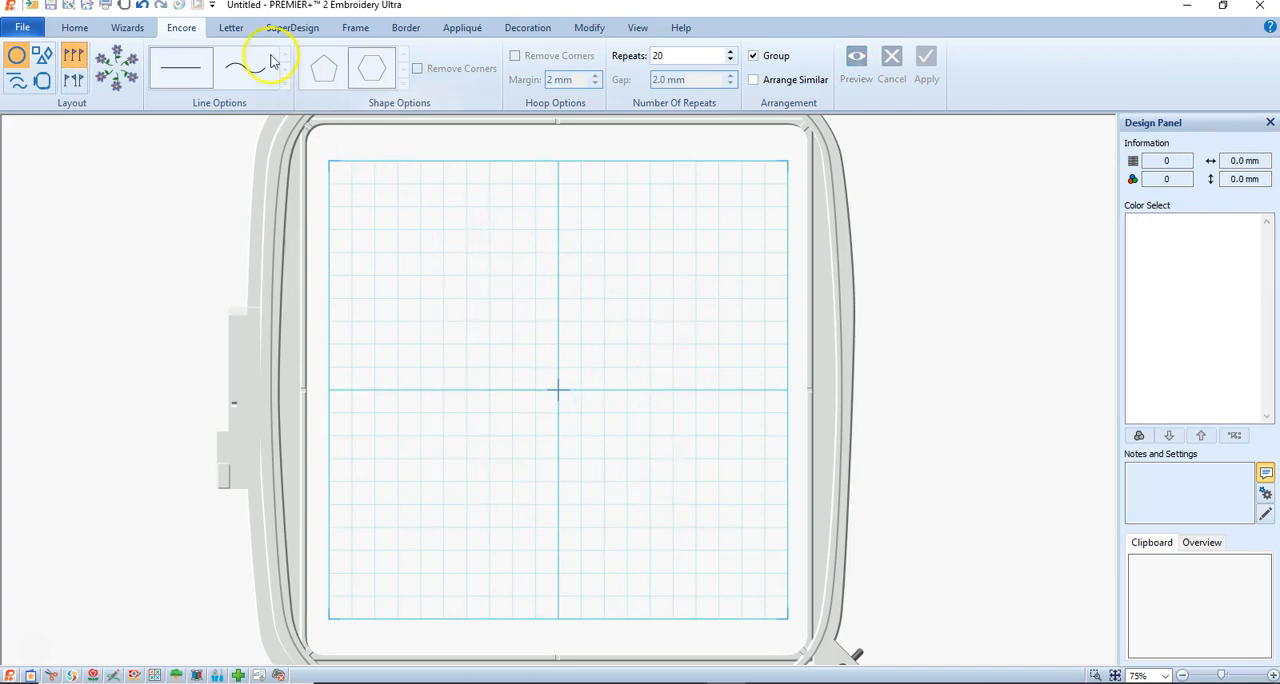
Choose flourish number 6 from the Ornamental 3 category.
click(358, 28)
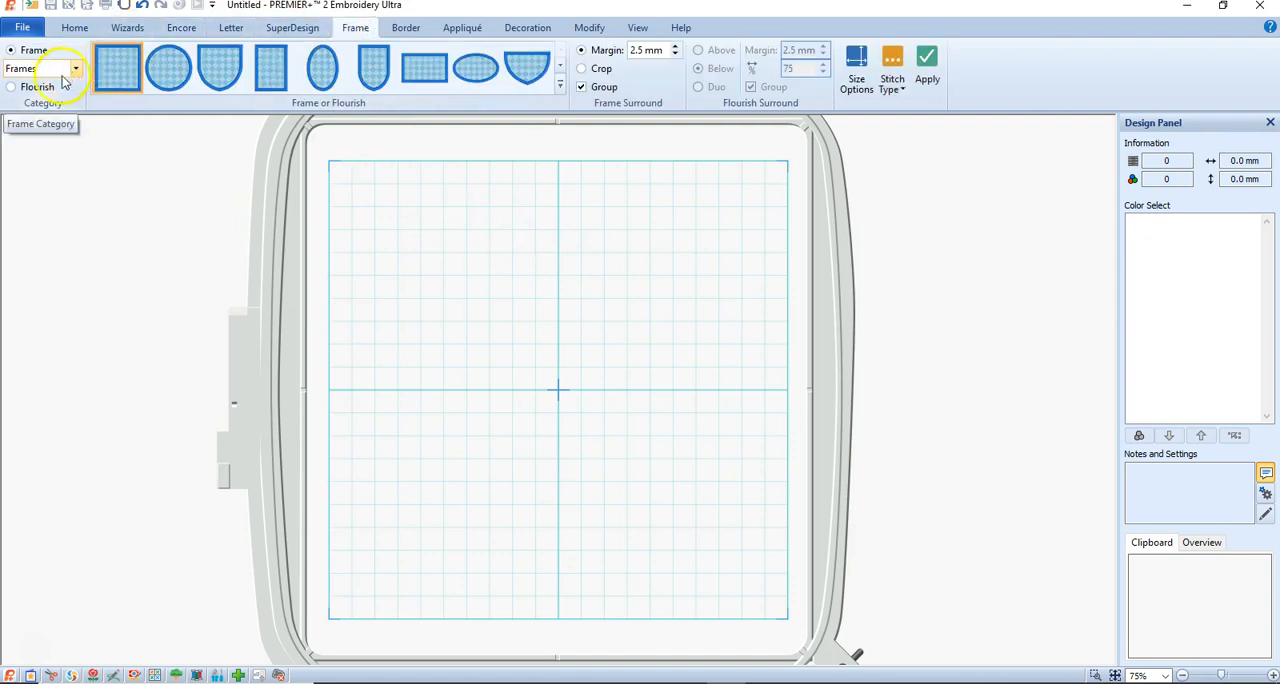
click(15, 89)
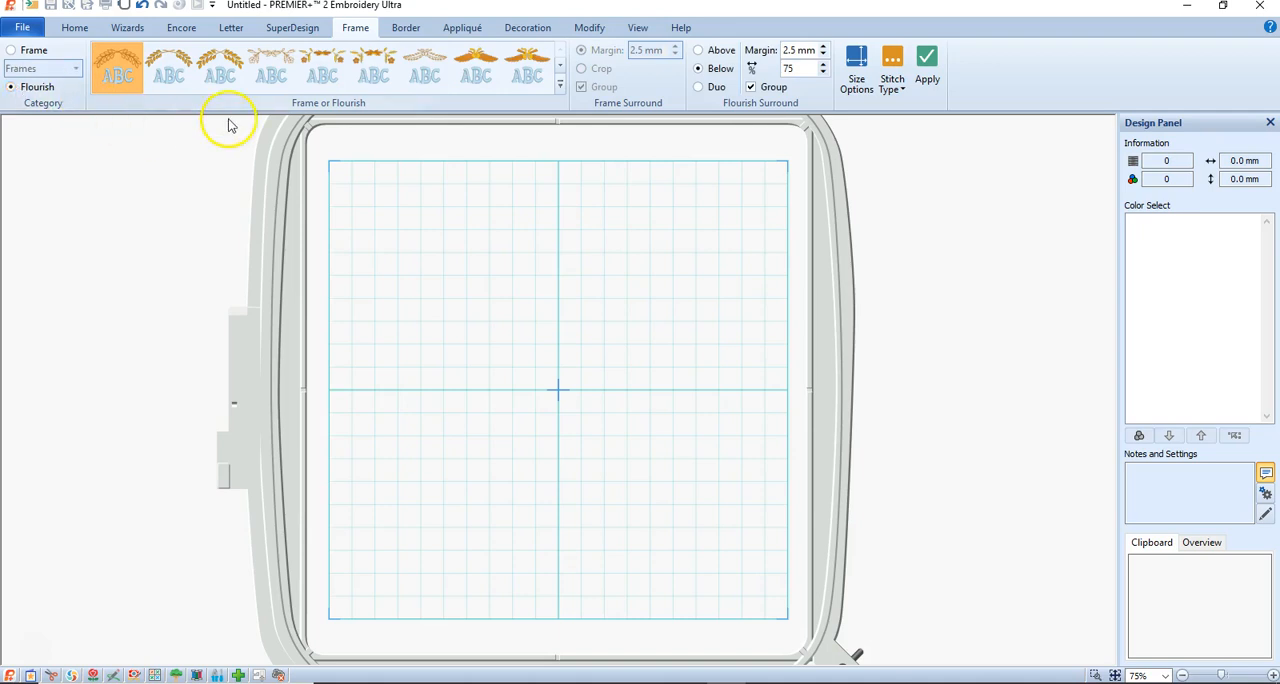
click(560, 86)
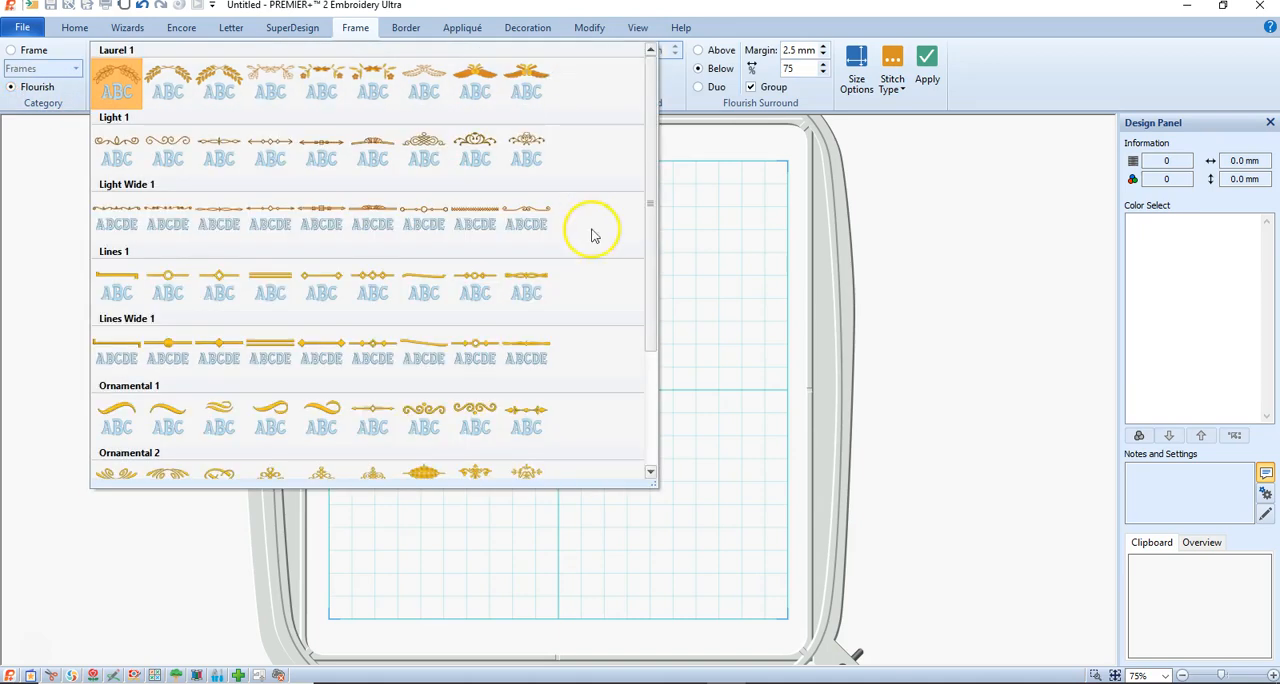
drag(650, 151, 637, 295)
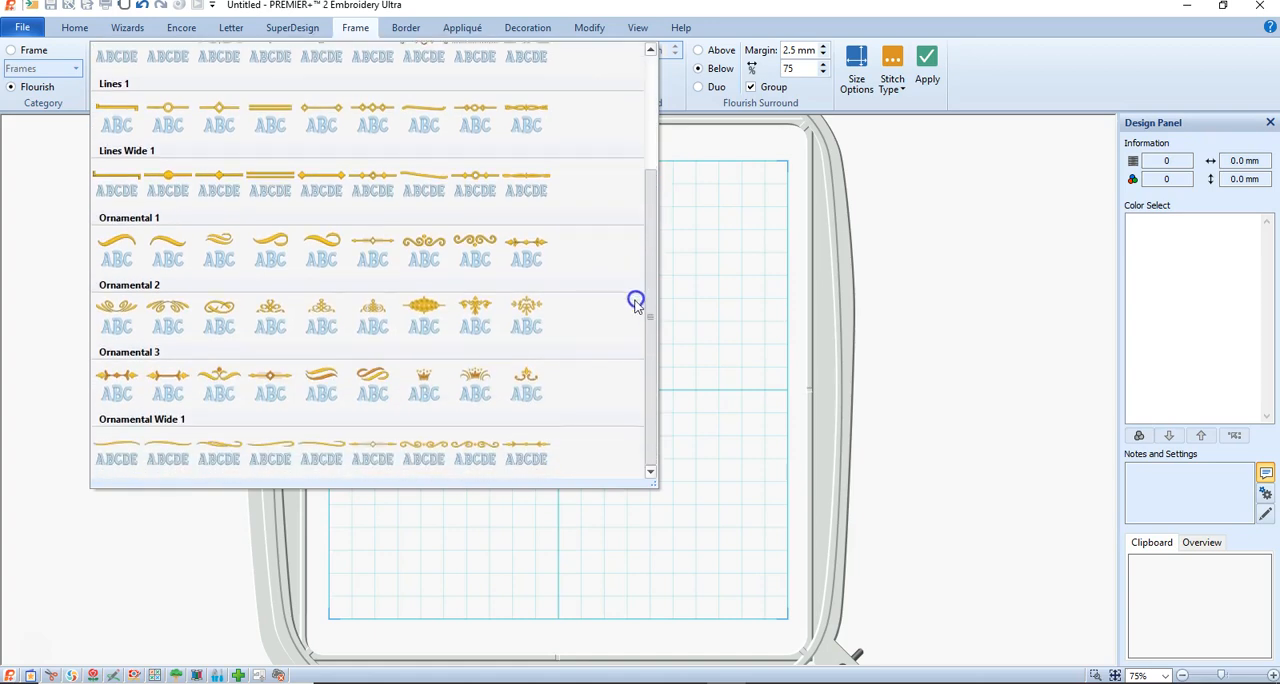
click(372, 385)
click(372, 385)
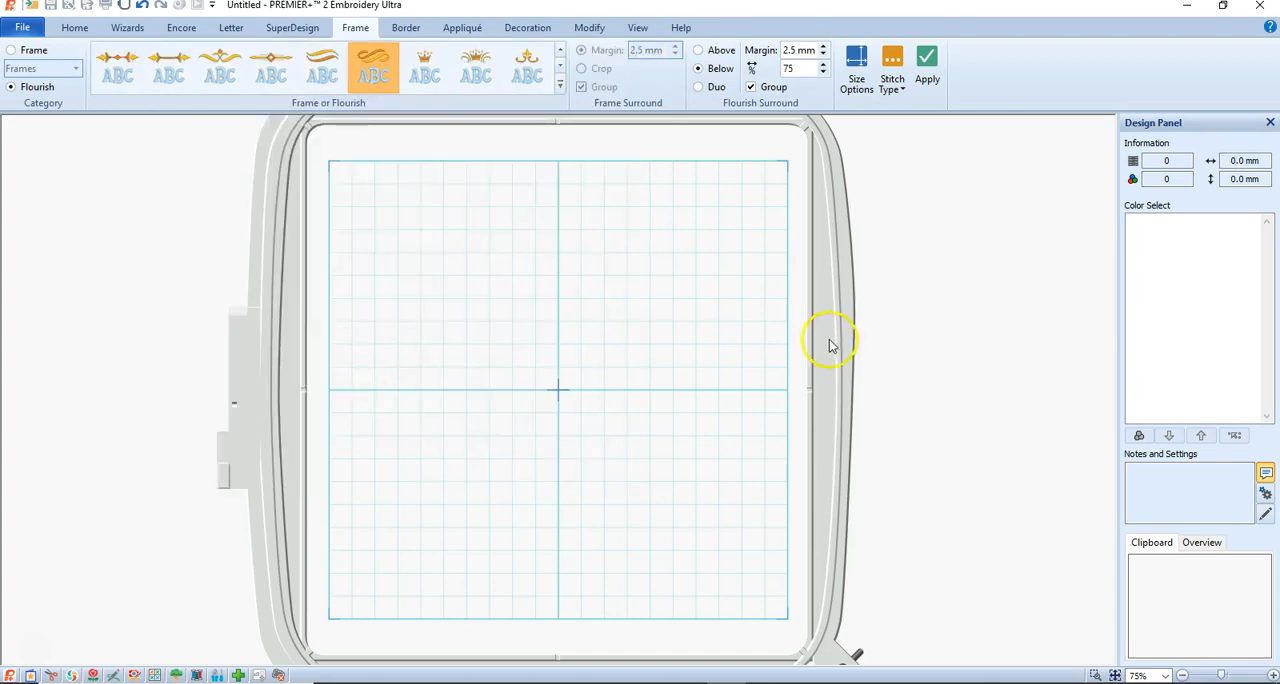
Place the Ornamental 3 flourish in the hoop at its default size and delete it again.
click(925, 65)
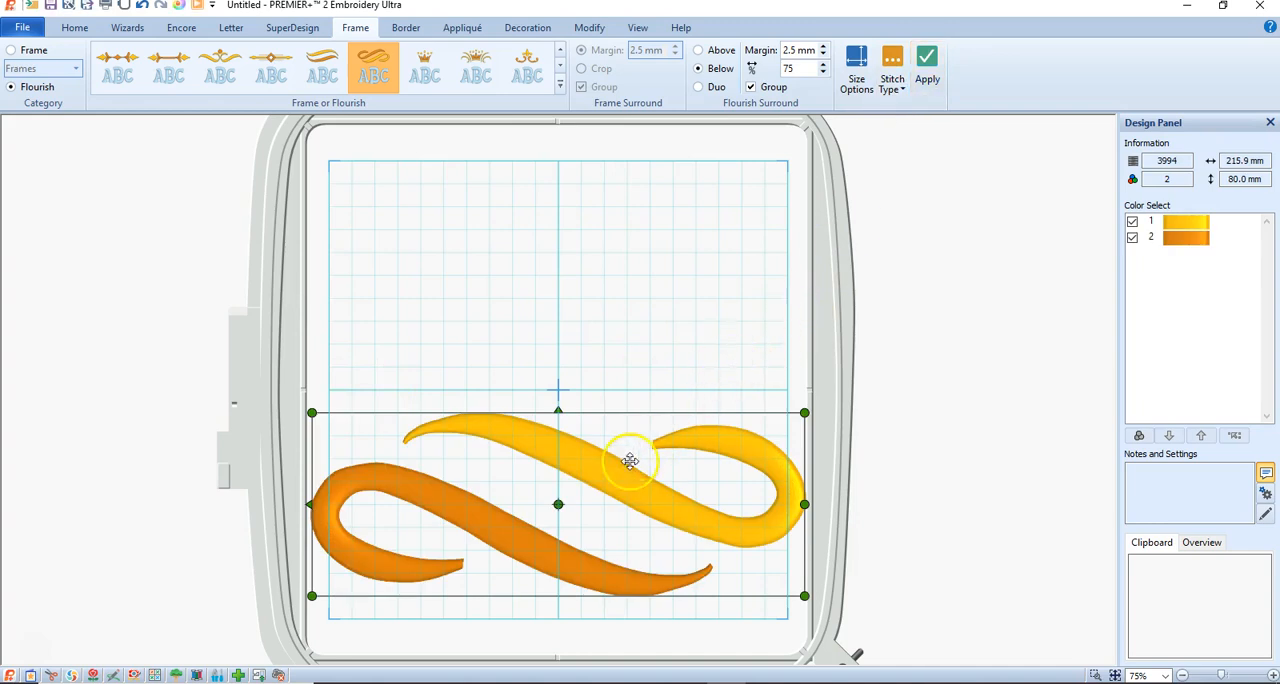
drag(617, 478, 615, 479)
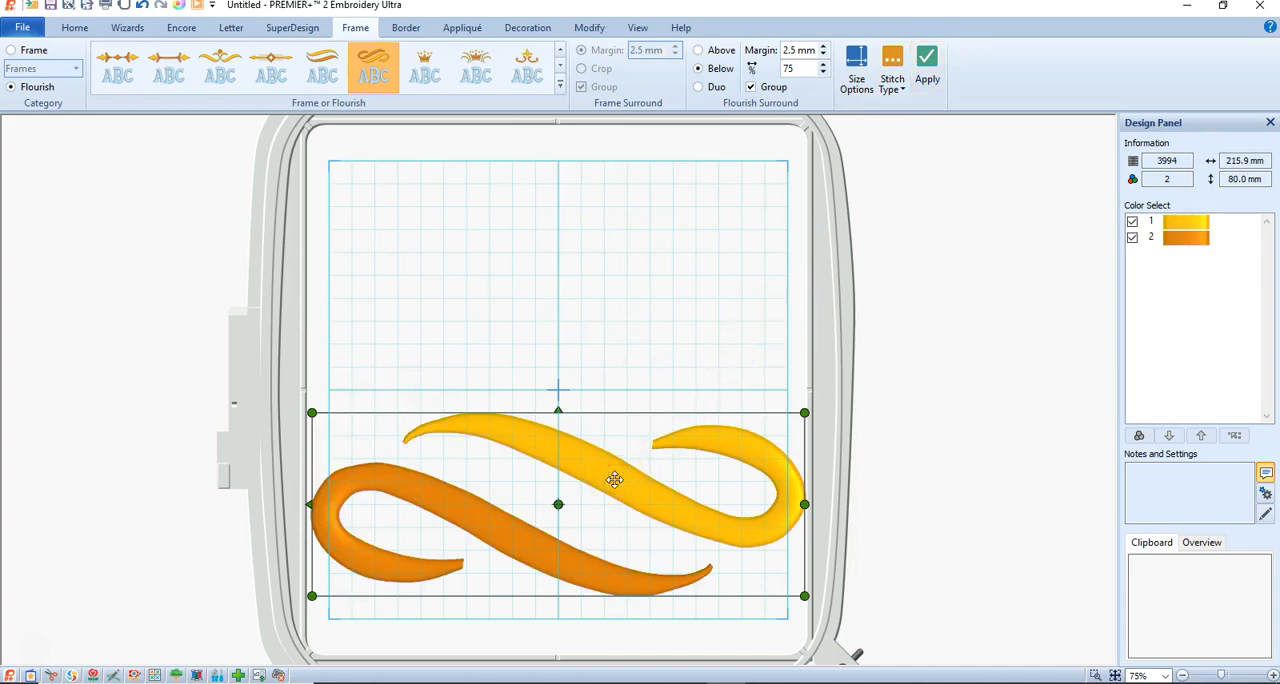
key(Delete)
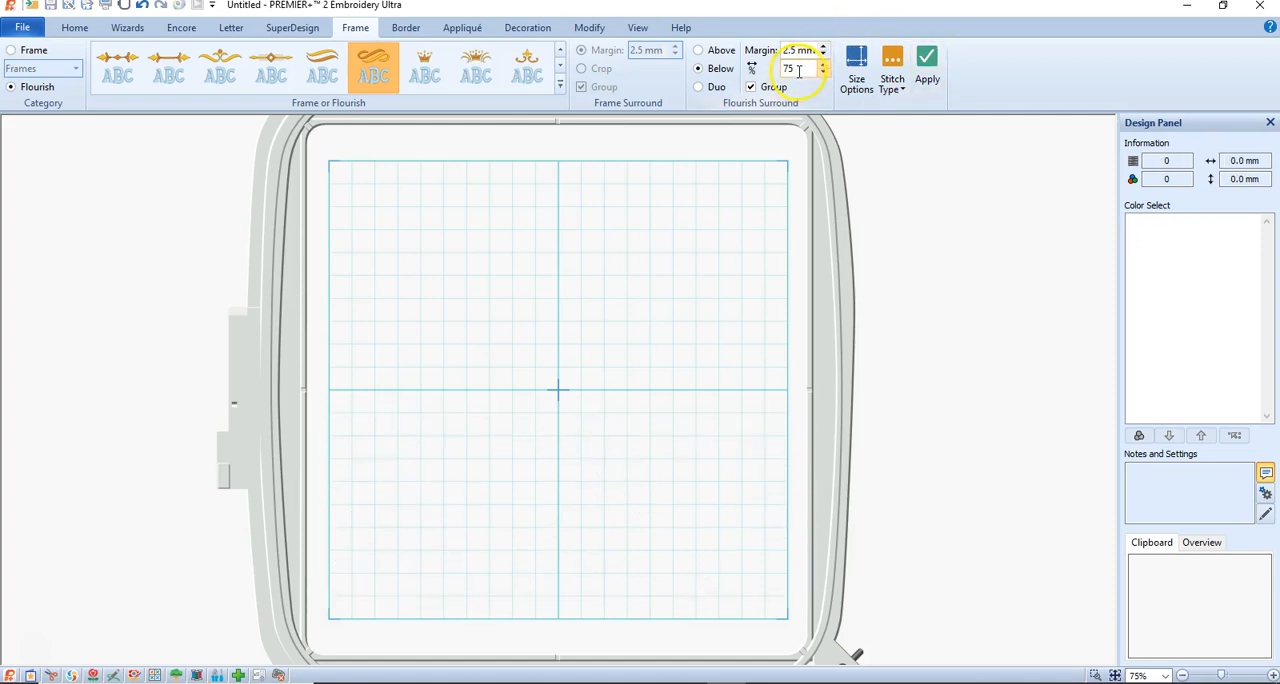
Set the flourish size to 25 mm with both the width and height percentages at 25.
click(856, 70)
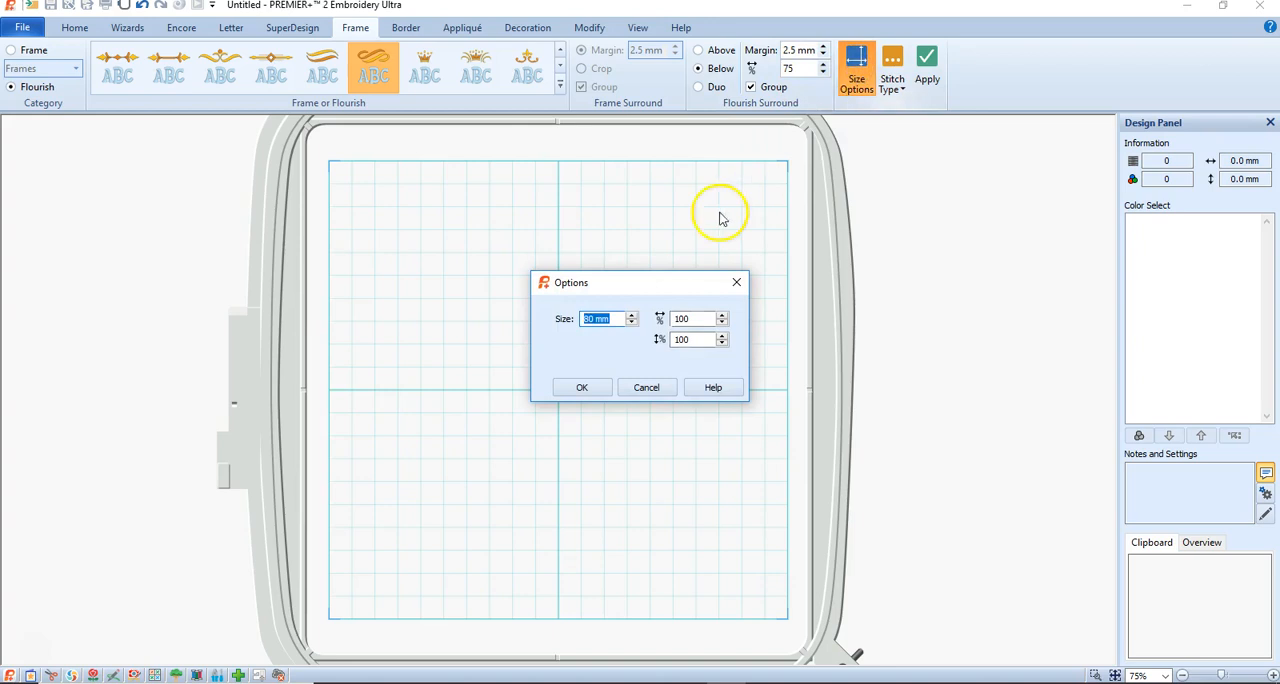
click(607, 322)
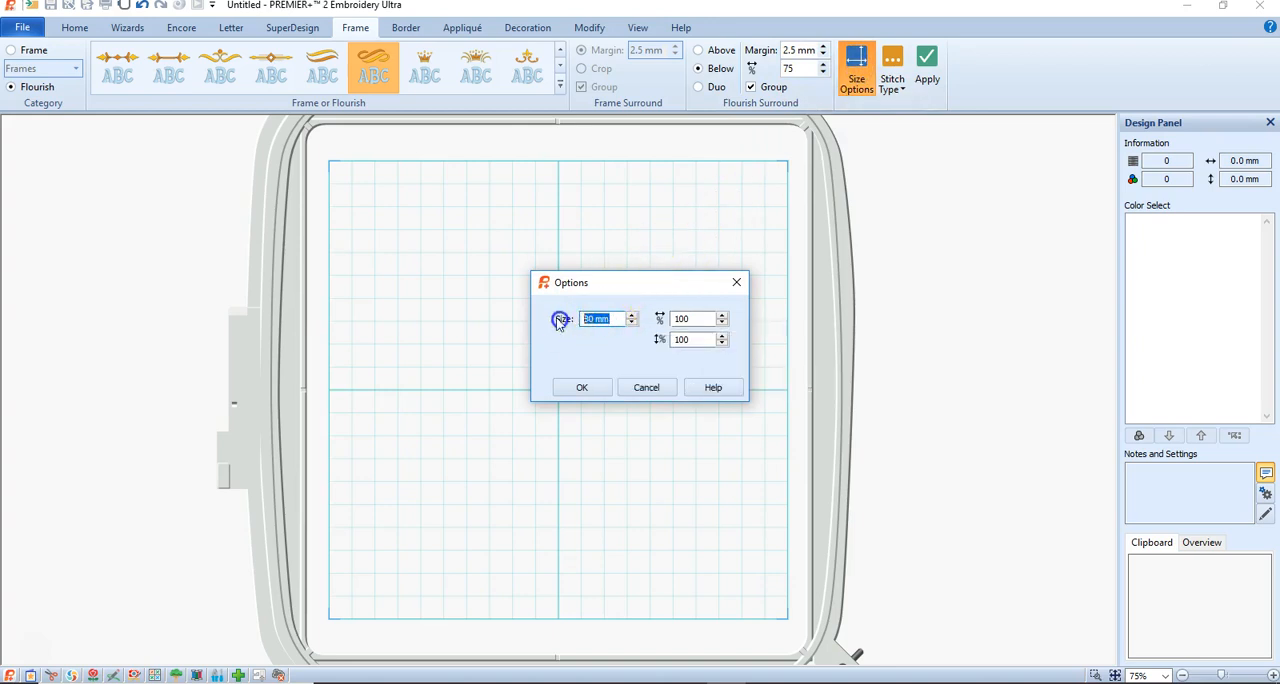
text(25)
click(700, 320)
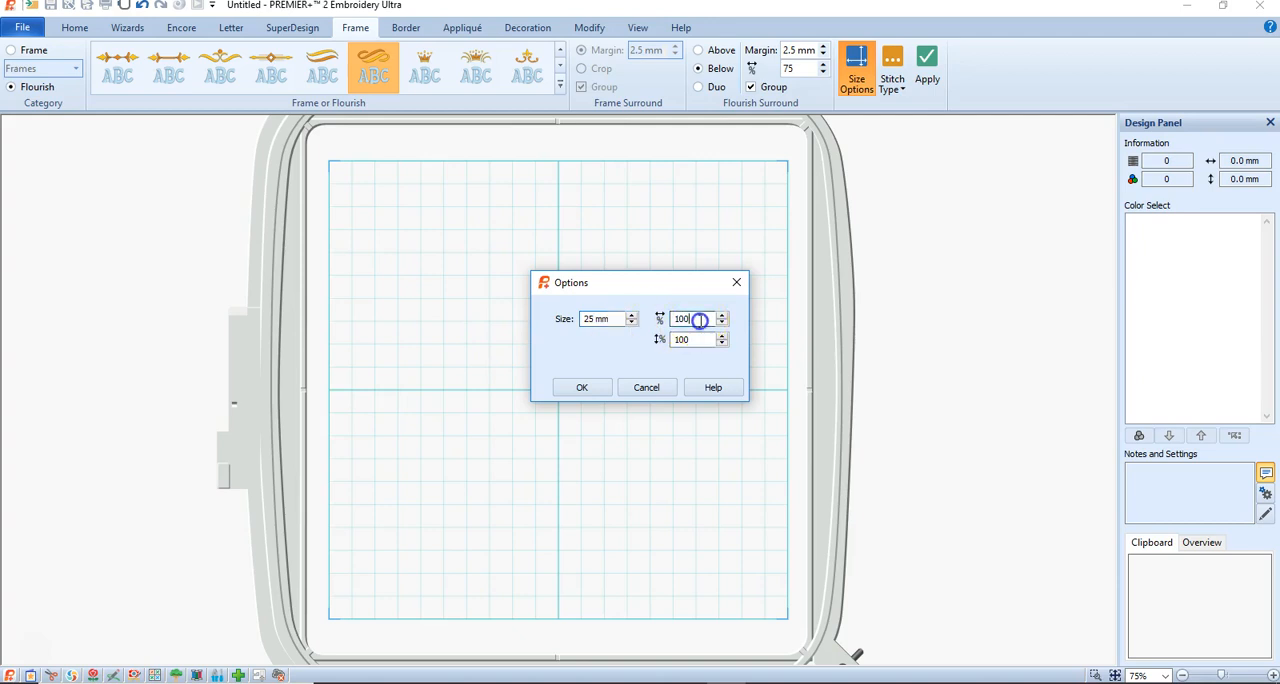
click(718, 340)
drag(712, 340, 531, 335)
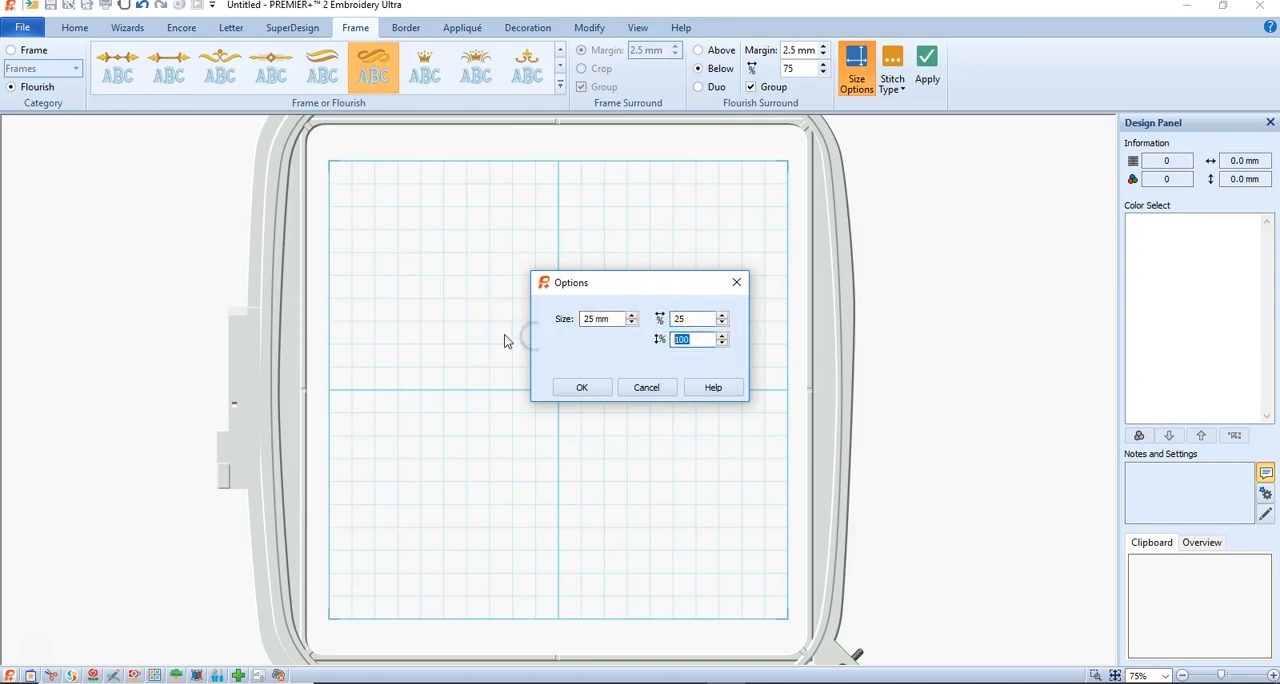
click(584, 392)
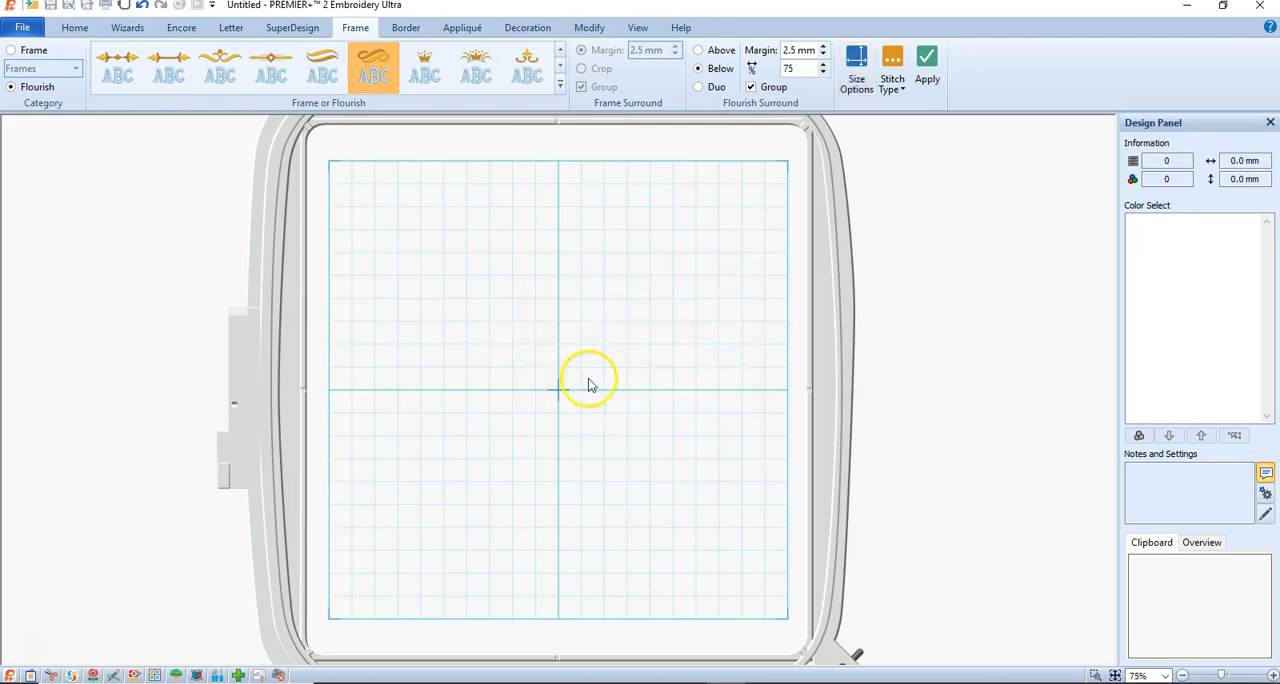
Add the reduced flourish to the hoop and move it to the center.
click(930, 68)
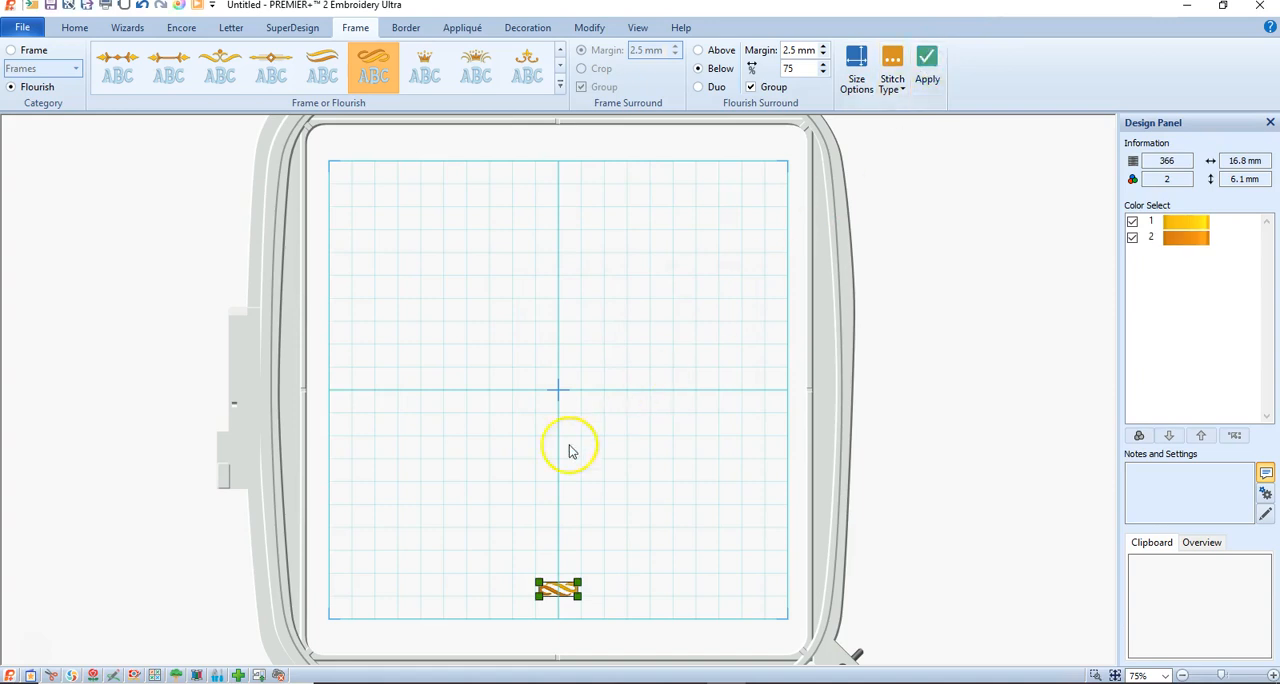
drag(557, 590, 561, 390)
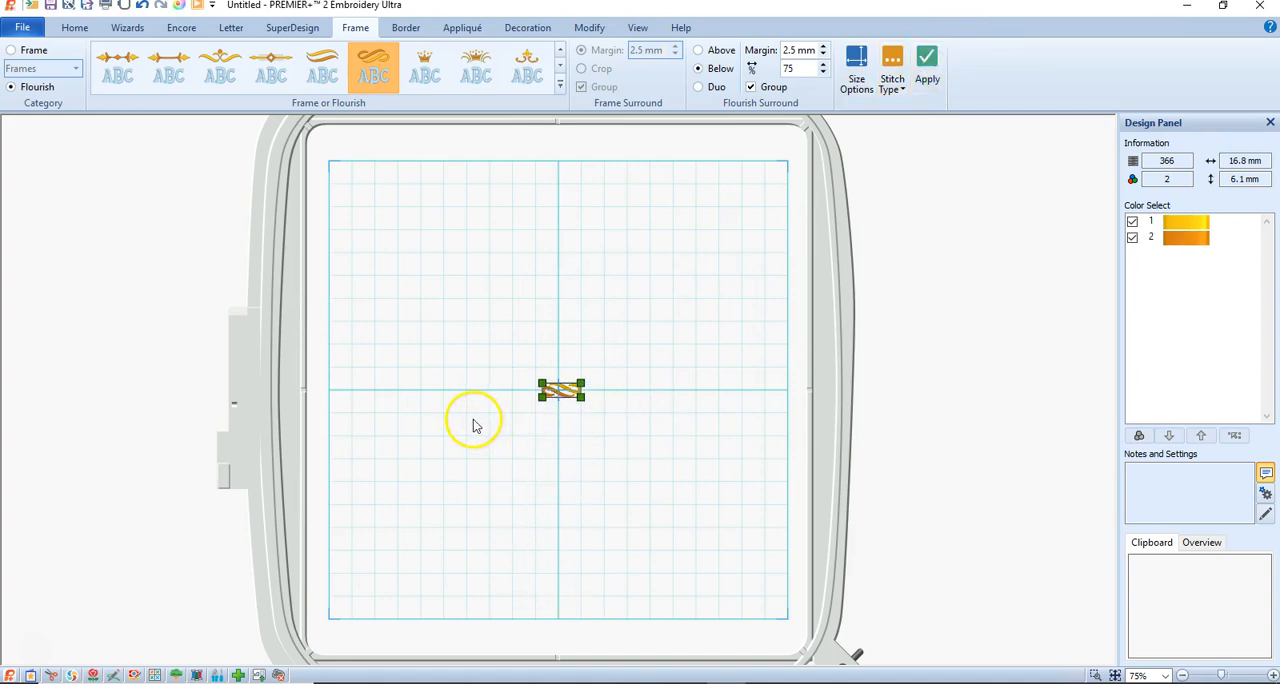
Set the flourish size to 50 mm with both the width and height percentages at 50.
click(850, 64)
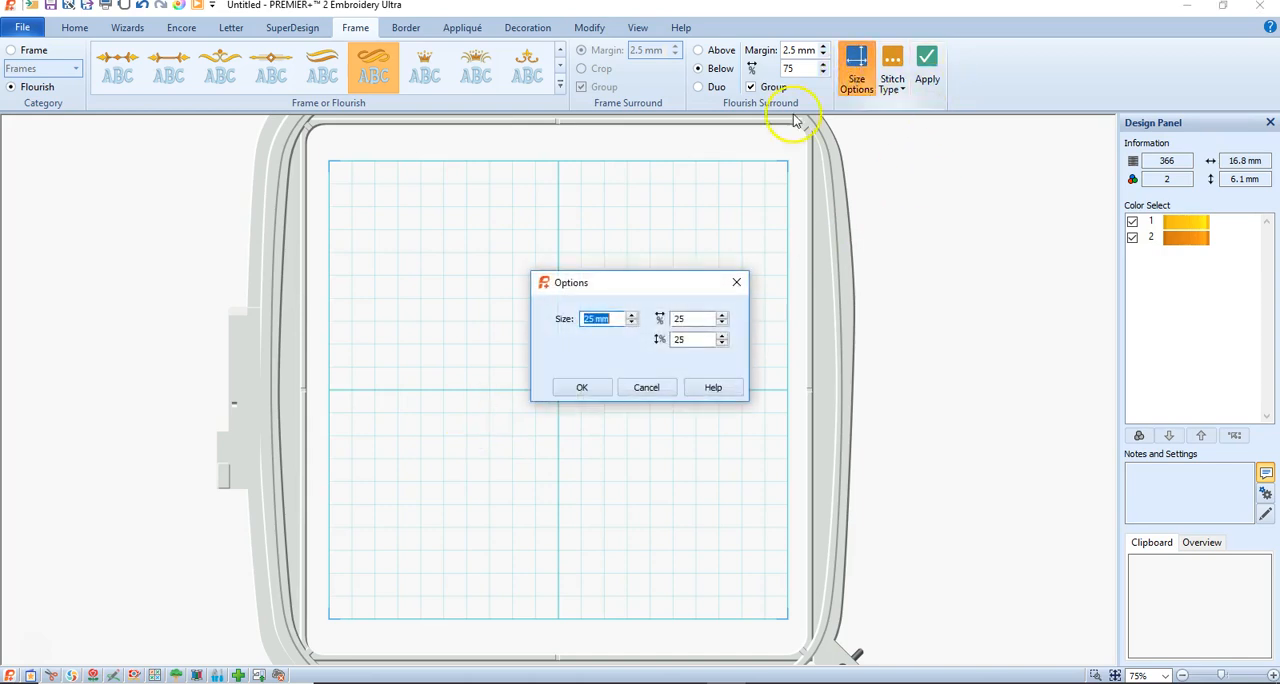
click(592, 320)
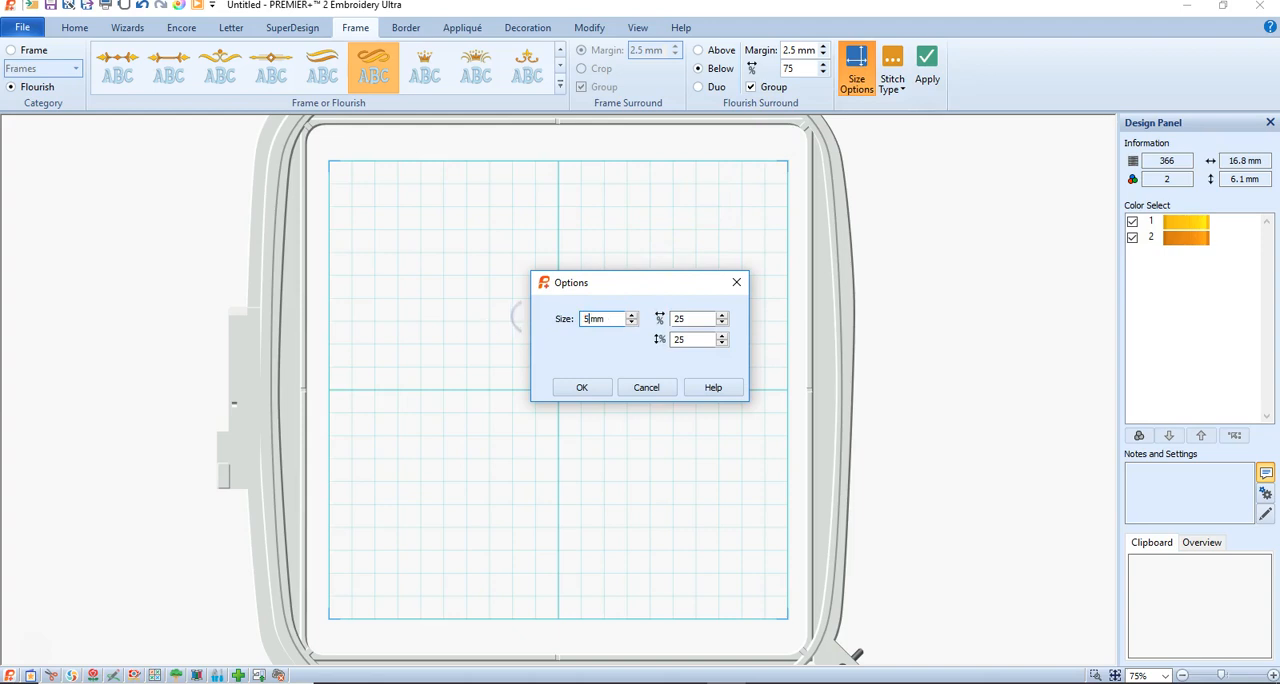
click(598, 388)
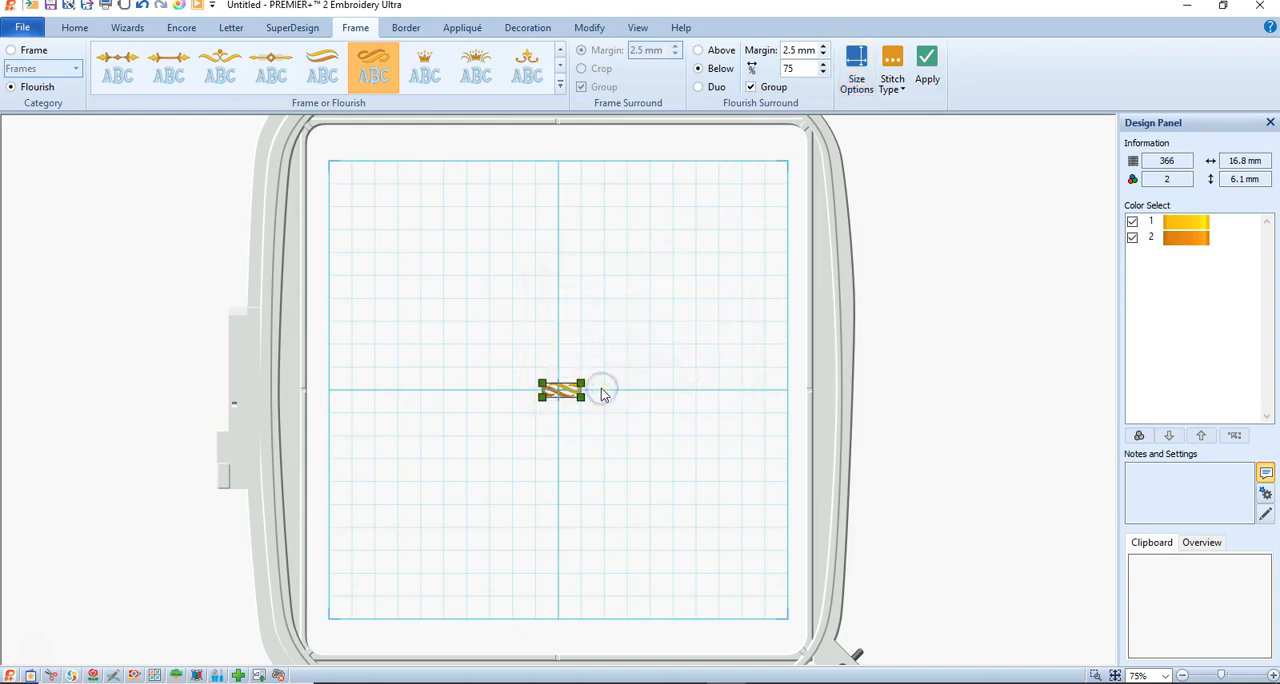
click(856, 75)
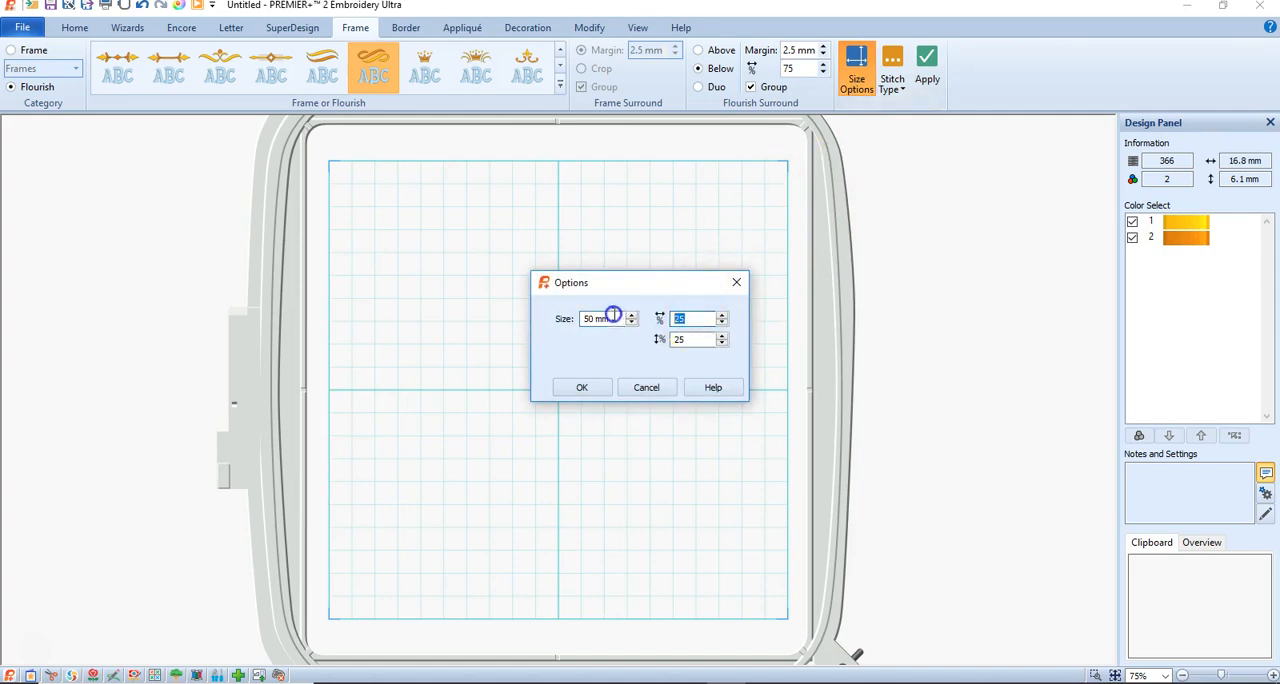
double_click(689, 339)
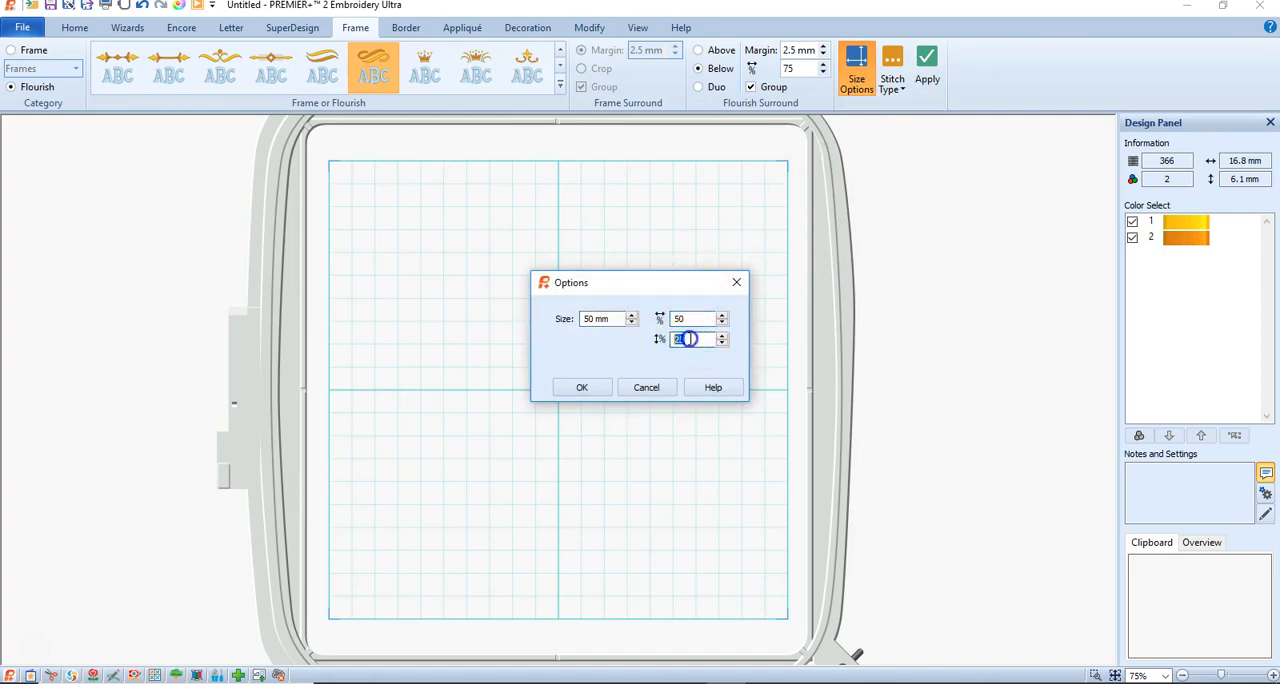
text(5)
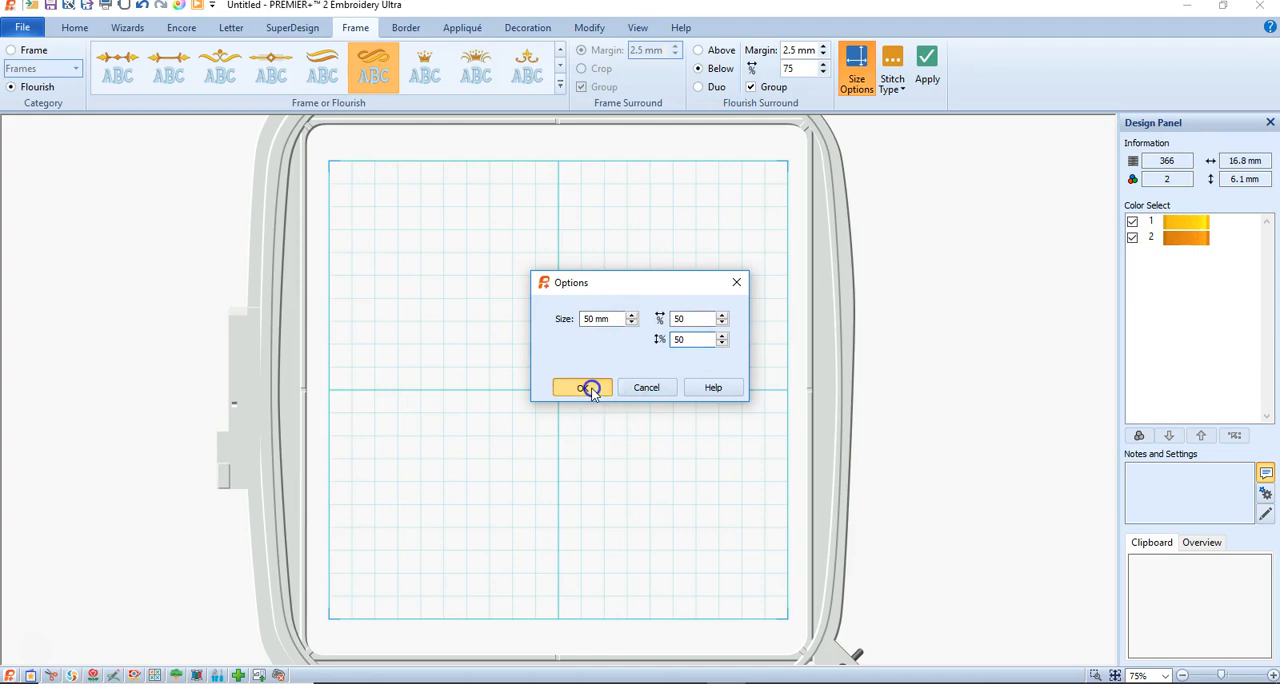
click(584, 388)
Apply the flourish with the small one still selected and move the resulting group into the upper half of the hoop.
click(562, 395)
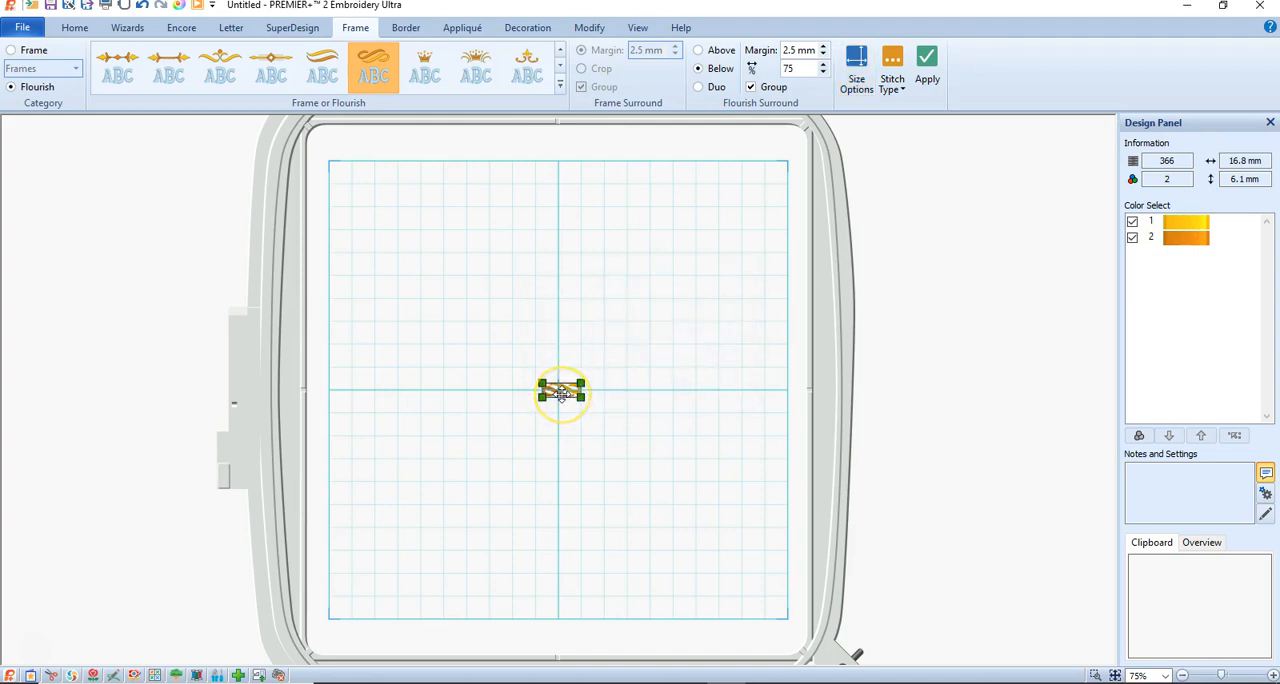
click(926, 64)
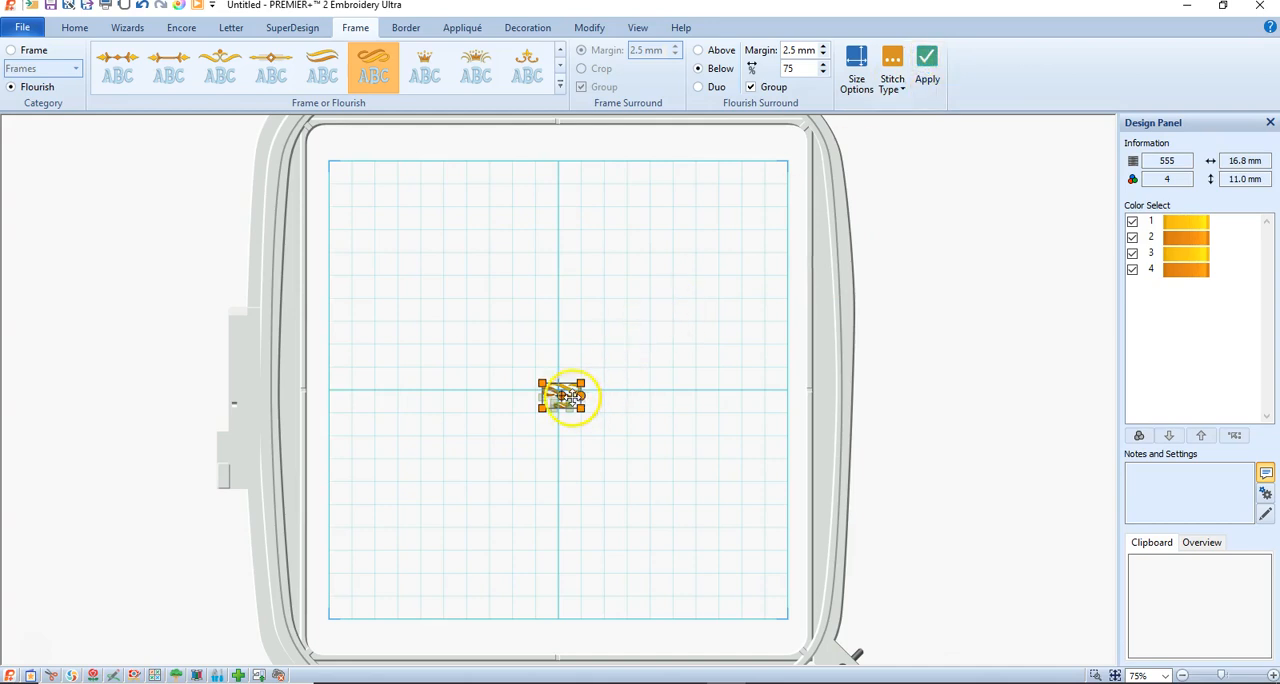
drag(571, 401, 571, 306)
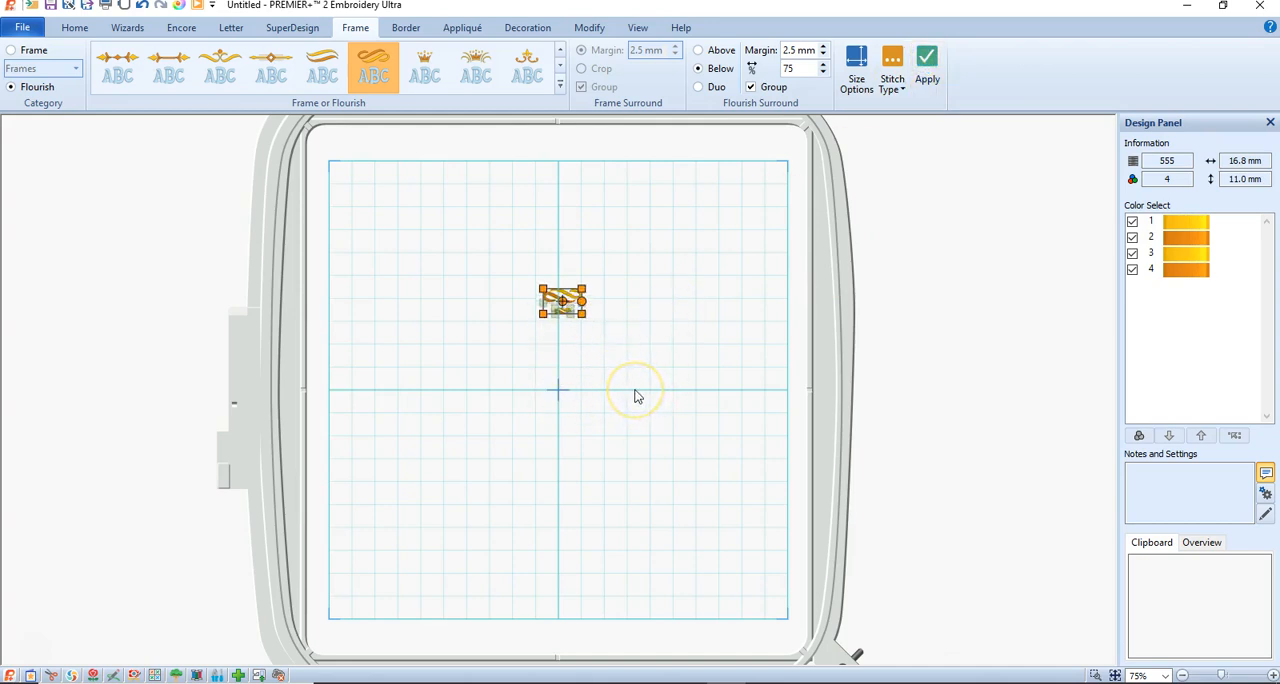
Delete the small flourish group from the hoop.
right_click(568, 309)
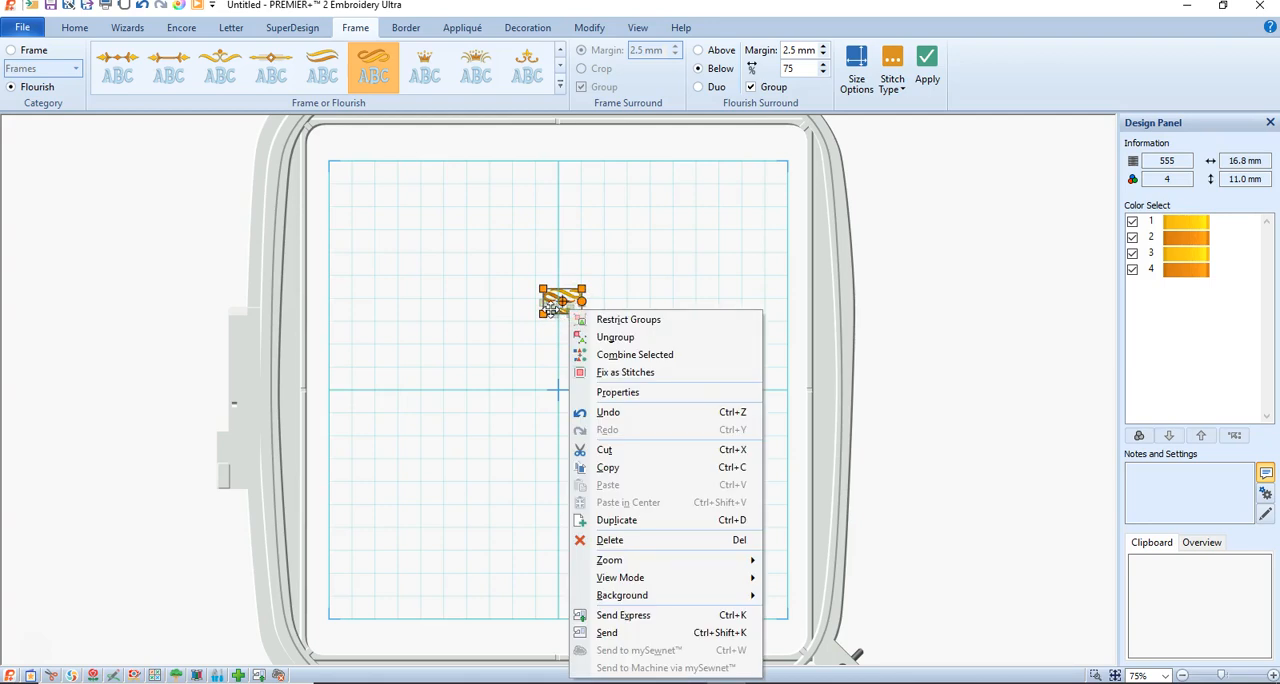
click(549, 307)
key(Delete)
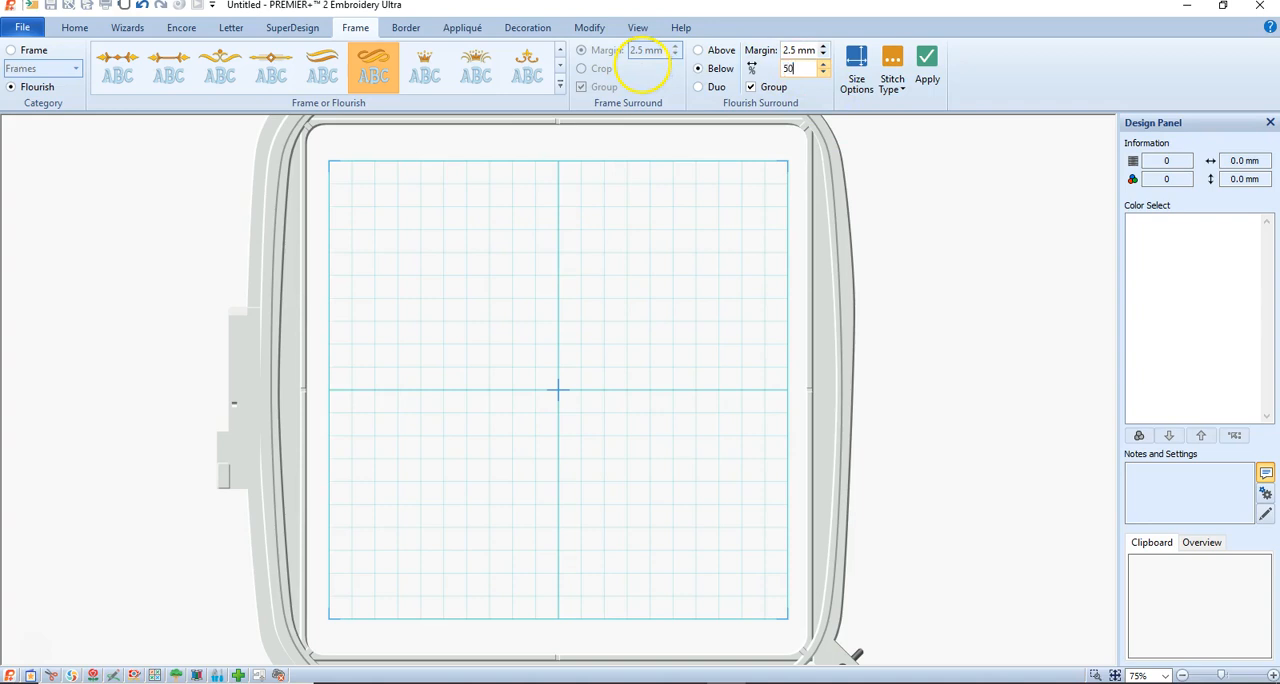
Add the 50 mm flourish to the empty hoop and move it to the center.
click(855, 65)
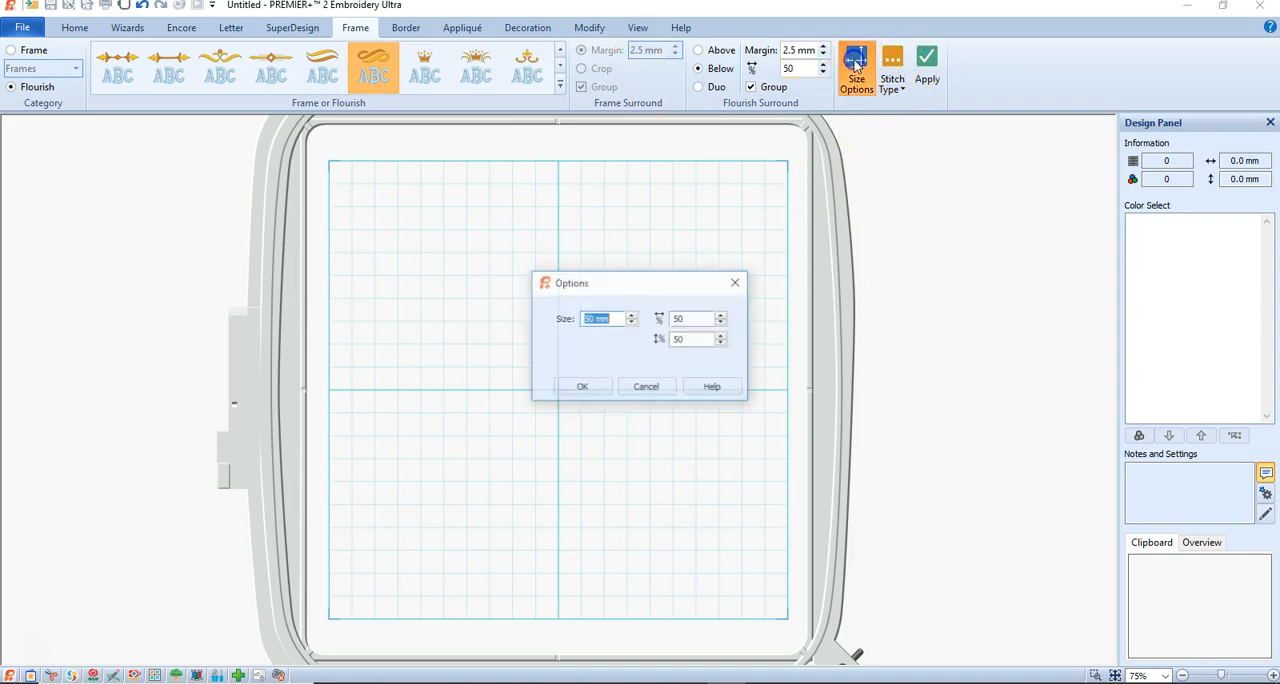
click(580, 388)
click(927, 65)
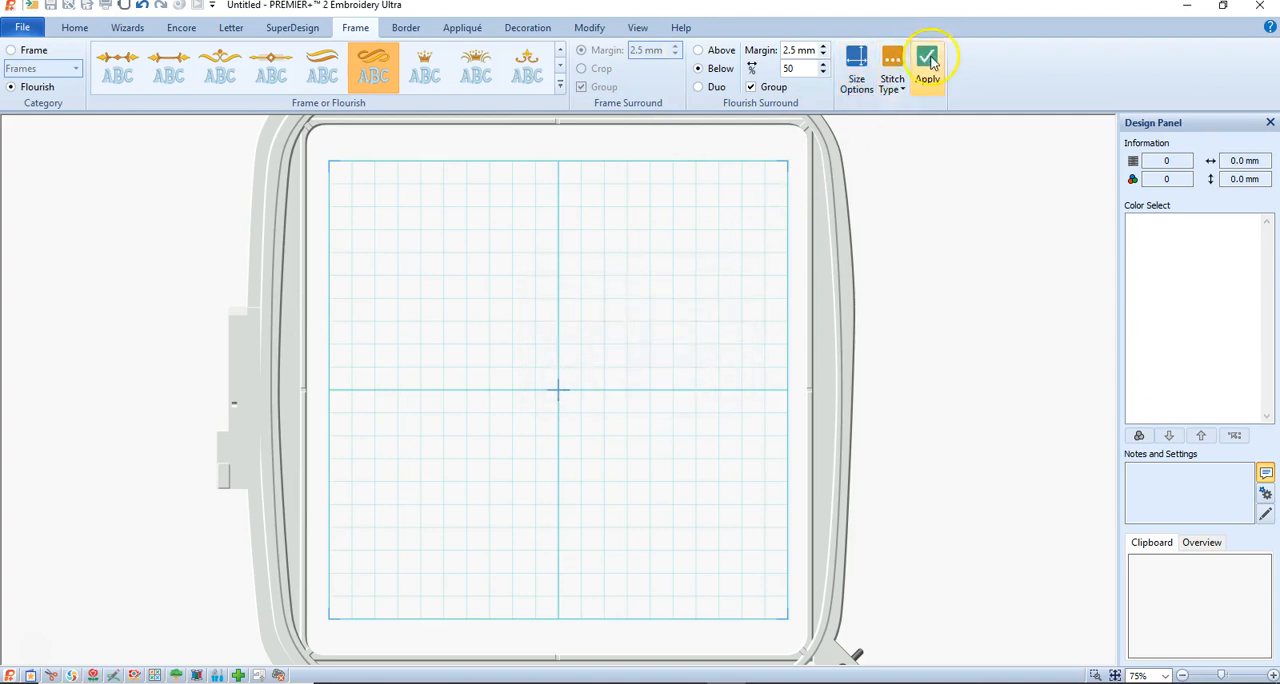
drag(566, 578, 570, 400)
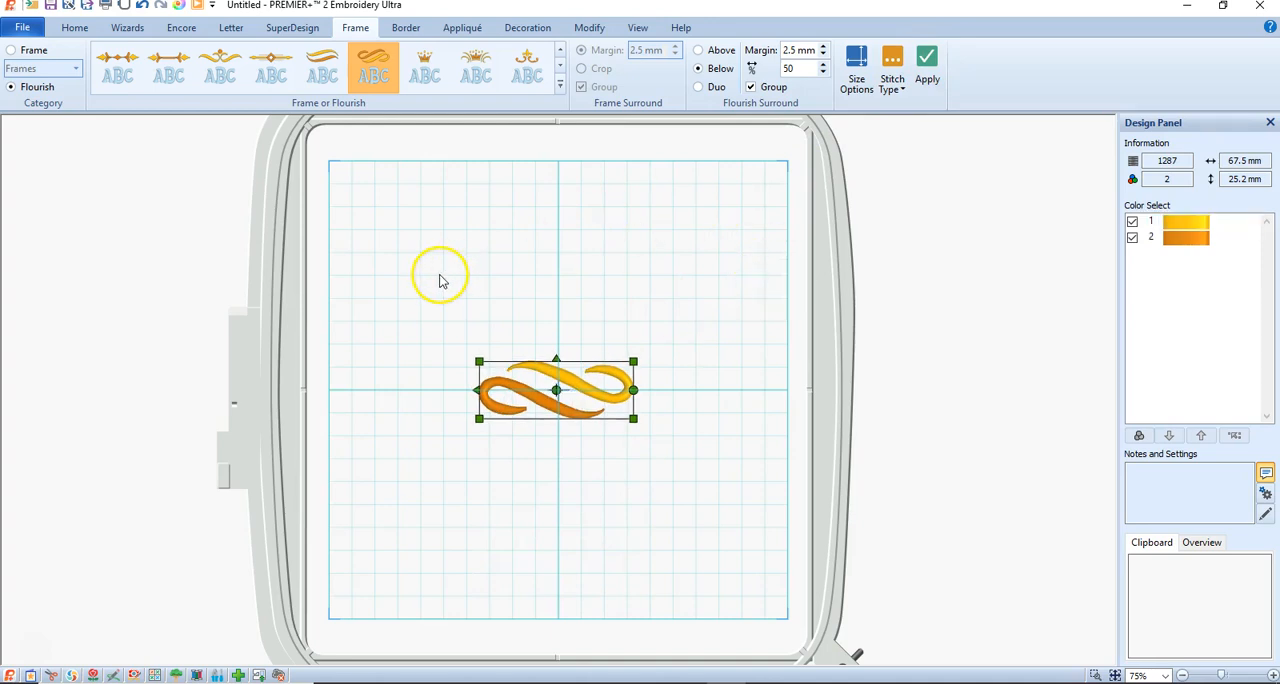
Rotate the flourish clockwise to a diagonal and preview it in an Encore circle layout with 6 repeats.
click(182, 30)
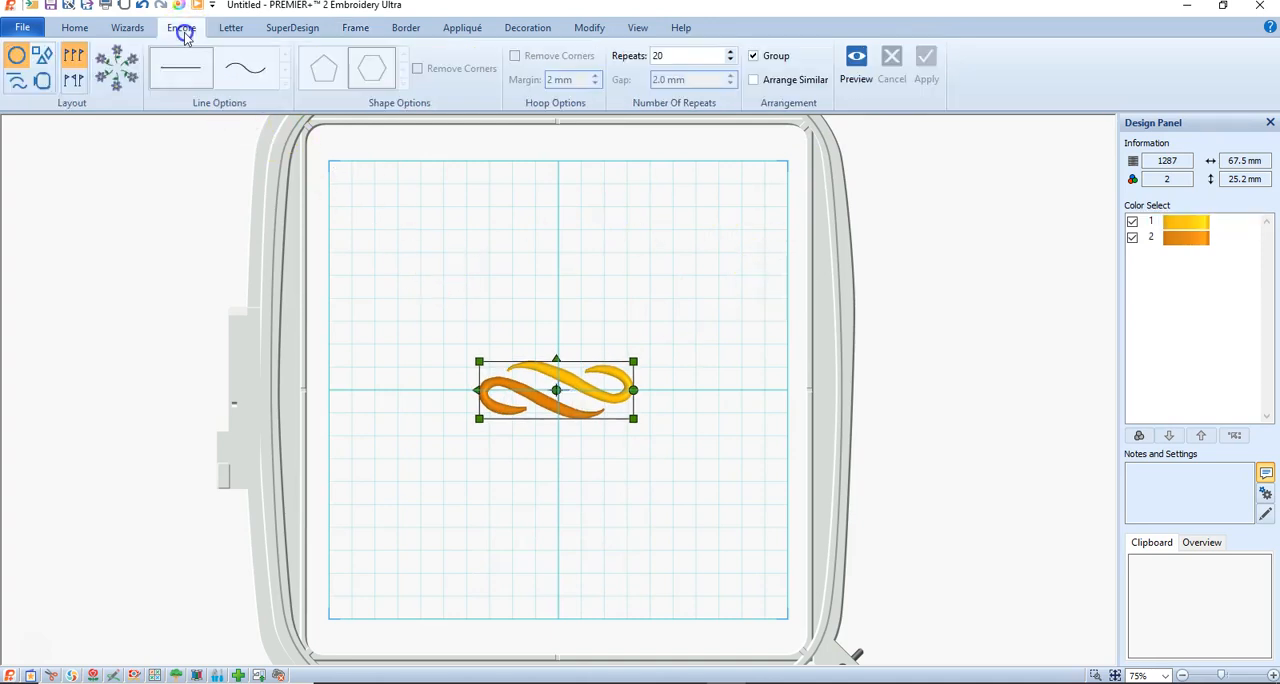
click(17, 58)
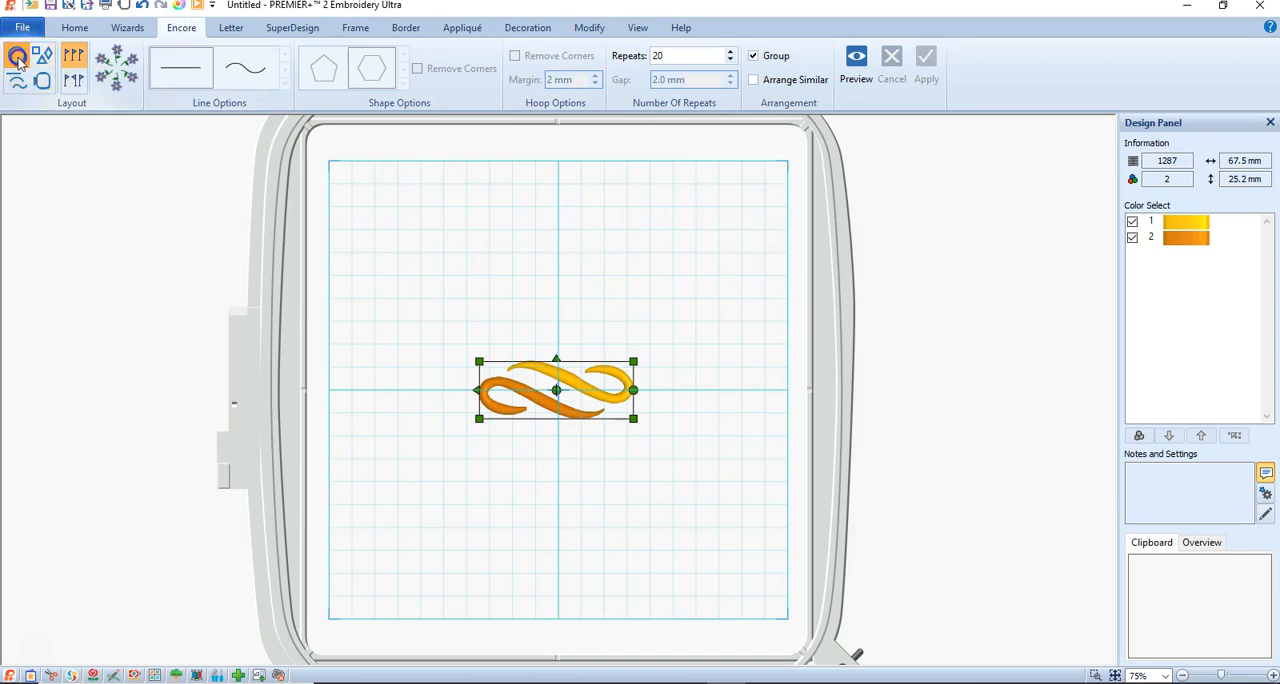
drag(643, 397, 633, 444)
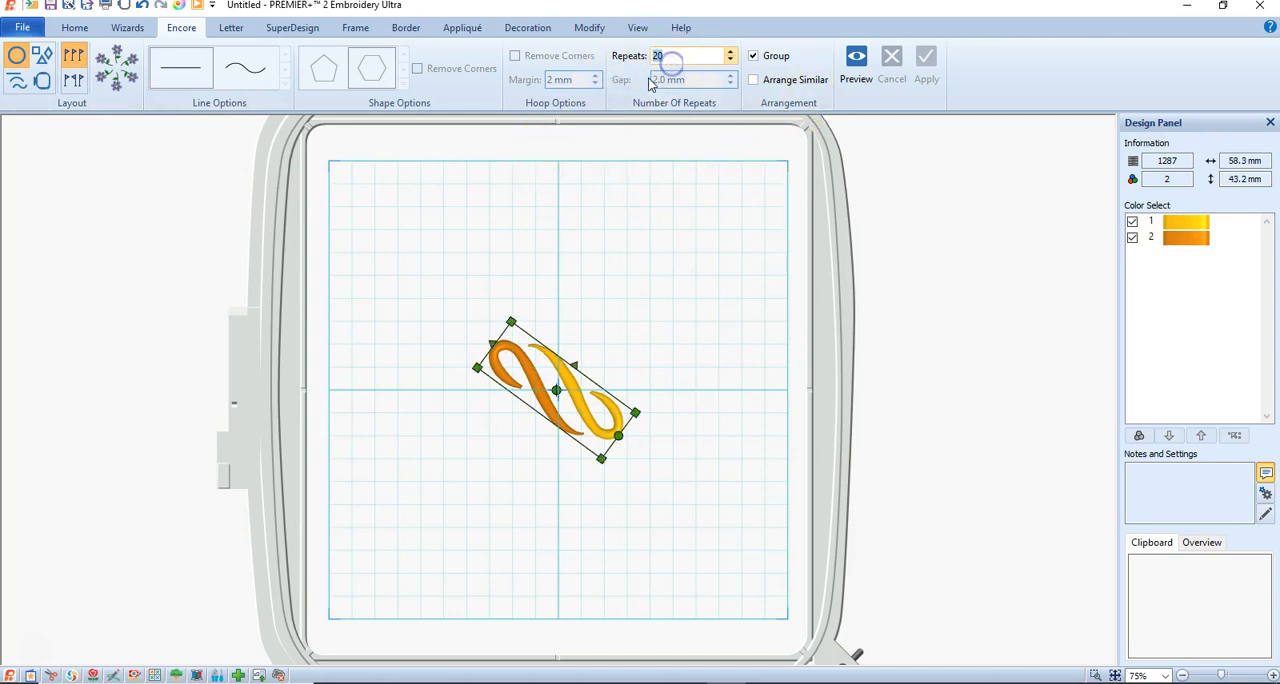
click(858, 60)
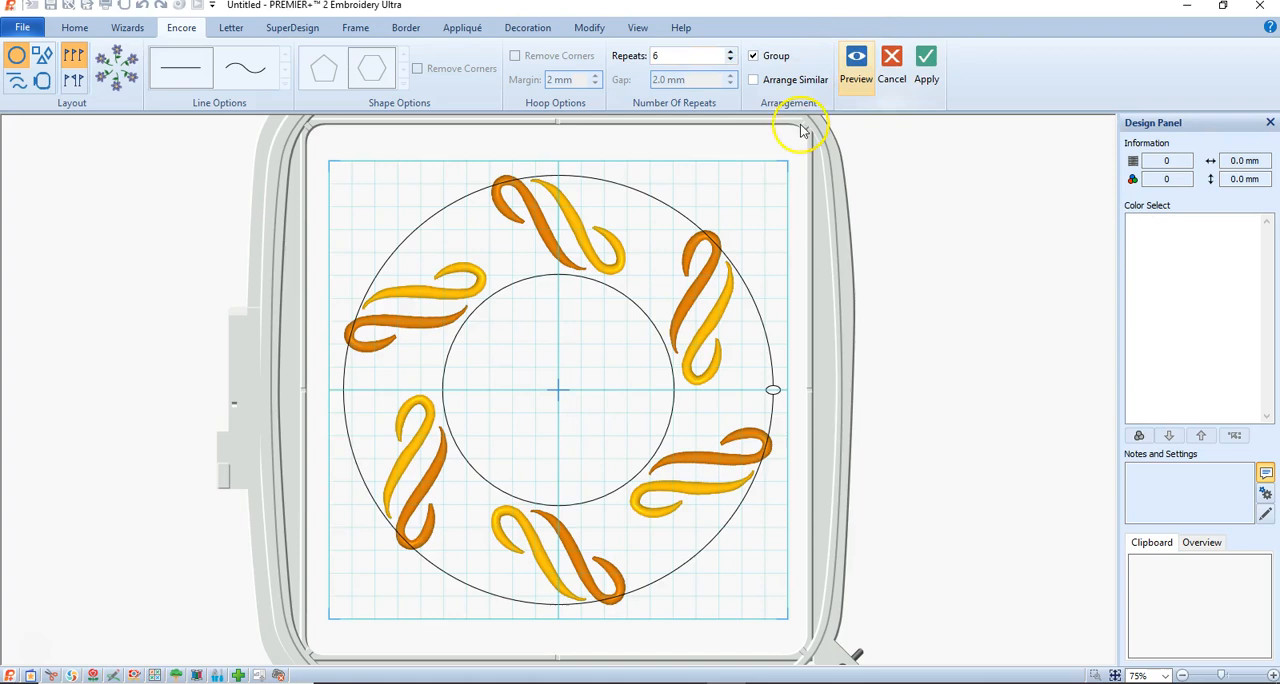
Shrink the circle layout until the flourishes interlock, try a wide oval, narrow it to about 121 x 103 mm, apply it and deselect.
drag(610, 540, 609, 424)
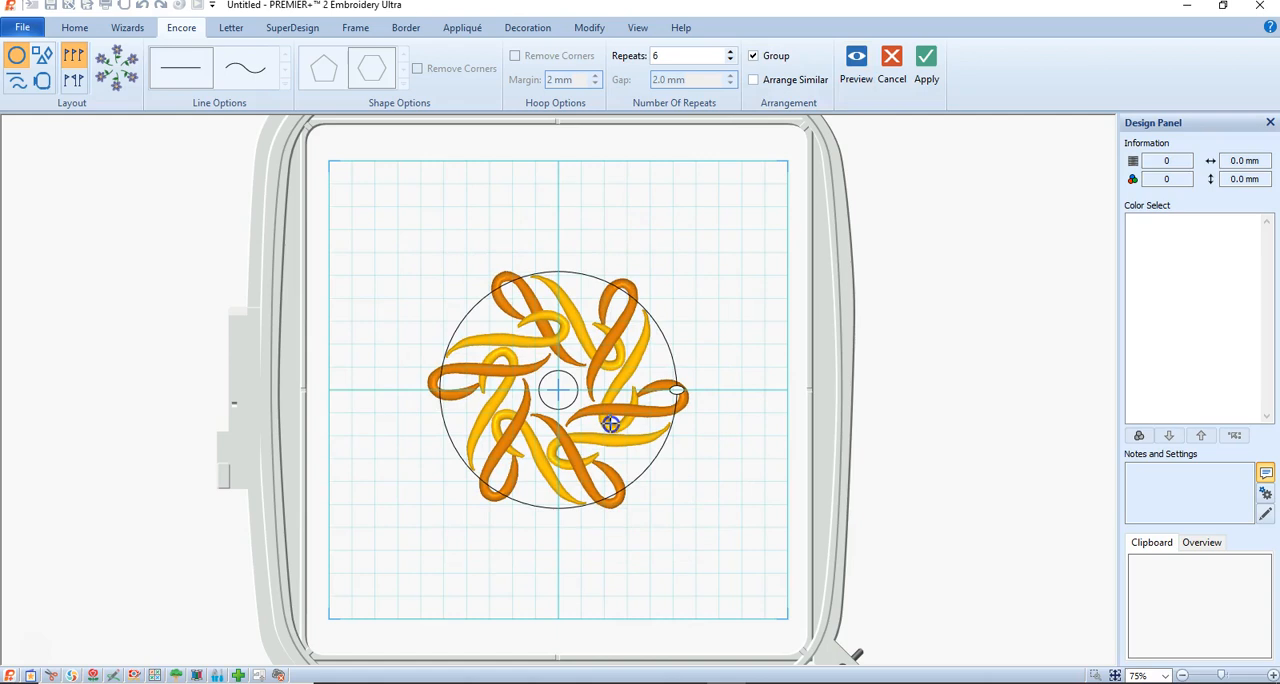
drag(678, 391, 771, 394)
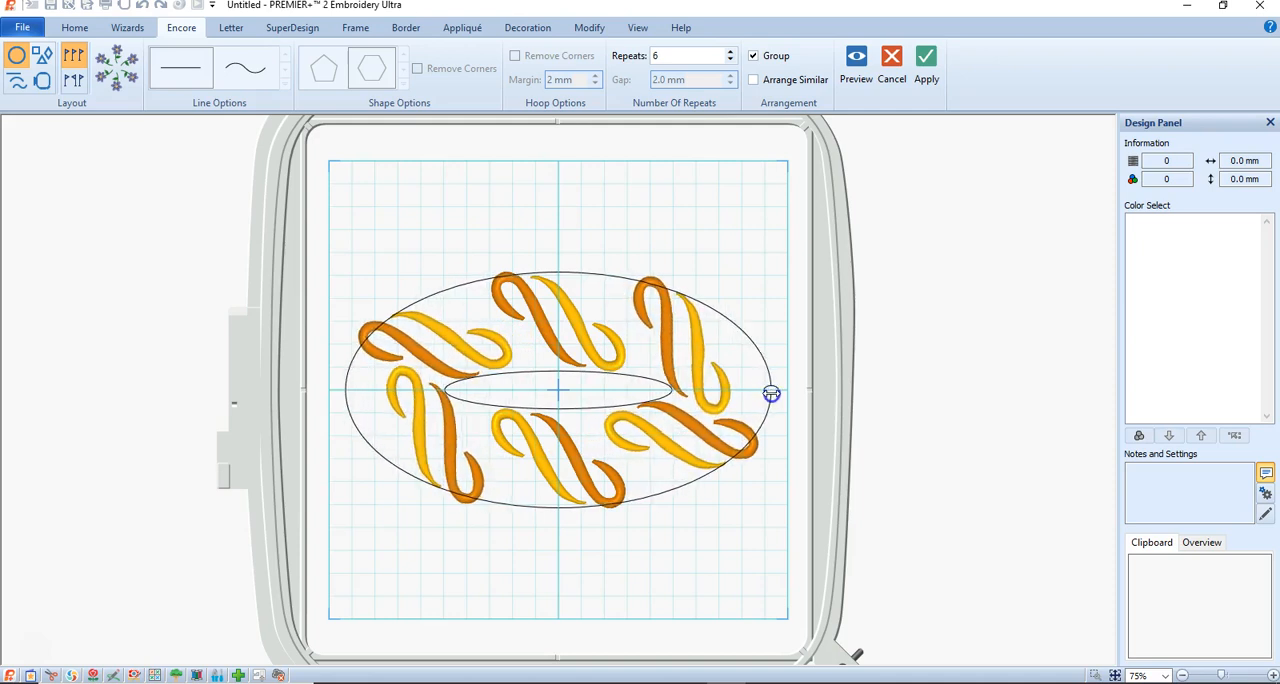
drag(771, 394, 686, 385)
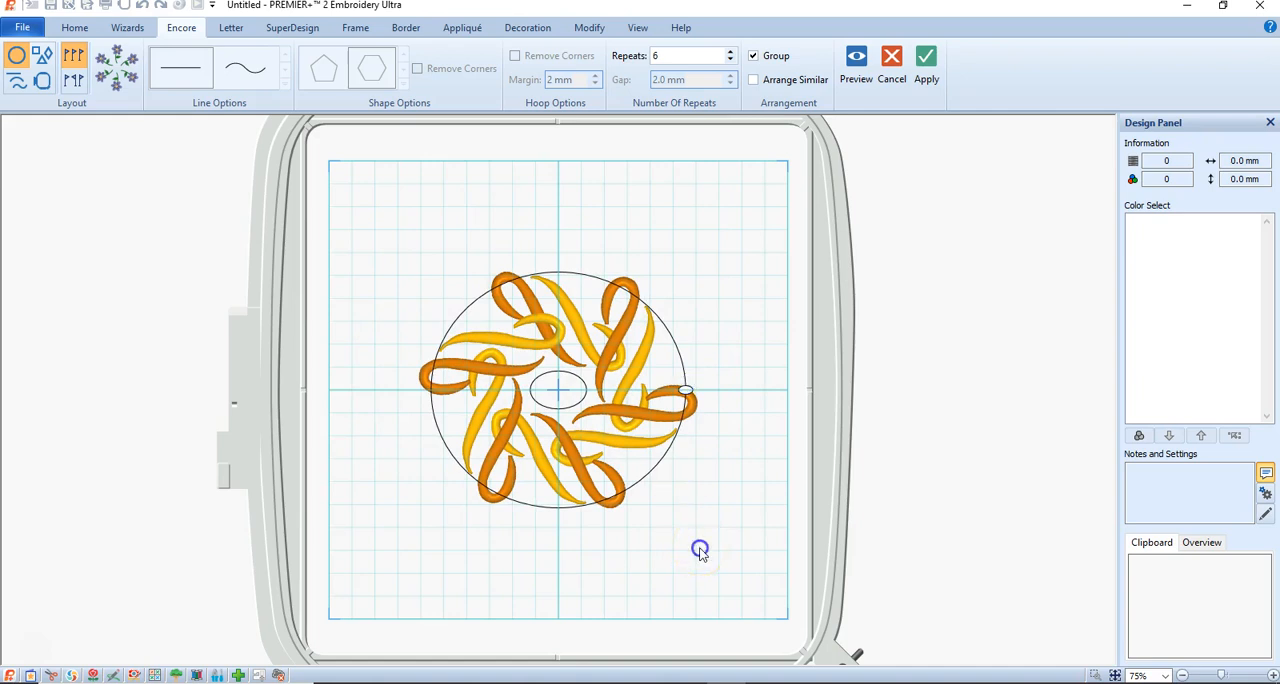
click(926, 70)
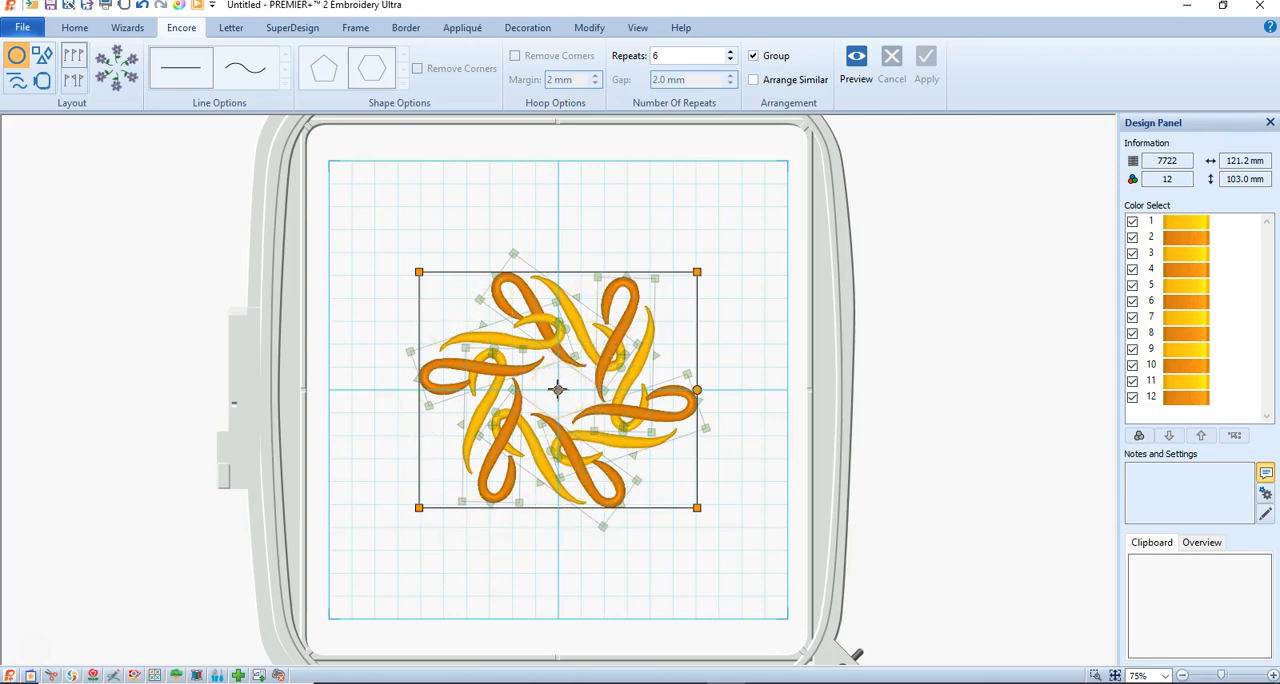
click(594, 209)
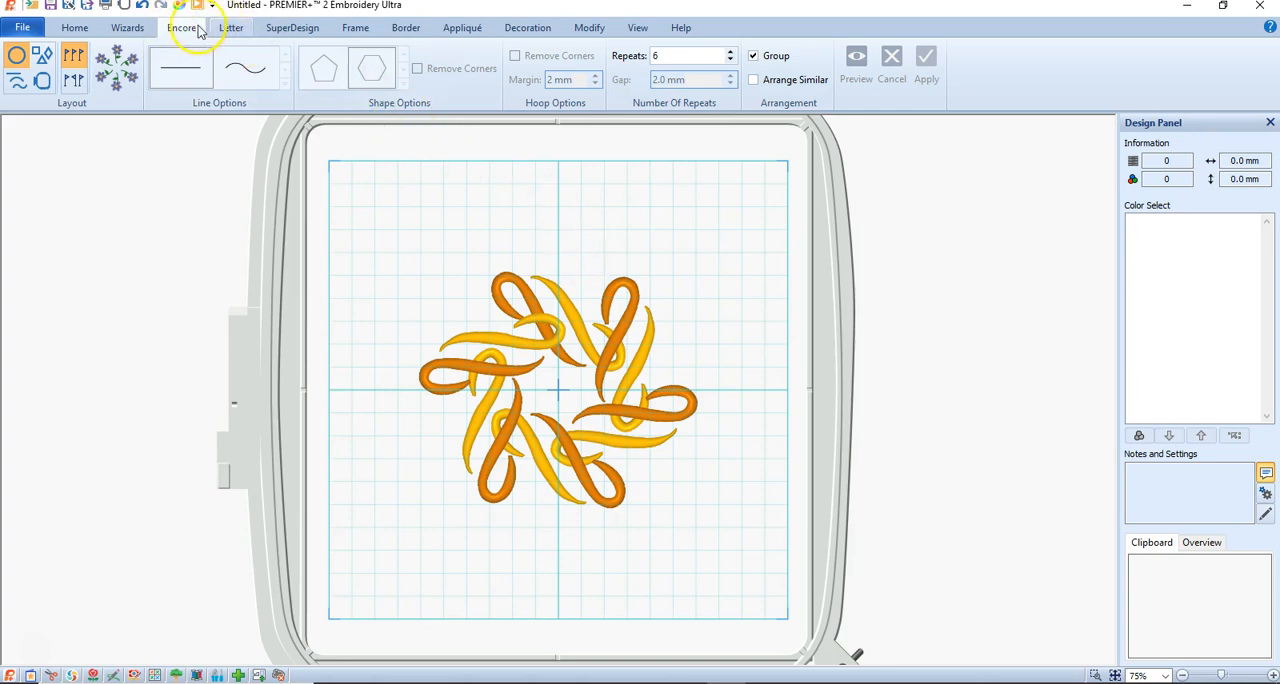
Clear the flower search in the SuperDesigns and choose the eight-pointed faceted star from the Stars category.
click(290, 30)
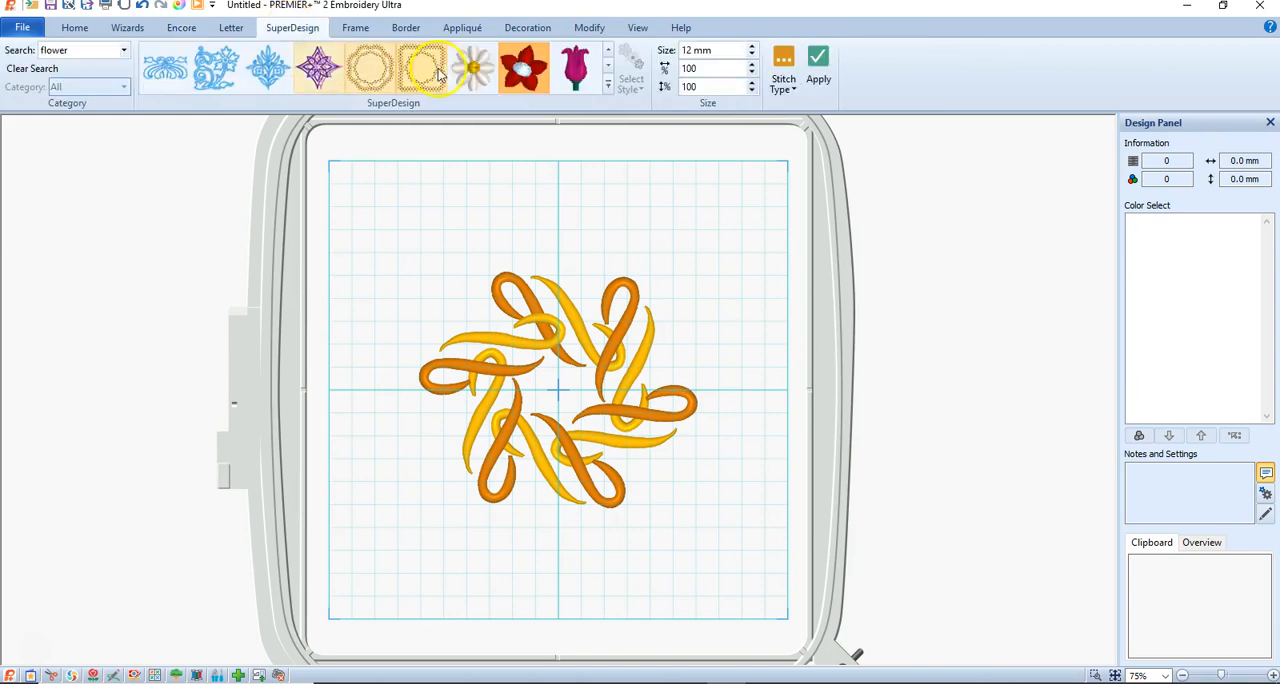
click(607, 90)
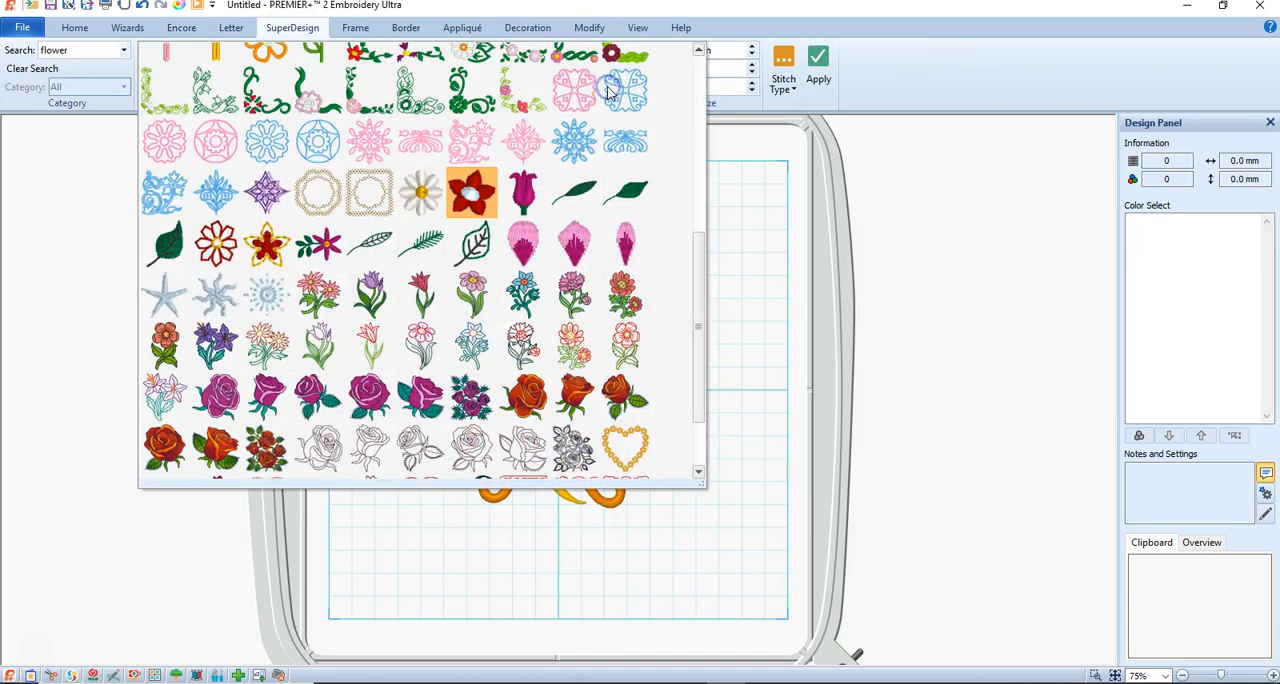
drag(703, 260, 700, 85)
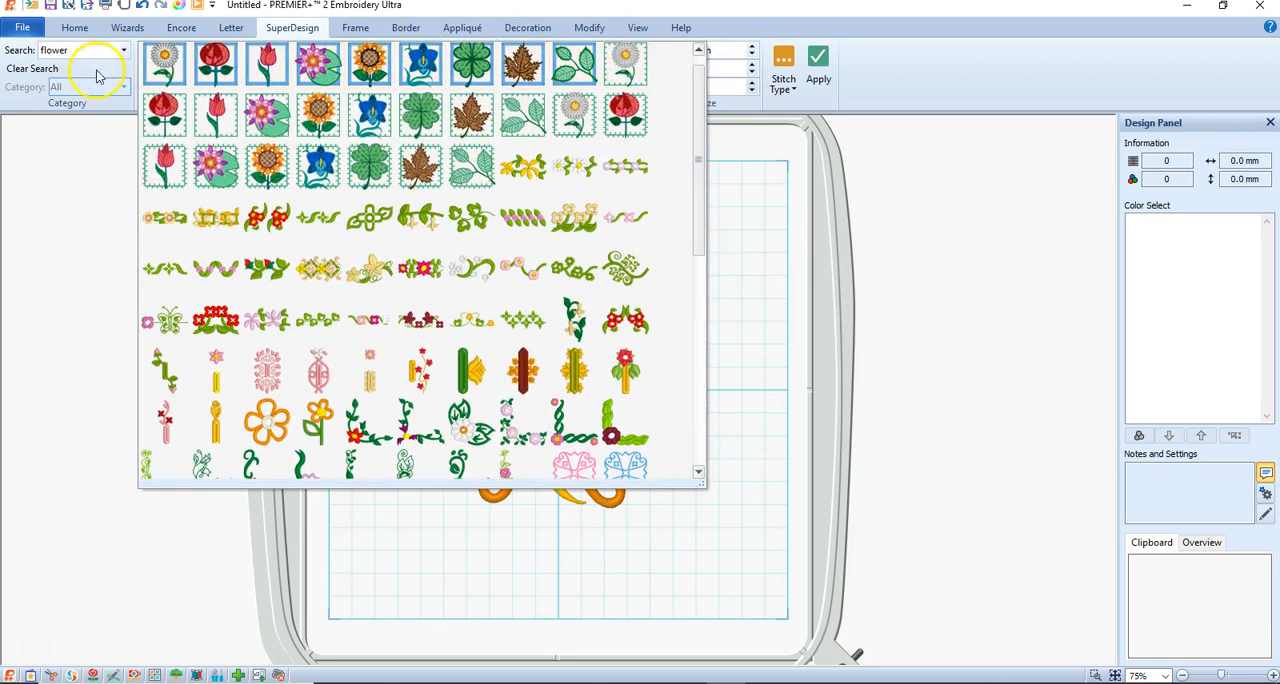
click(46, 68)
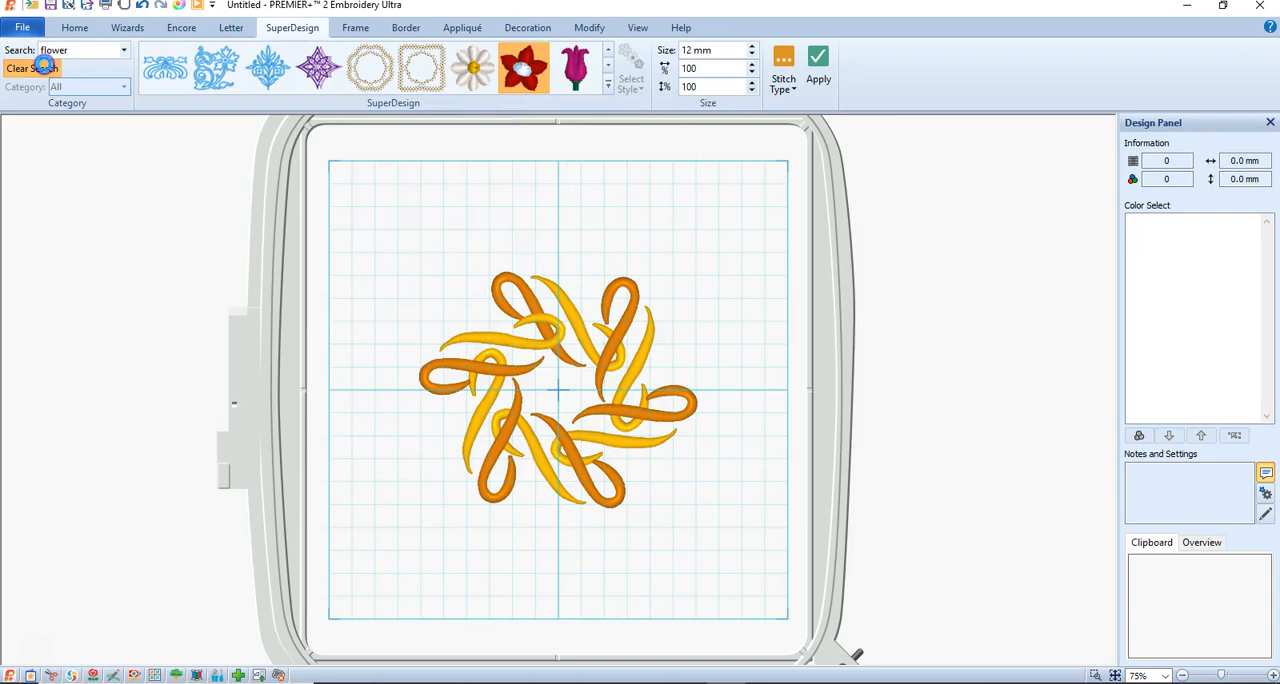
click(123, 89)
click(122, 87)
click(124, 88)
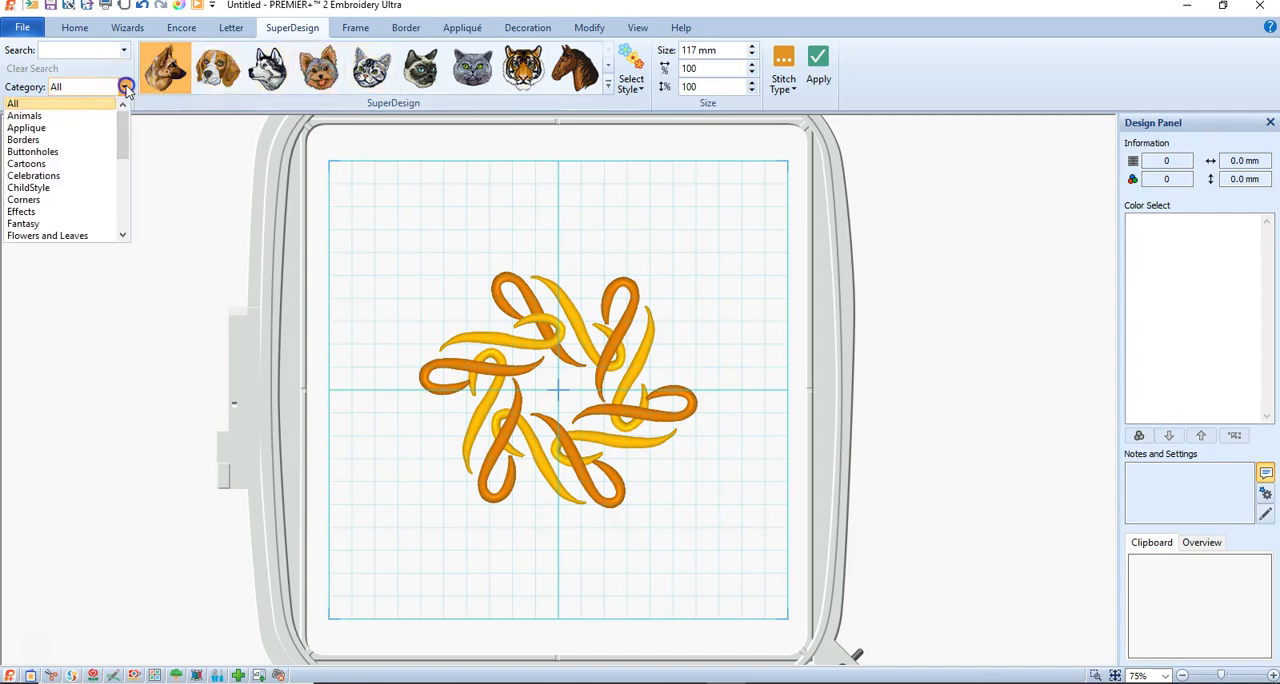
drag(121, 123, 119, 178)
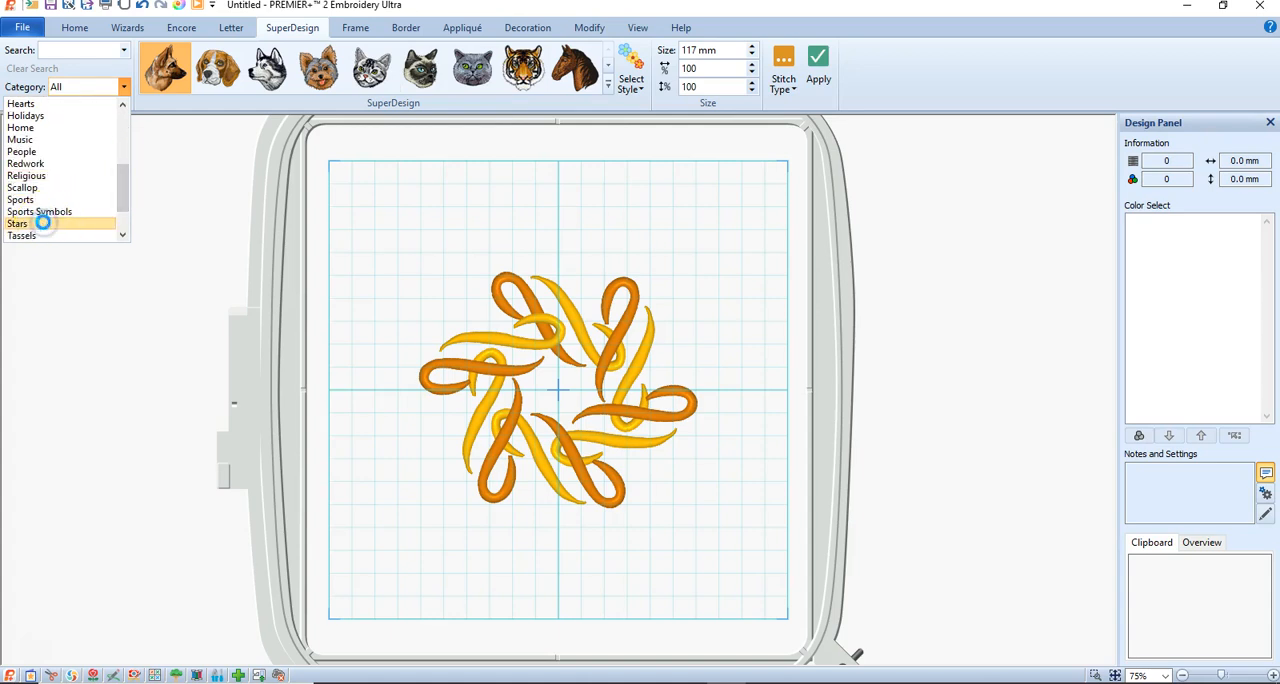
click(43, 223)
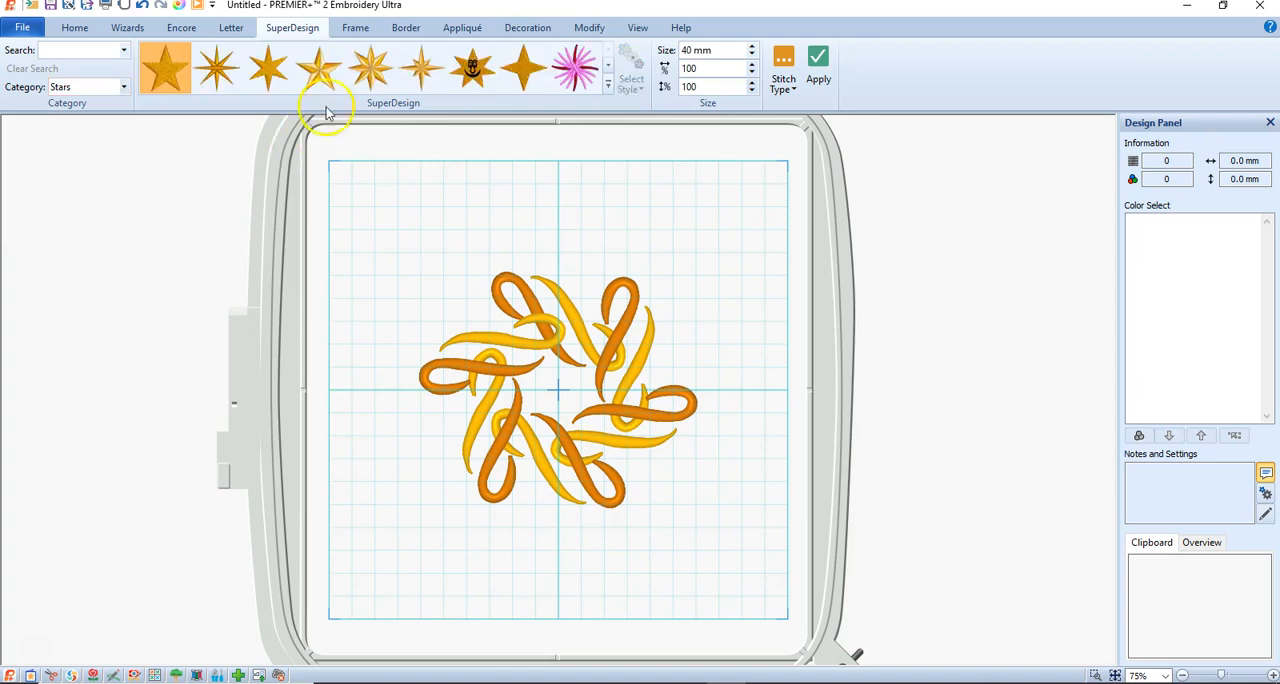
click(368, 70)
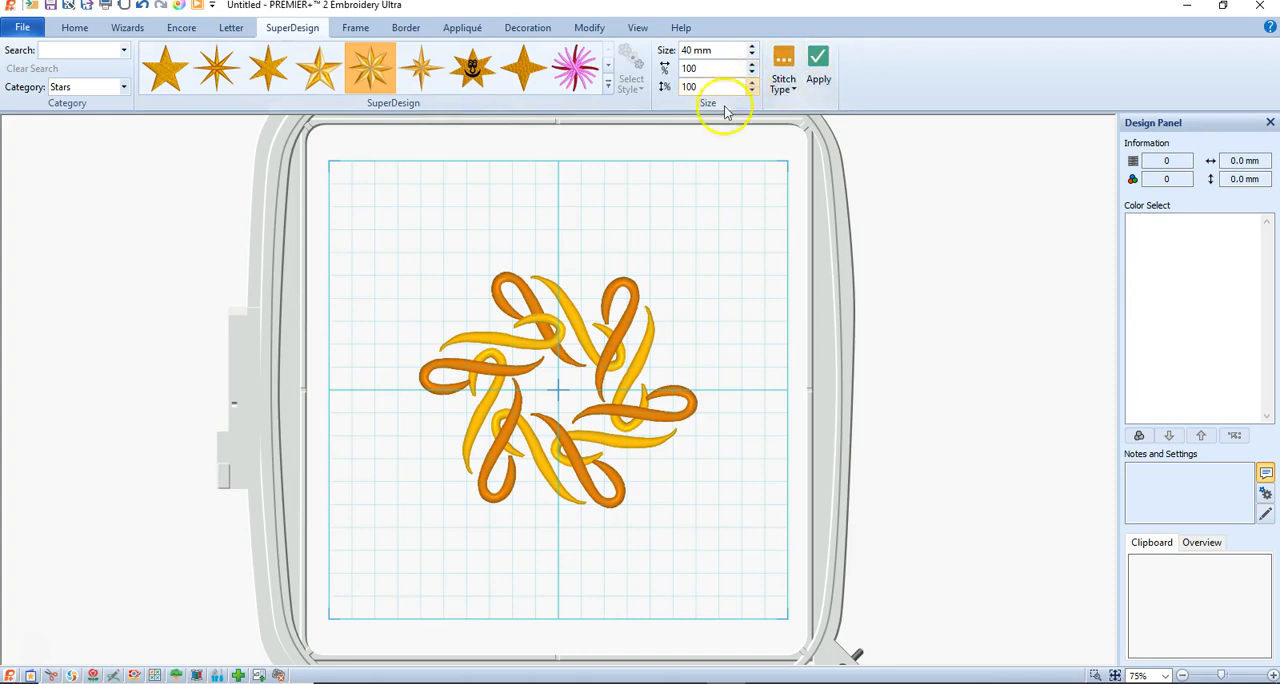
Place the star at 40 mm, move it to the top of the flourish ring and delete it again.
click(814, 64)
drag(586, 366, 571, 239)
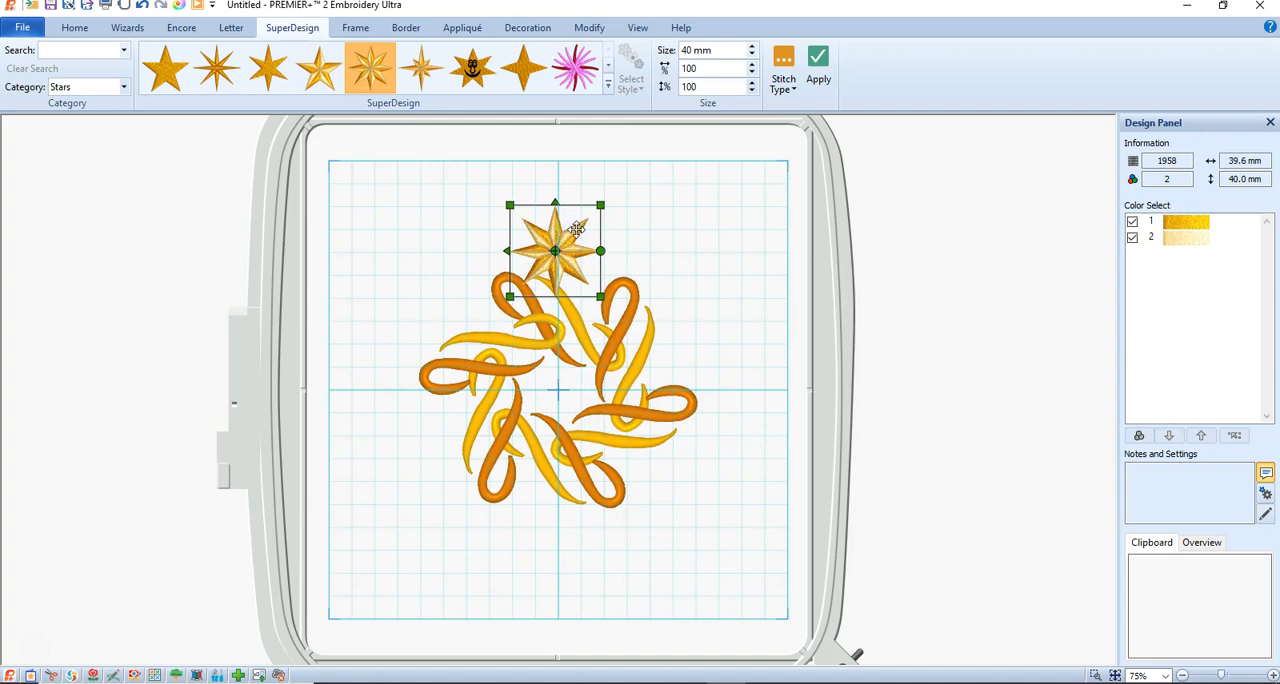
click(555, 268)
key(Delete)
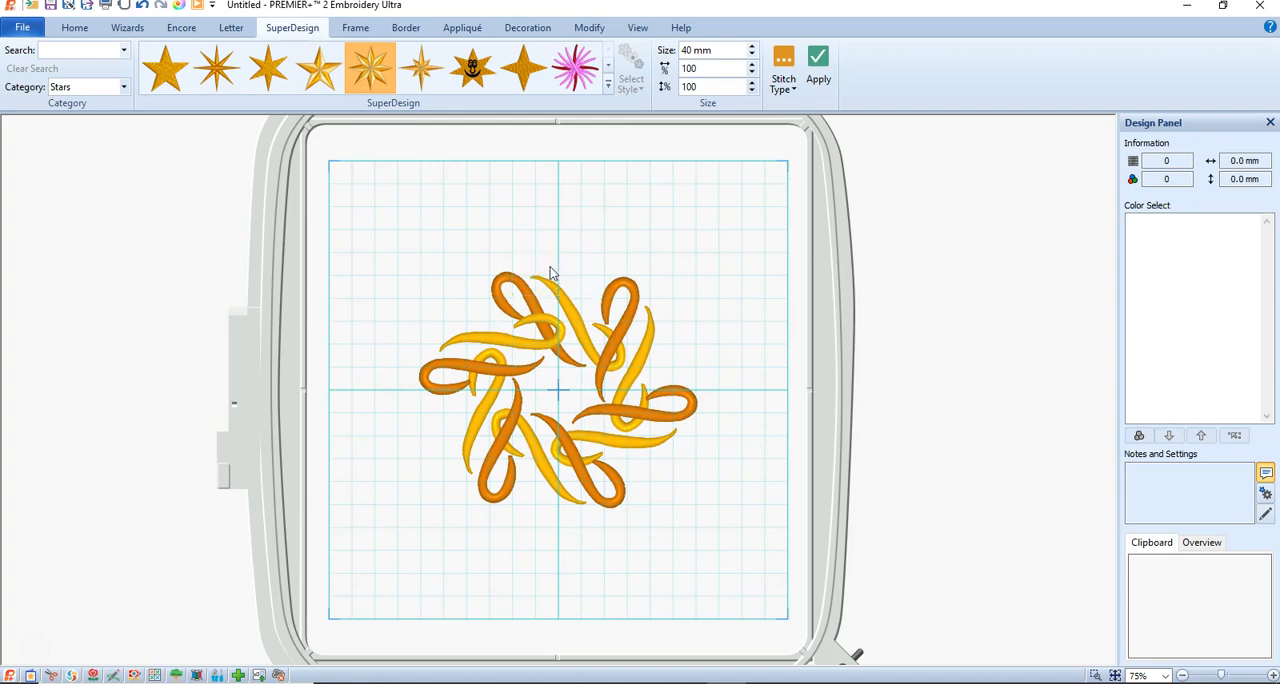
Set the star's size to 25 mm and add it at the center of the flourish ring.
click(683, 51)
click(816, 62)
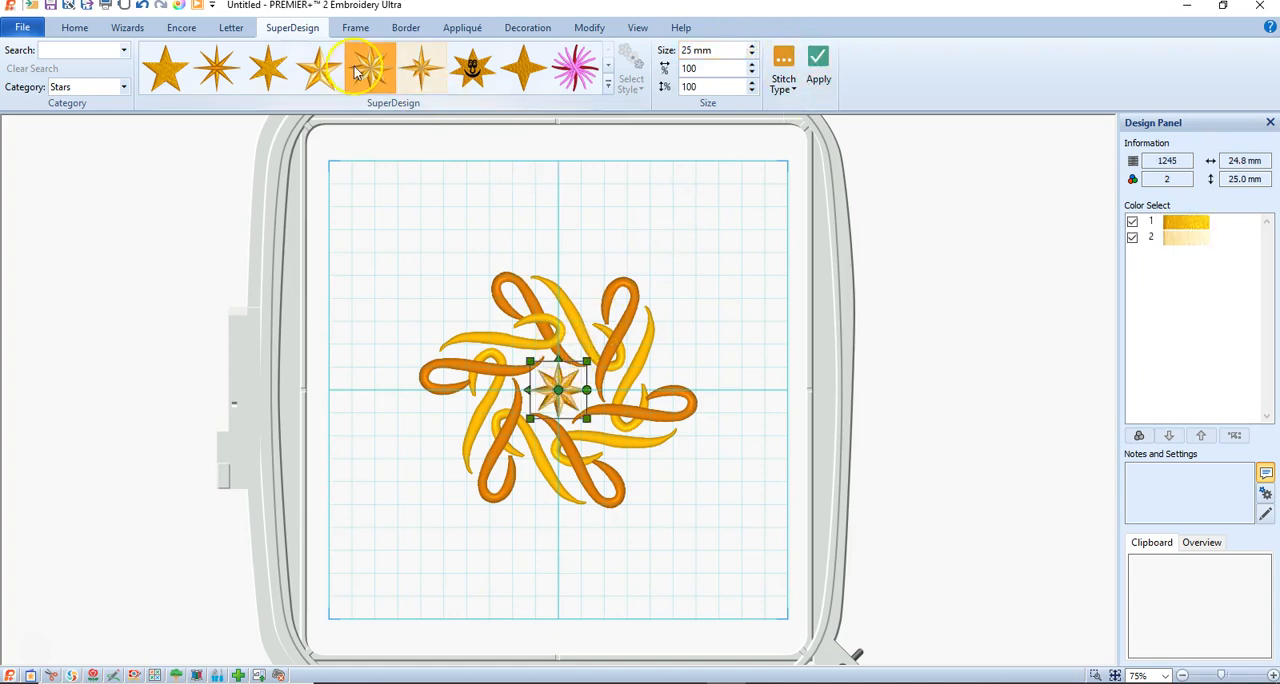
Repeat the 25 mm star 15 times in a circle layout around the flourish ring, apply it and deselect.
click(177, 28)
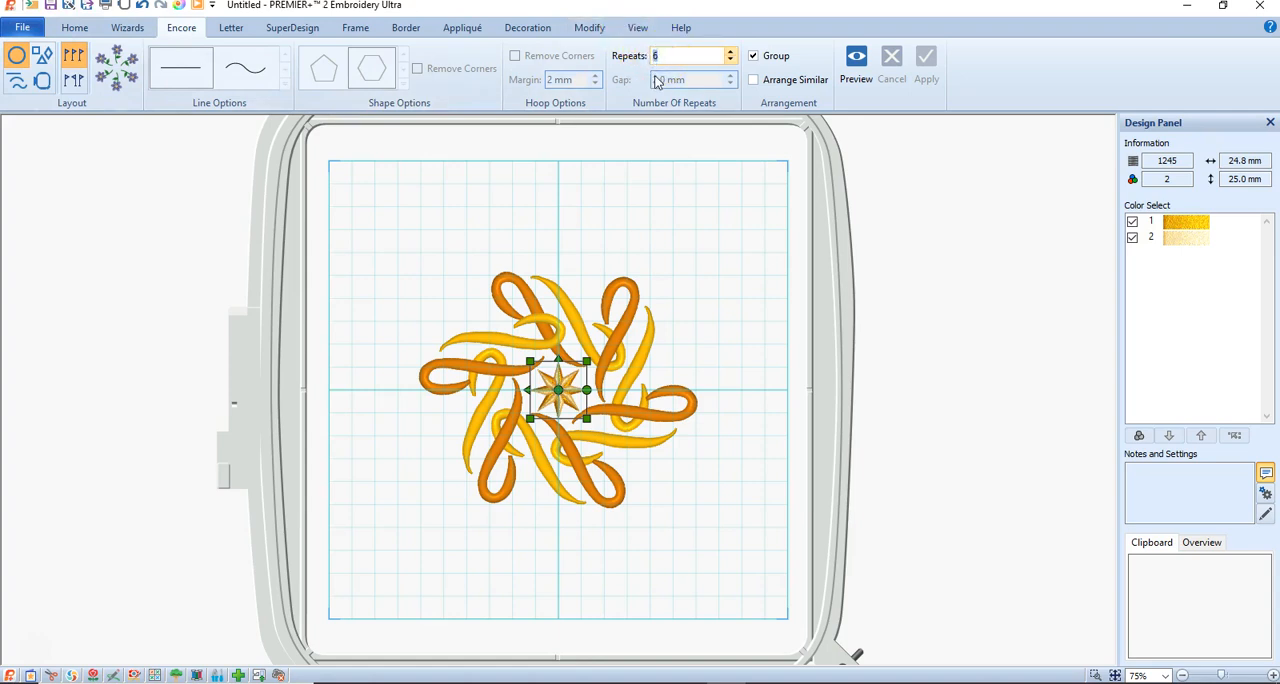
click(858, 60)
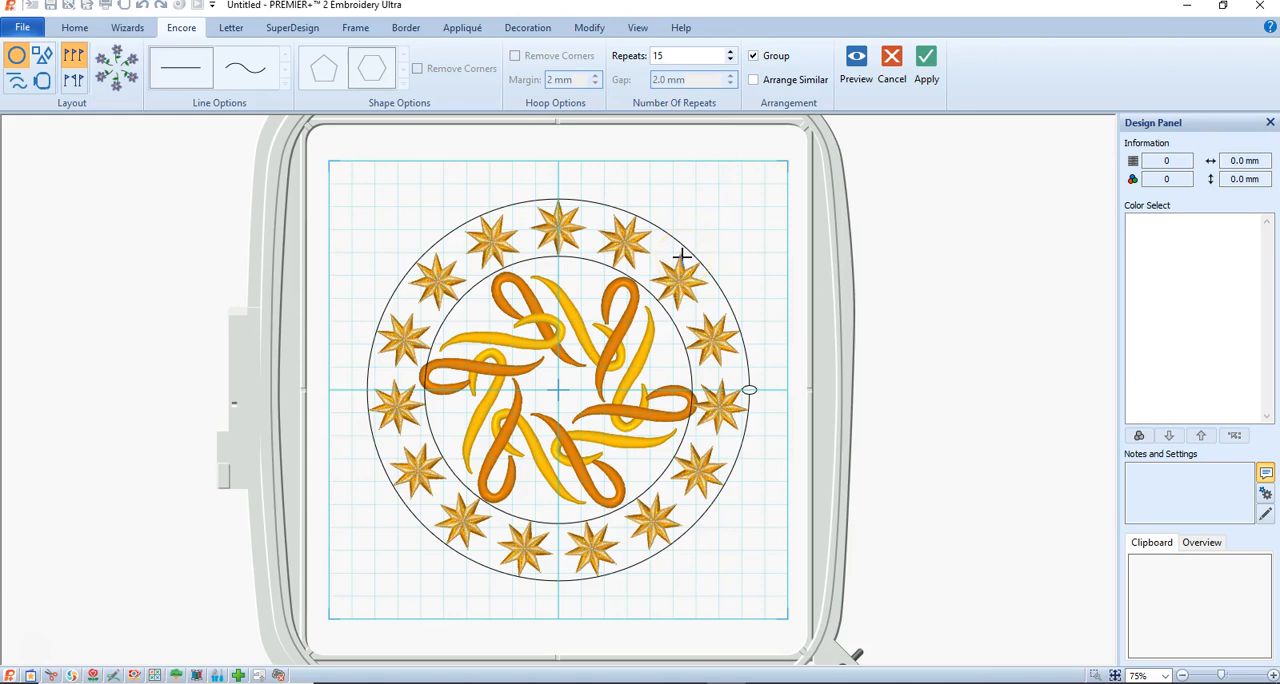
click(926, 62)
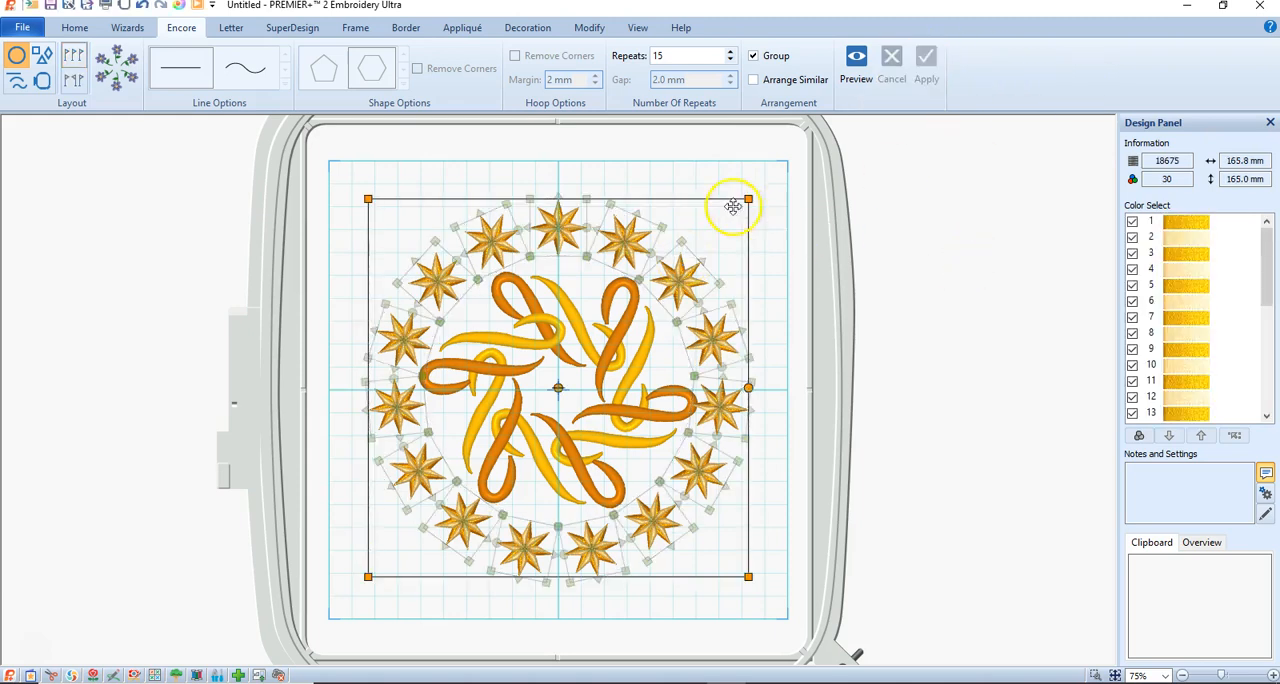
click(693, 178)
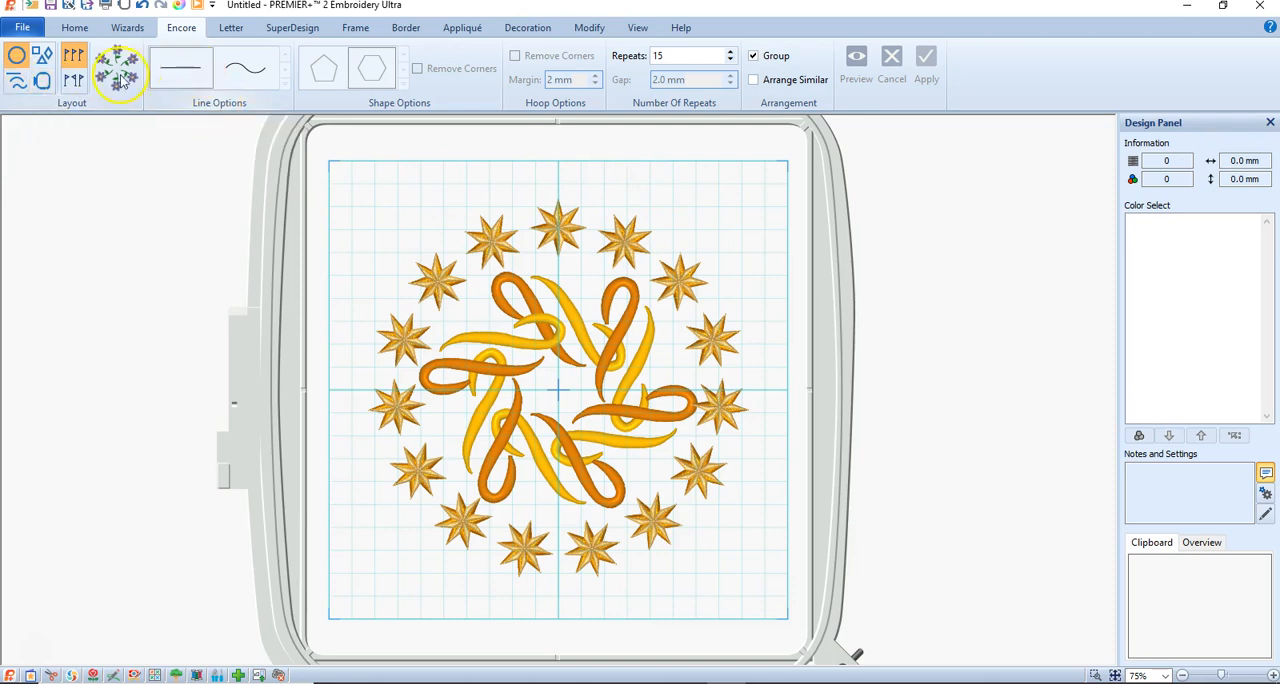
Add the slim eight-pointed star from the Stars category at the hoop's center and shrink it to about 18 x 17 mm.
click(17, 81)
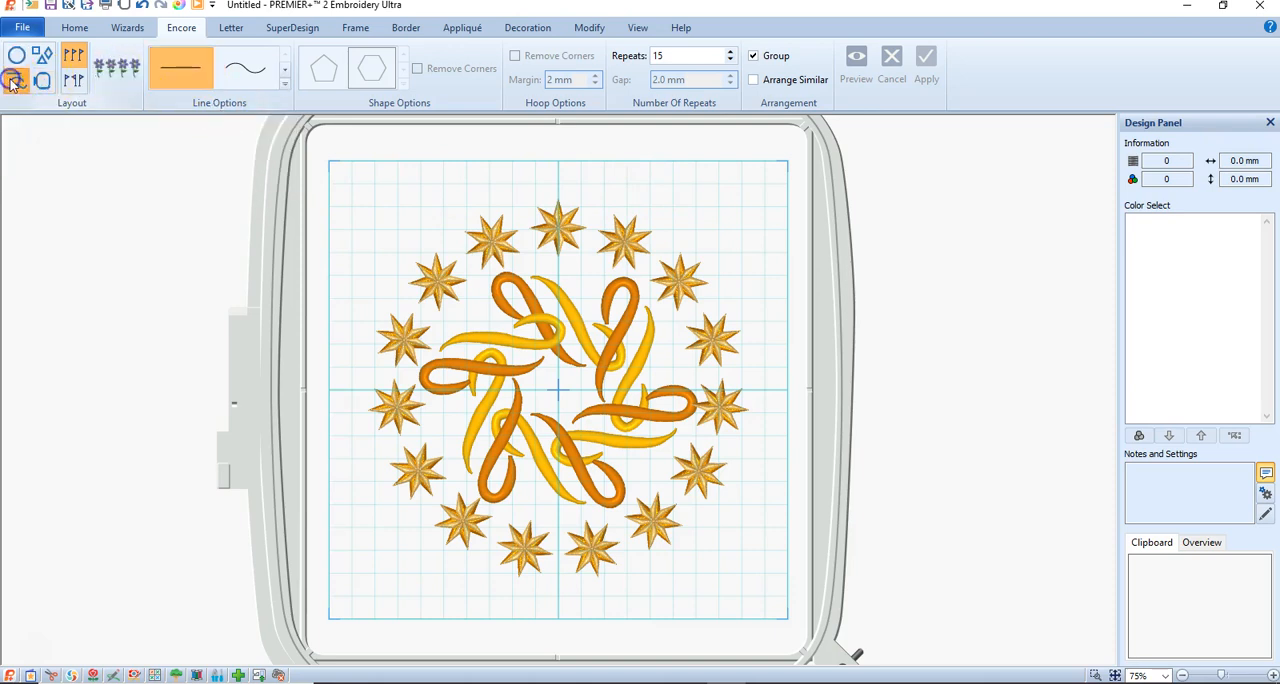
click(229, 83)
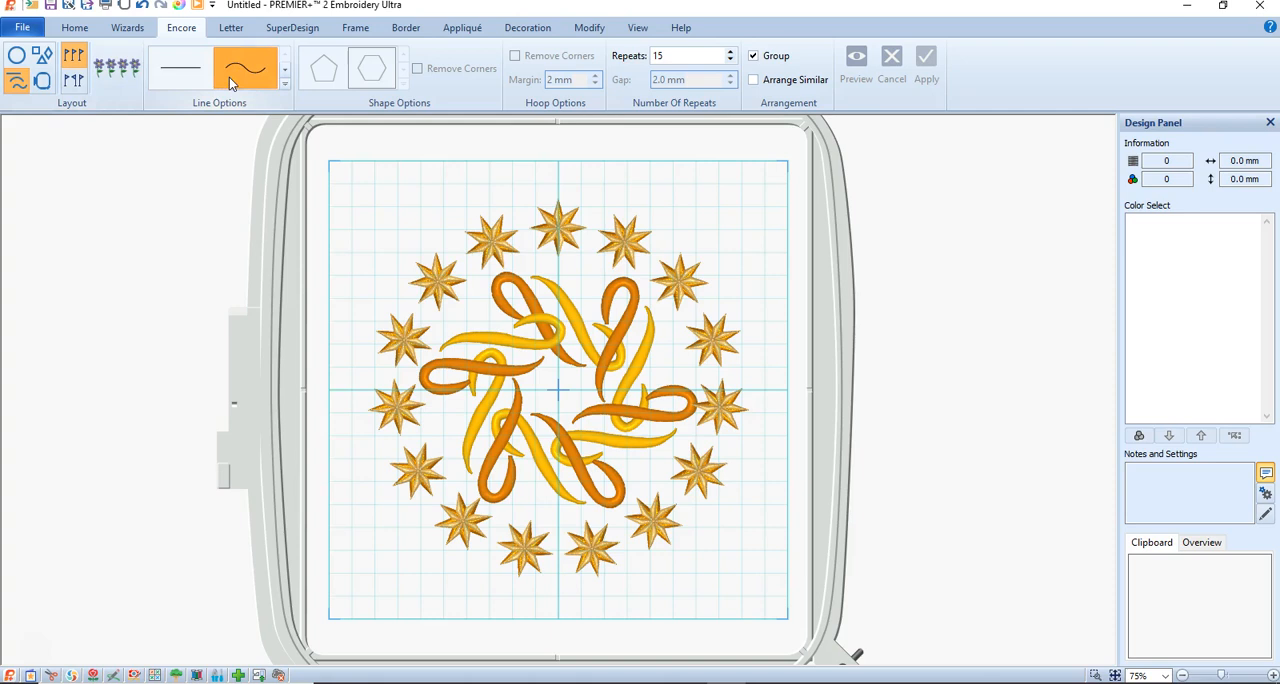
click(299, 36)
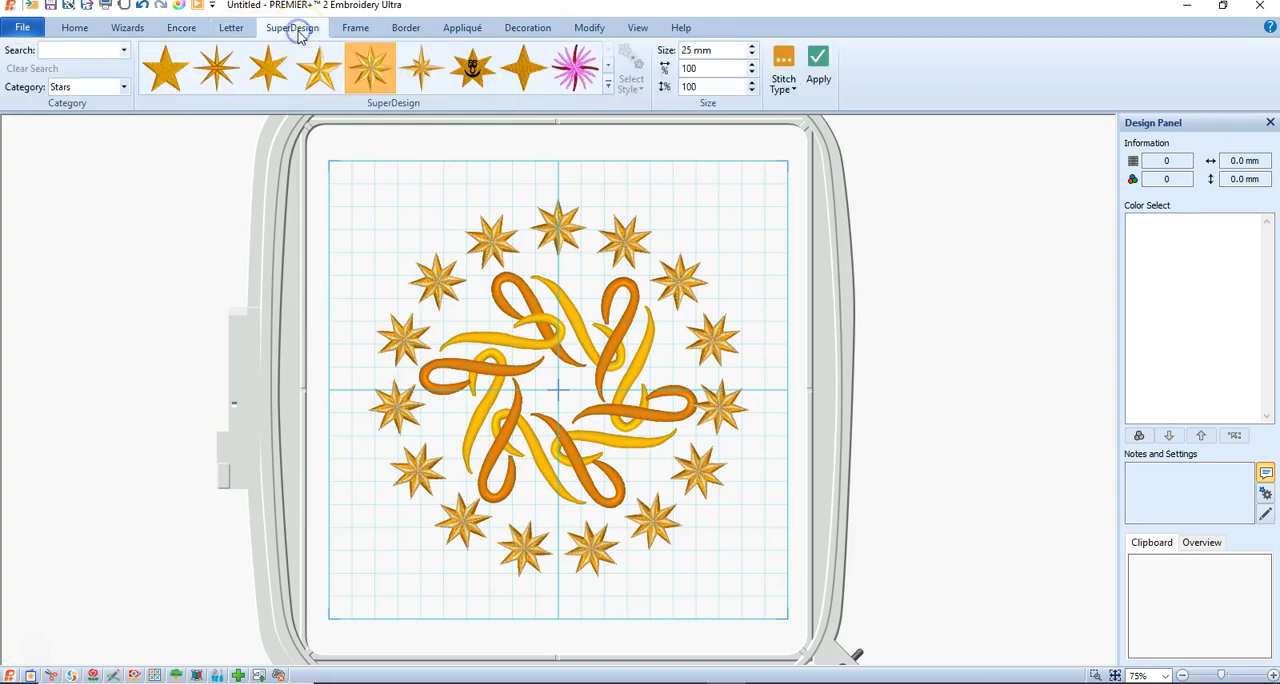
click(217, 68)
click(820, 72)
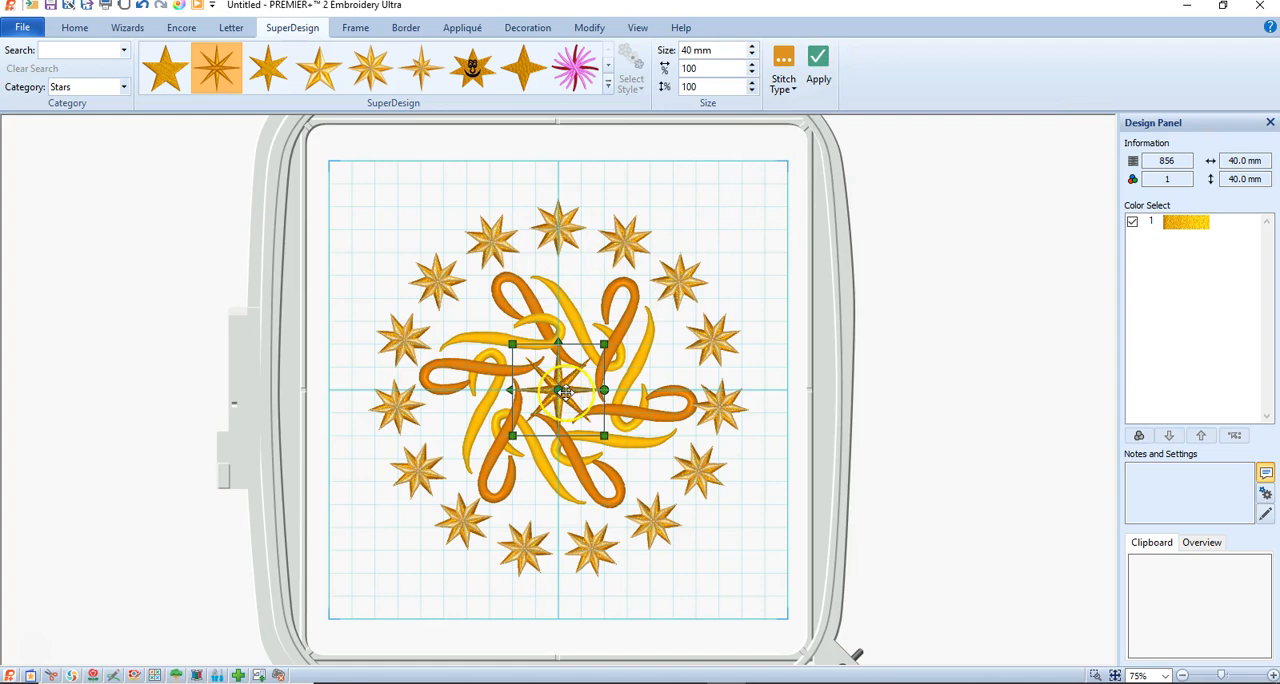
drag(604, 437, 553, 381)
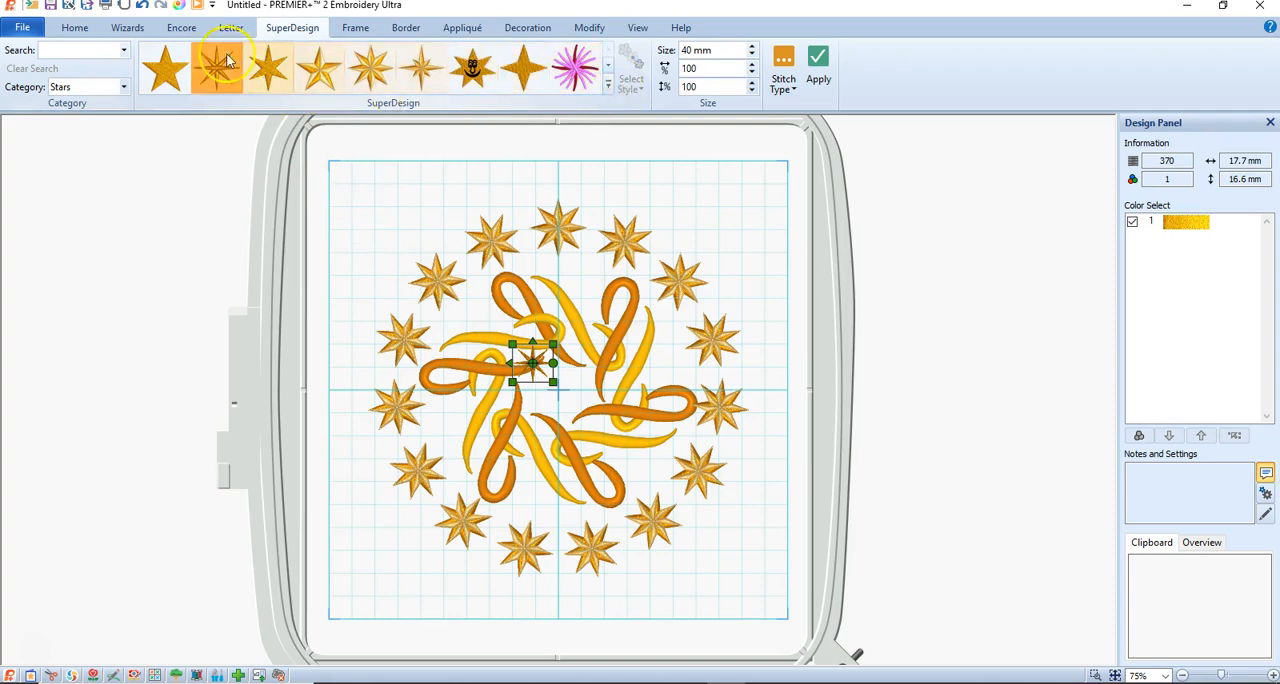
Try a wavy line layout of 15 small stars, move it toward the hoop's upper right corner and cancel it.
click(181, 28)
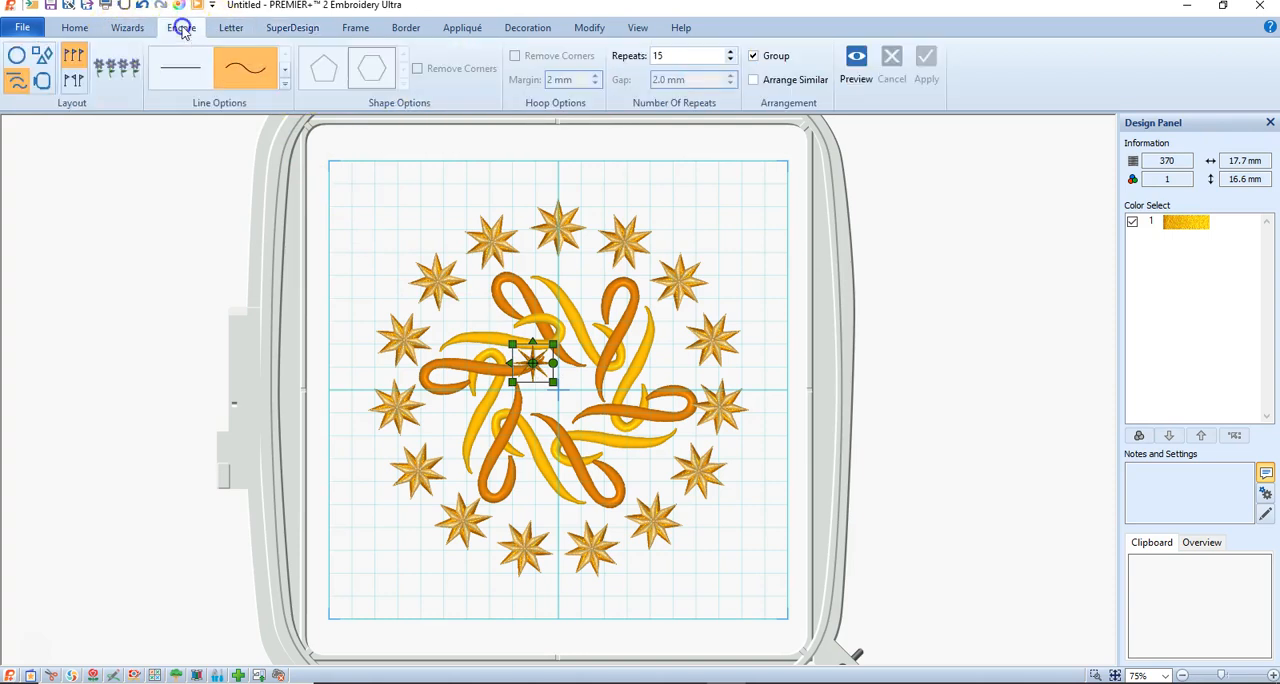
click(258, 78)
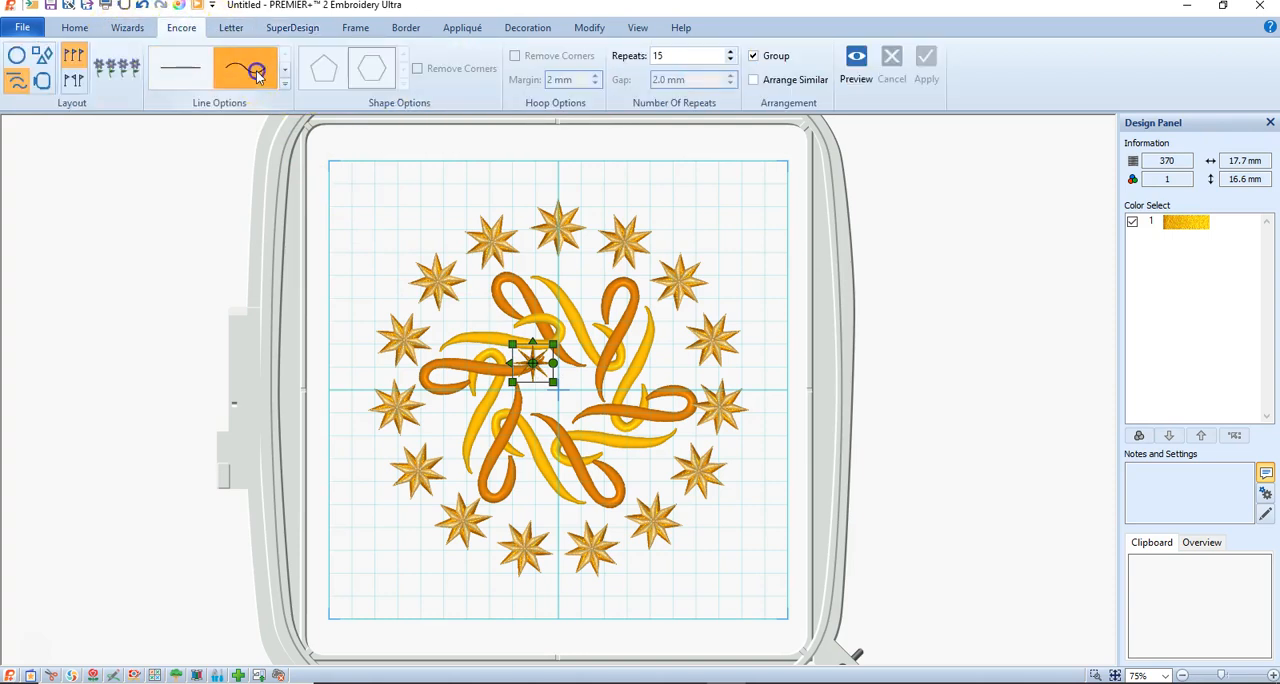
click(856, 60)
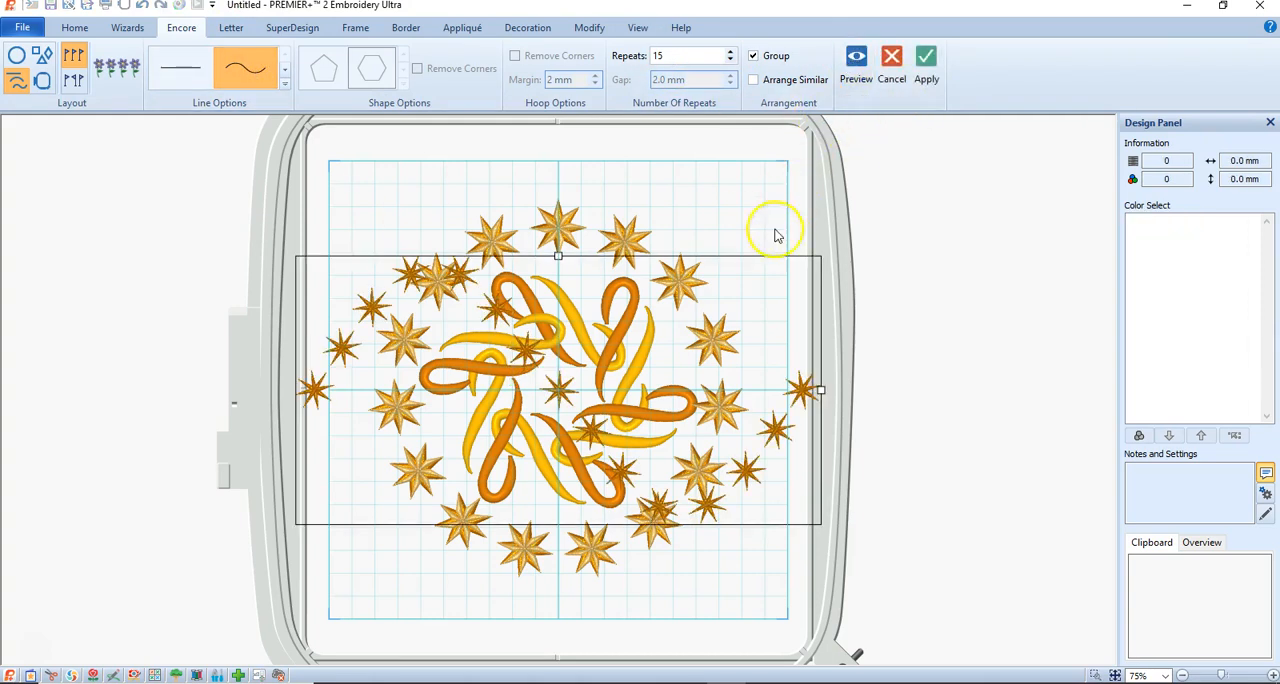
drag(749, 277, 1011, 156)
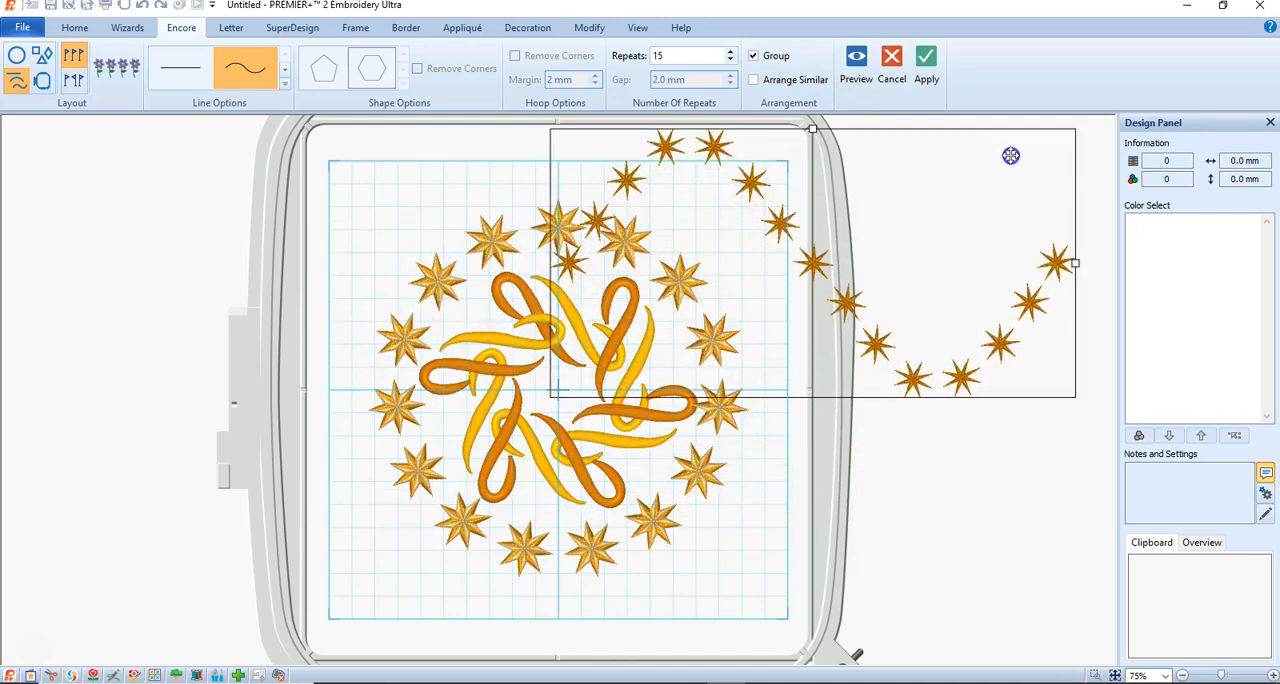
click(181, 75)
click(892, 65)
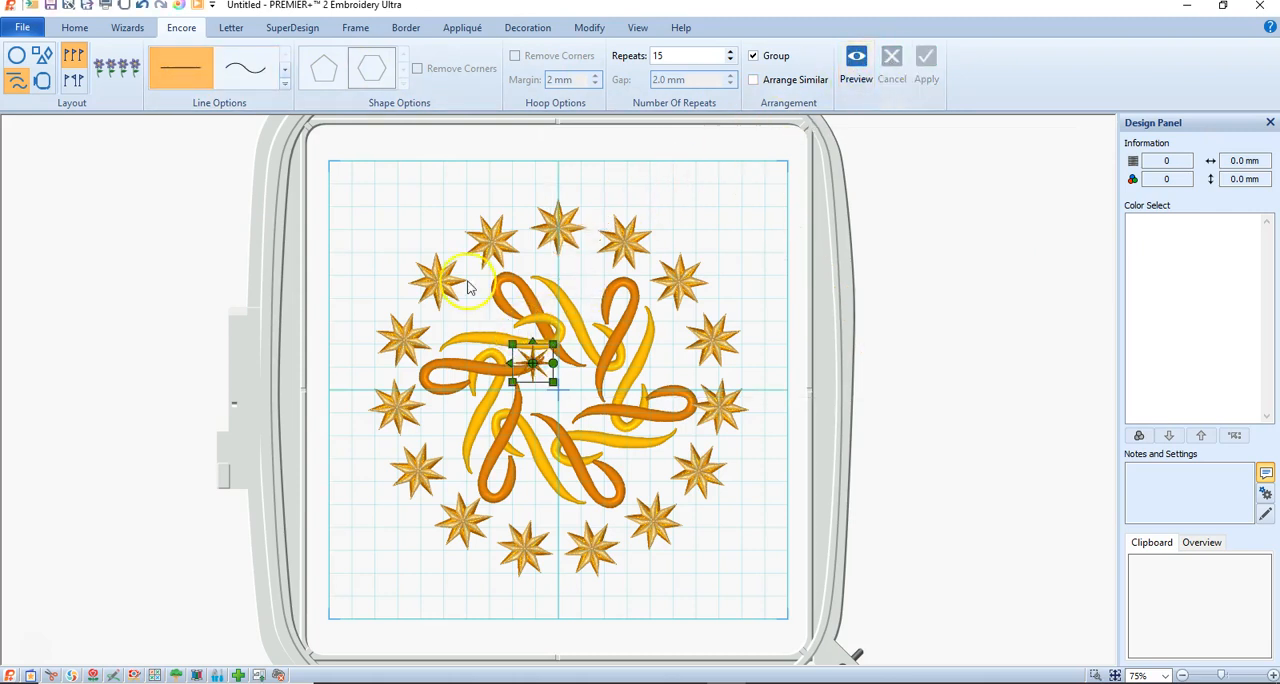
Preview the small star in a straight line layout and reduce it to 9 repeats.
click(181, 76)
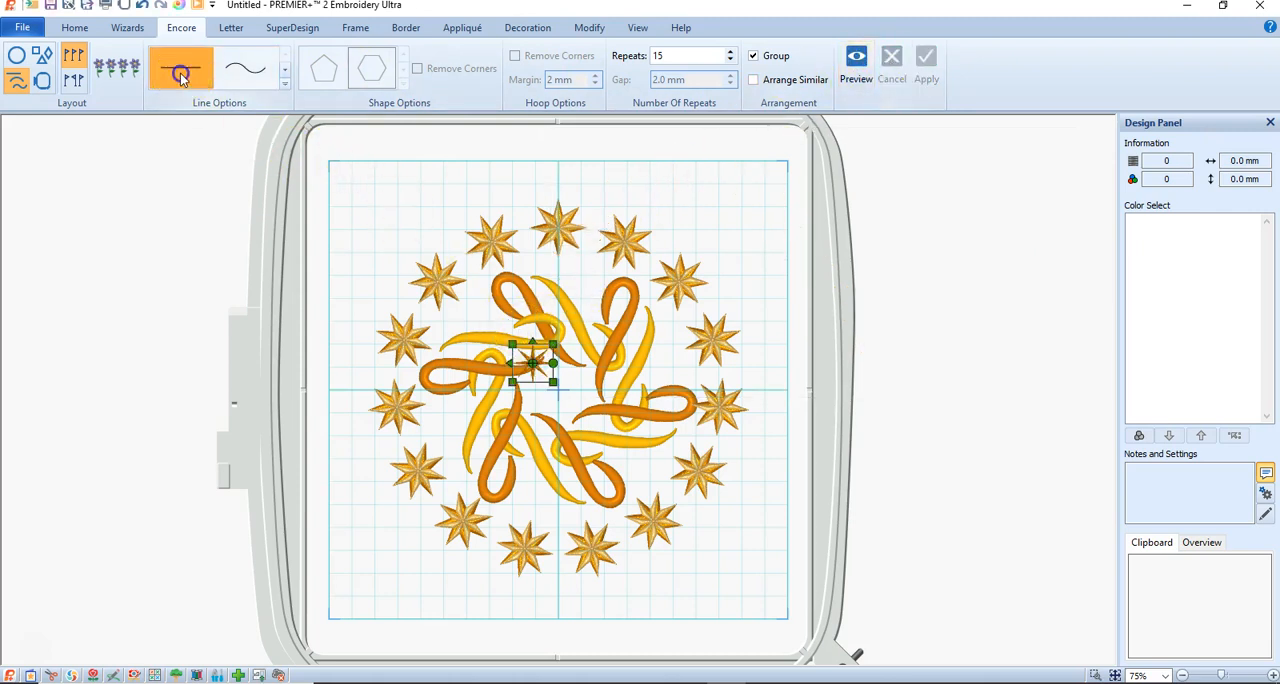
click(852, 64)
click(844, 392)
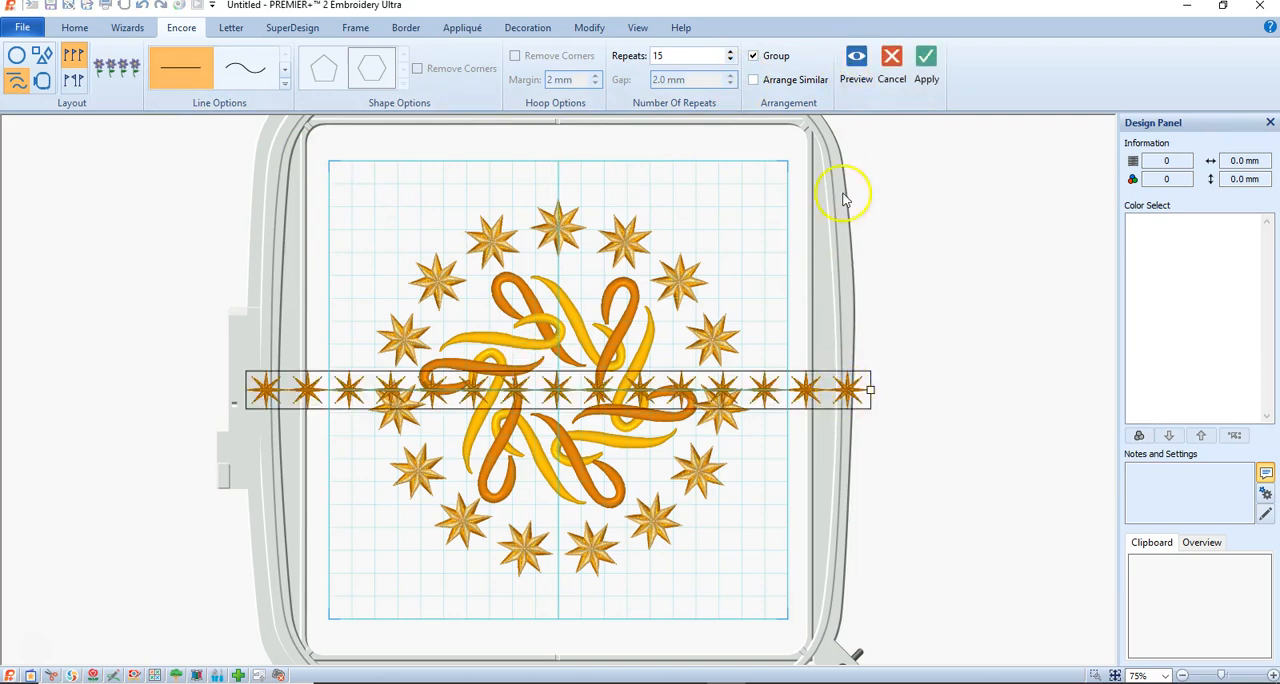
click(688, 56)
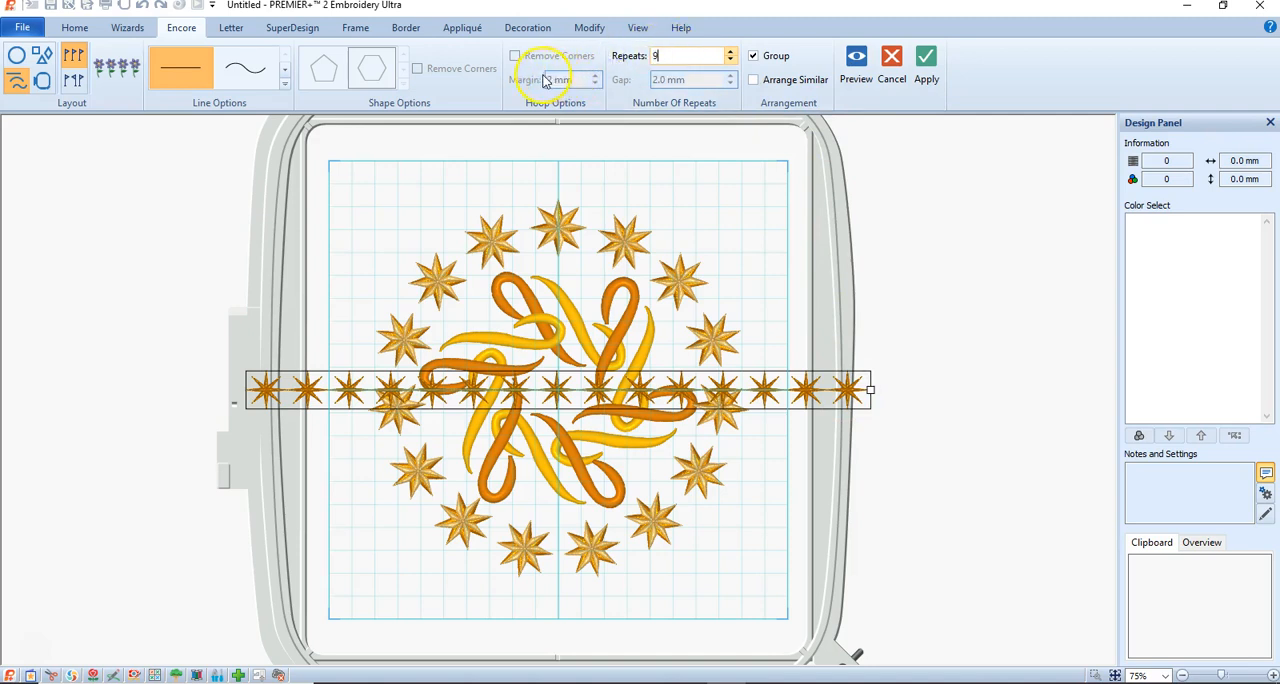
text(9)
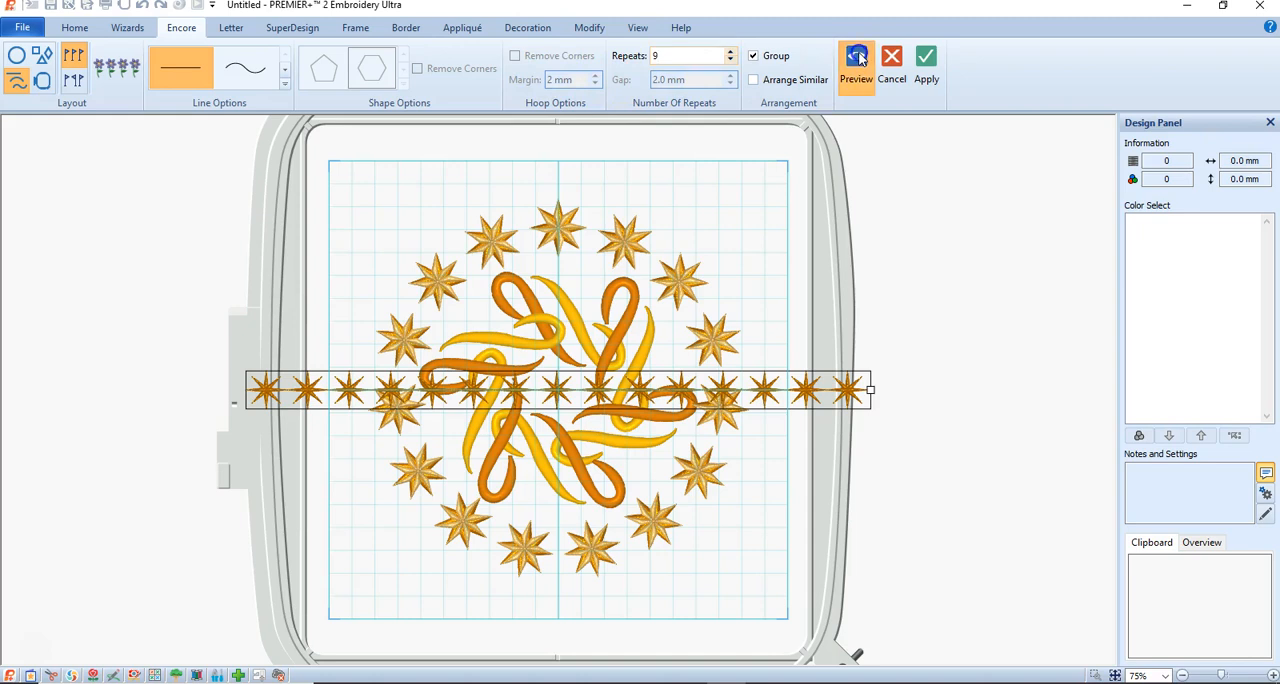
click(856, 60)
Try to center the previewed star row below the star circle and duplicate it without applying the layout.
drag(648, 392, 636, 600)
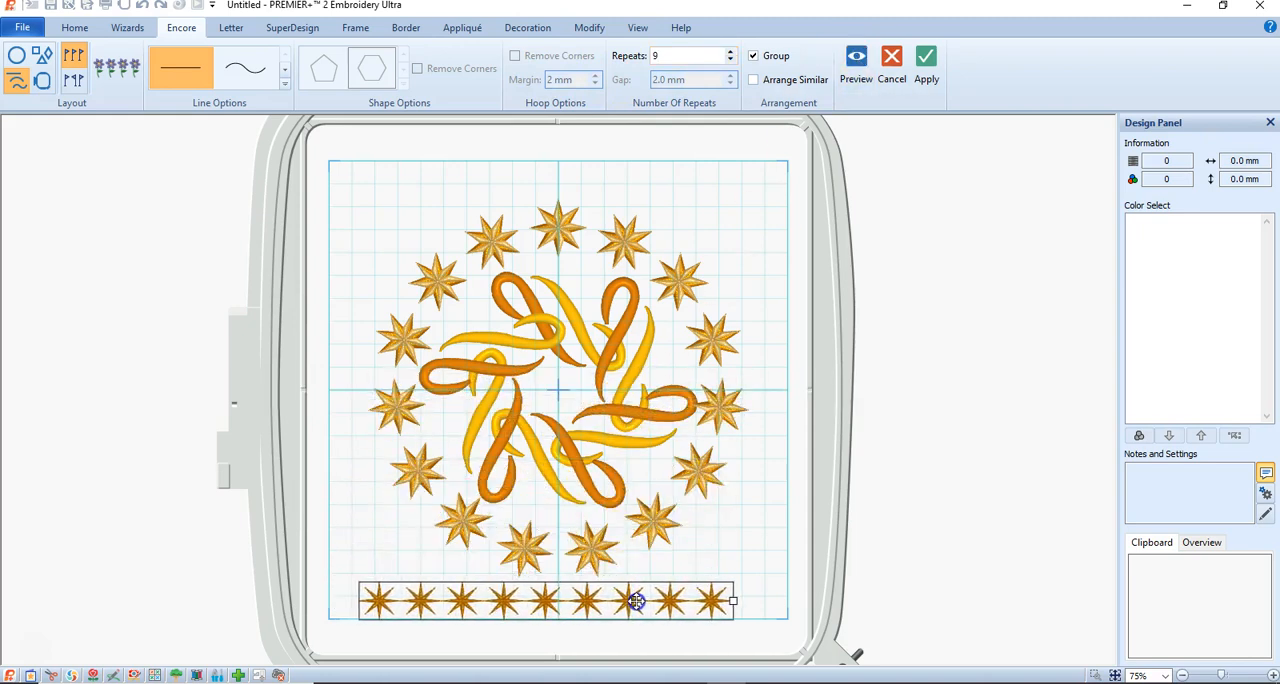
drag(700, 598, 713, 598)
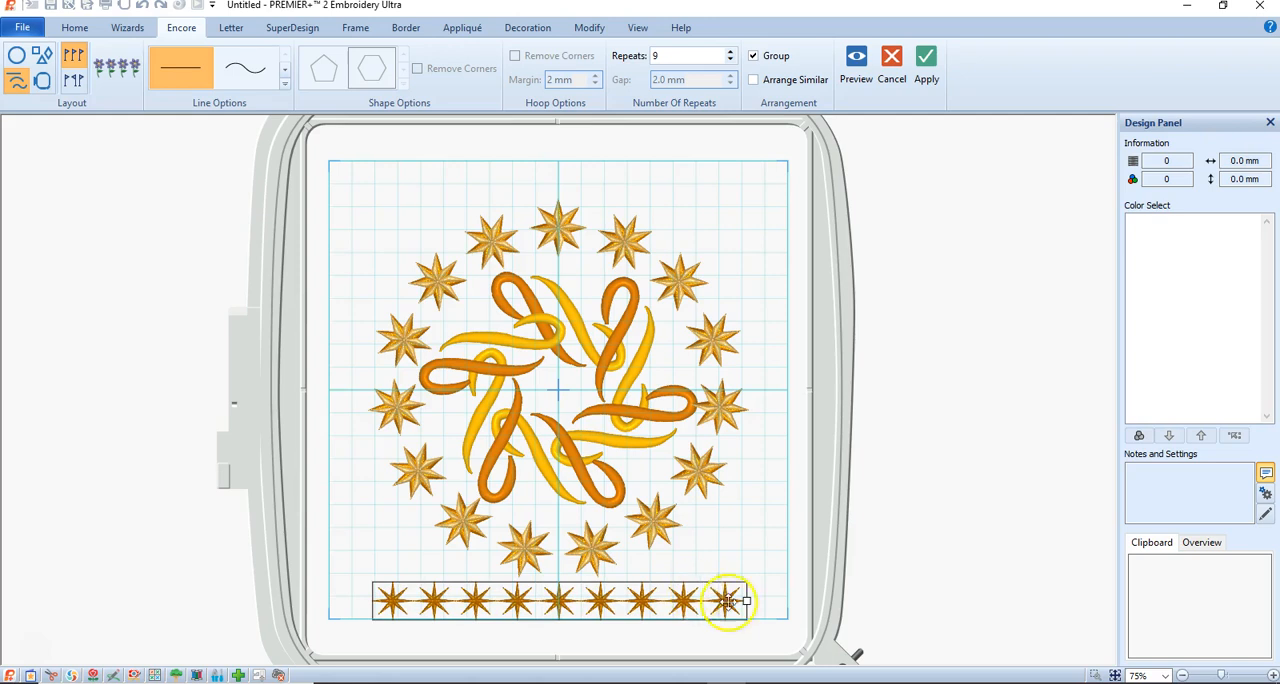
mouse_move(680, 600)
mouse_down()
mouse_move(677, 333)
mouse_move(659, 474)
mouse_move(676, 599)
mouse_up()
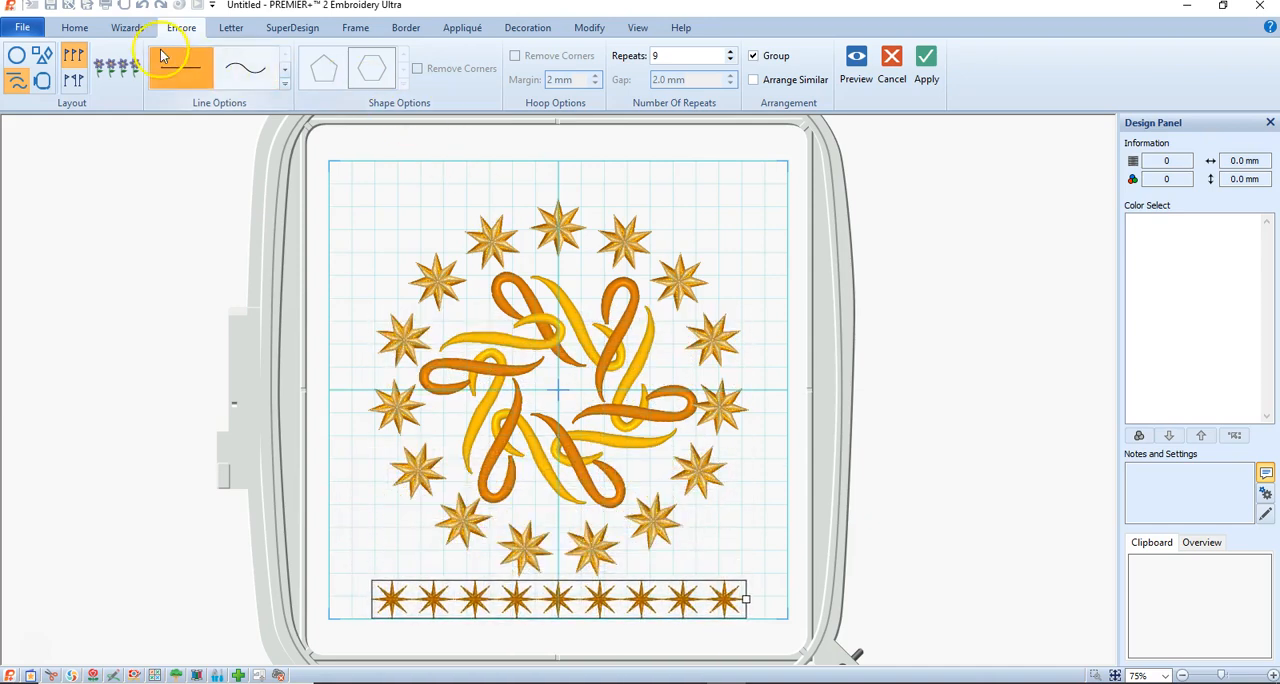
click(75, 27)
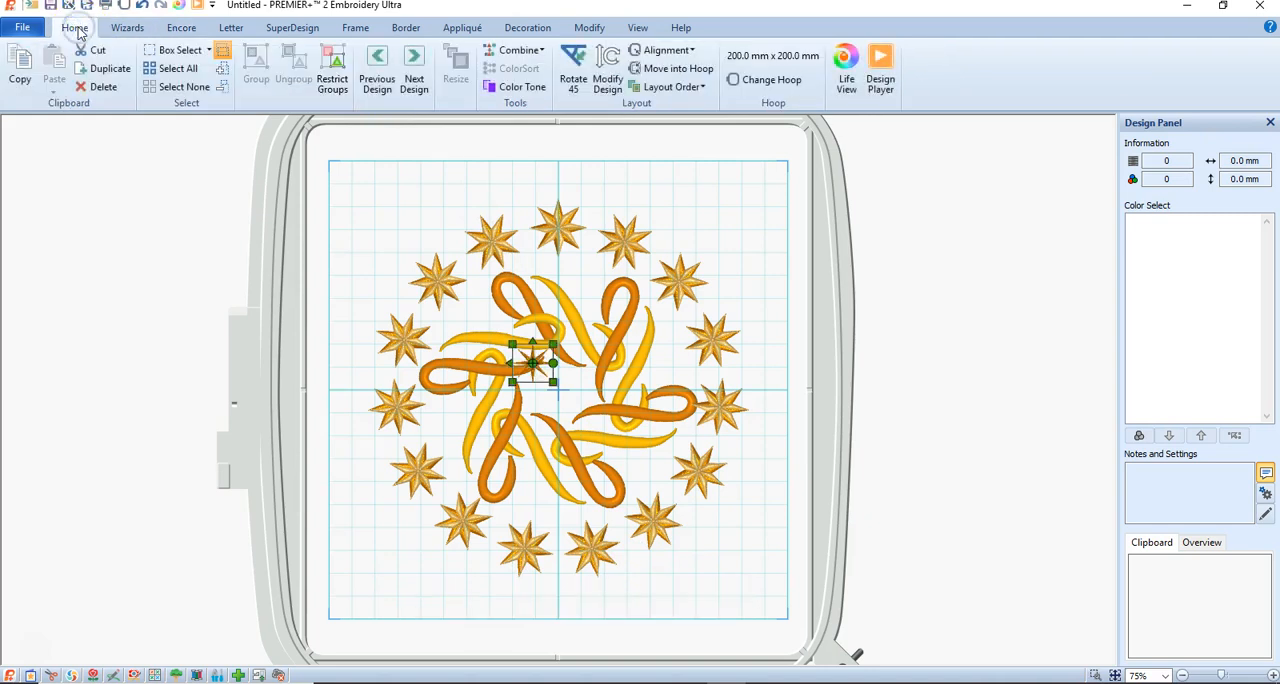
click(105, 74)
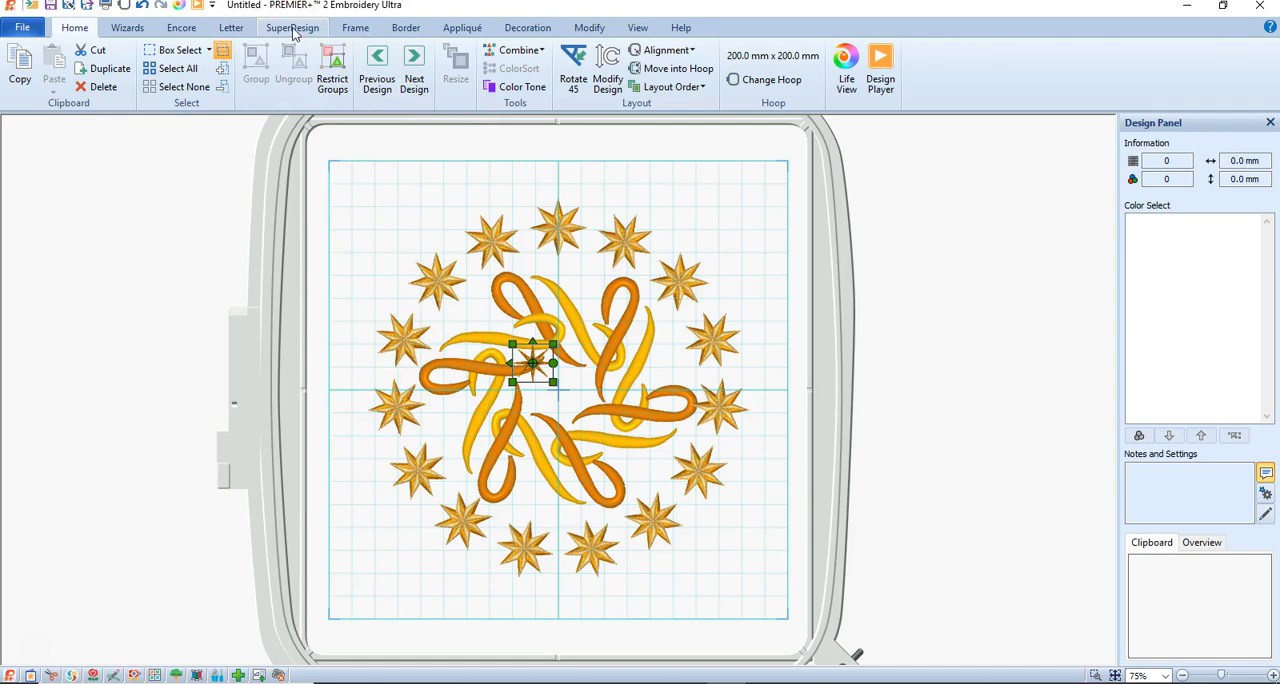
Apply the straight line layout of 9 small stars and center the row along the hoop's bottom edge.
click(175, 32)
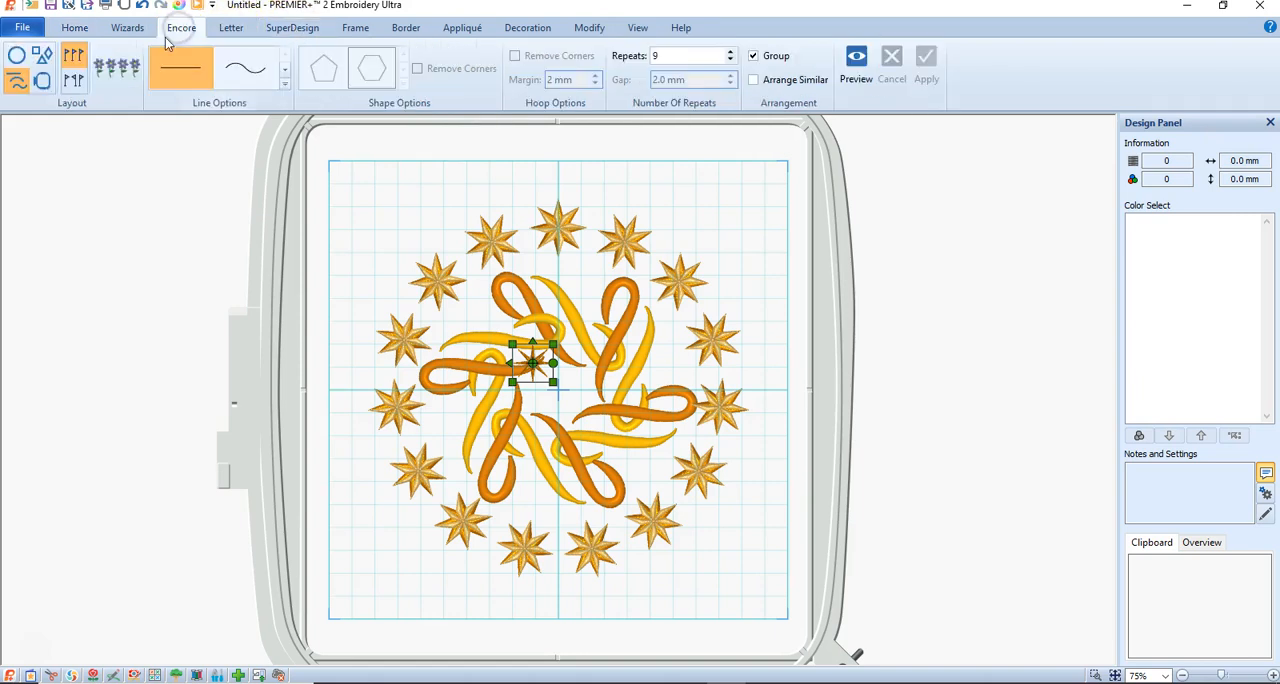
click(856, 62)
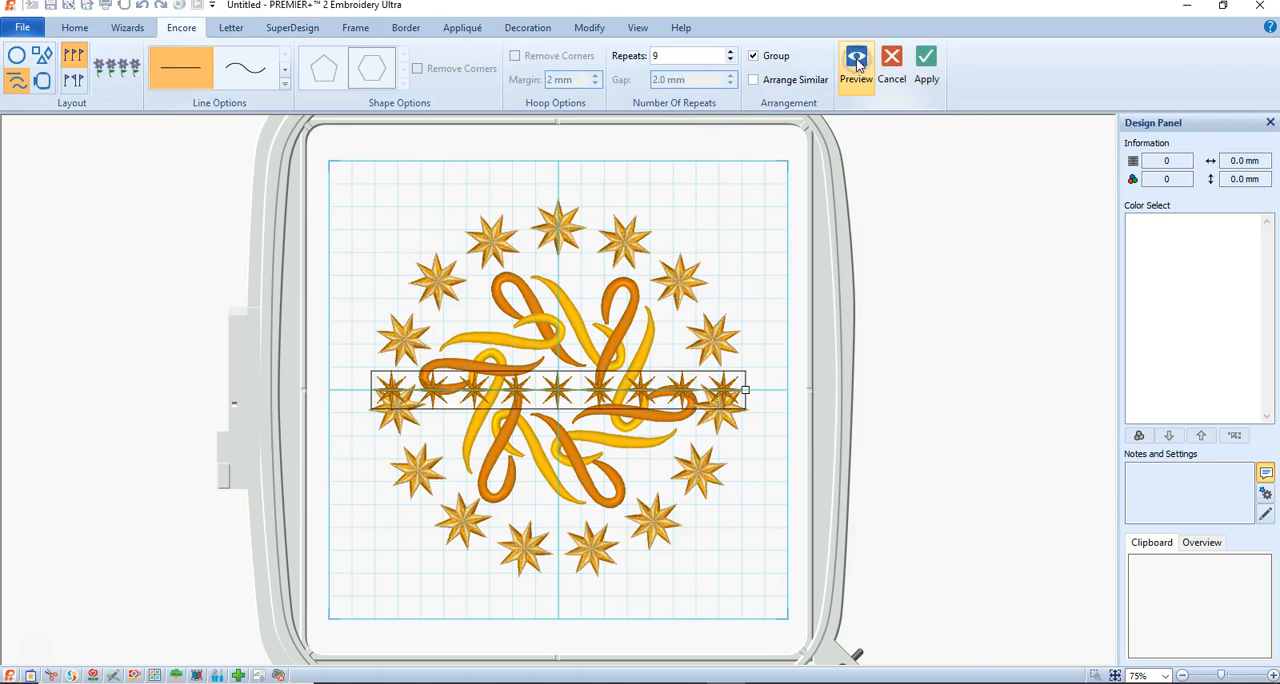
click(925, 65)
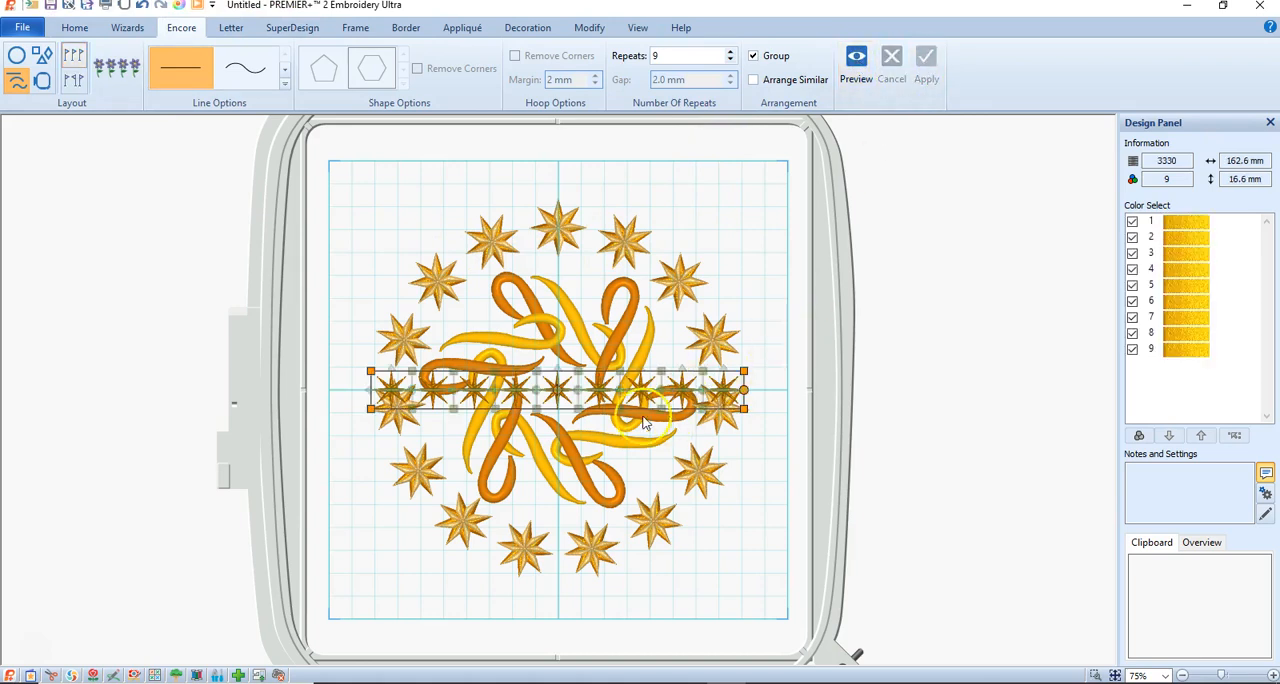
drag(593, 394, 591, 596)
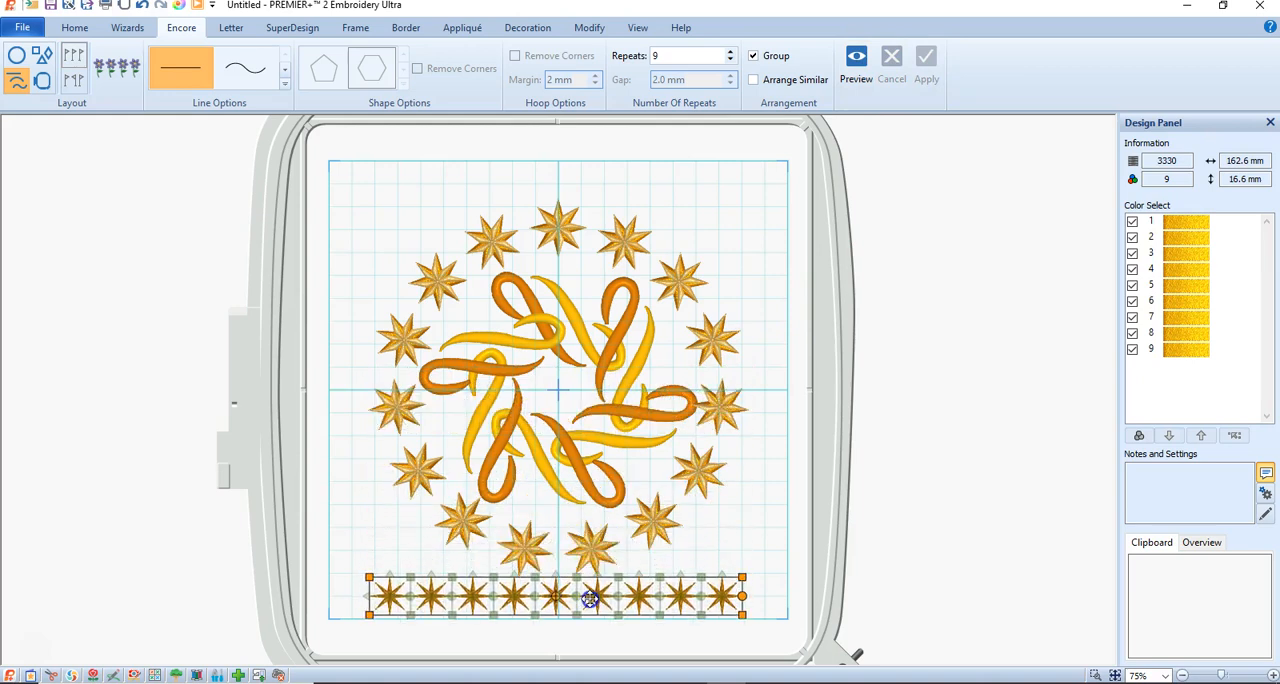
click(585, 612)
Copy the bottom star row, center the duplicate along the hoop's top edge and deselect.
key(ctrl+c)
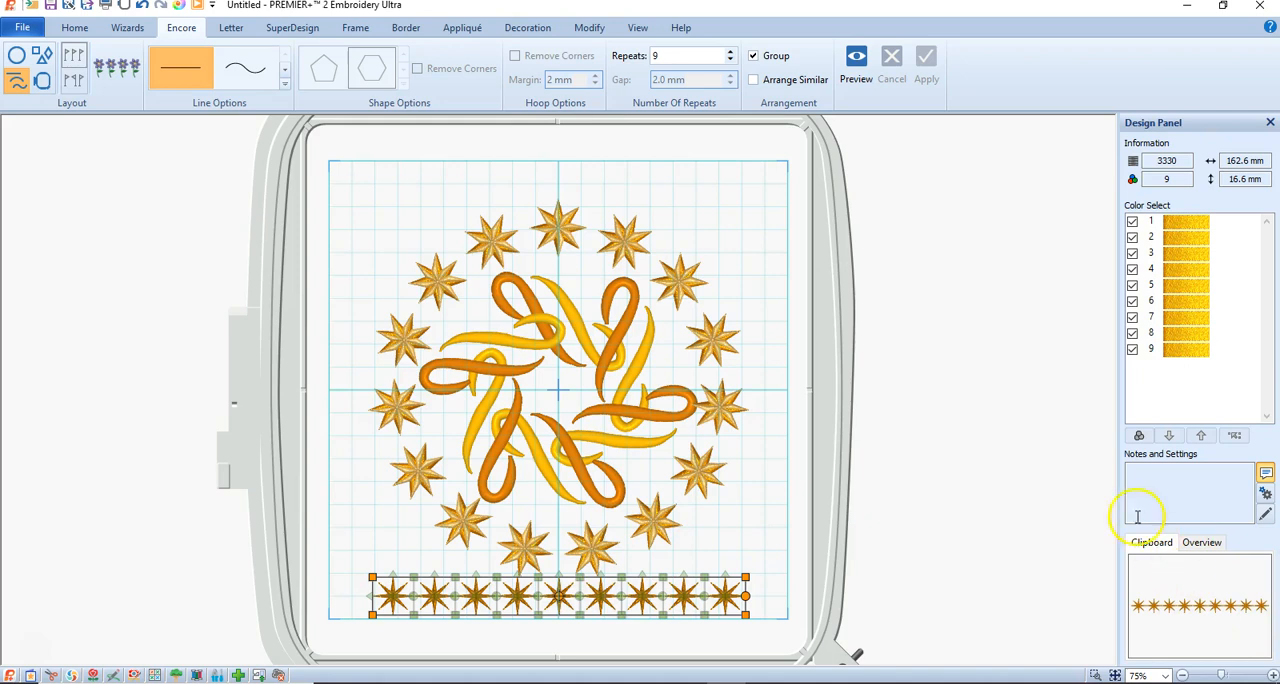
drag(661, 593, 658, 181)
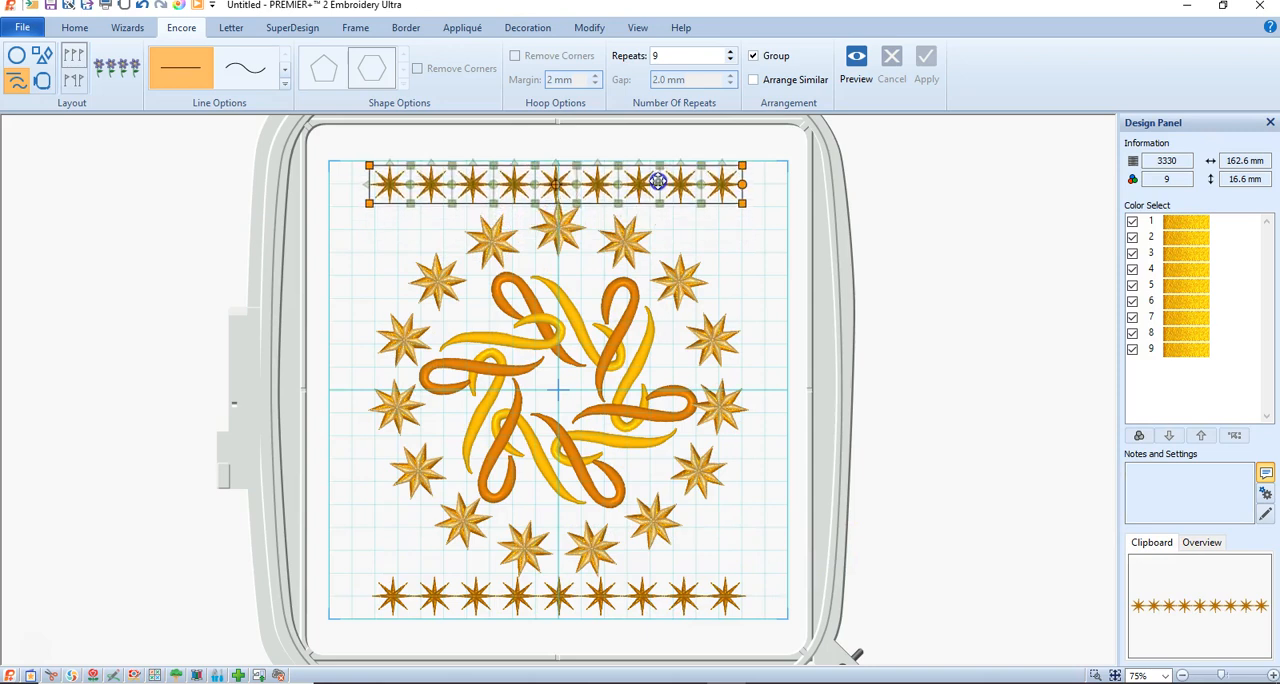
click(946, 262)
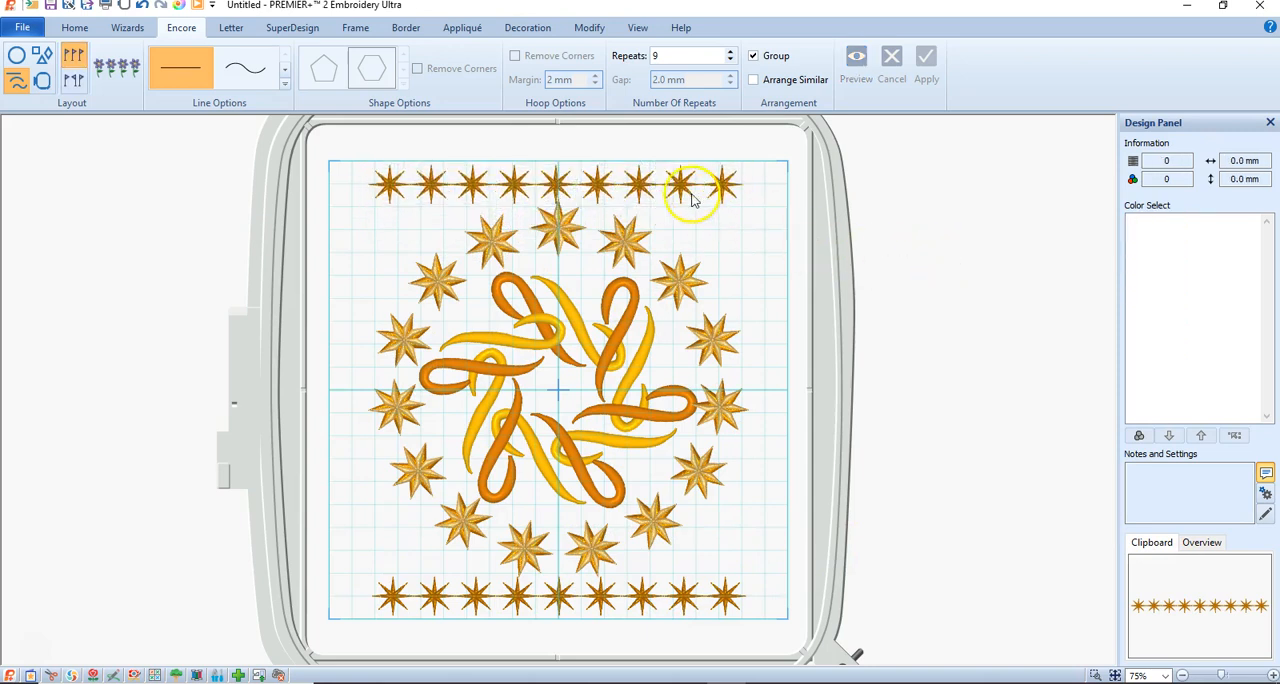
click(665, 180)
drag(670, 182, 671, 182)
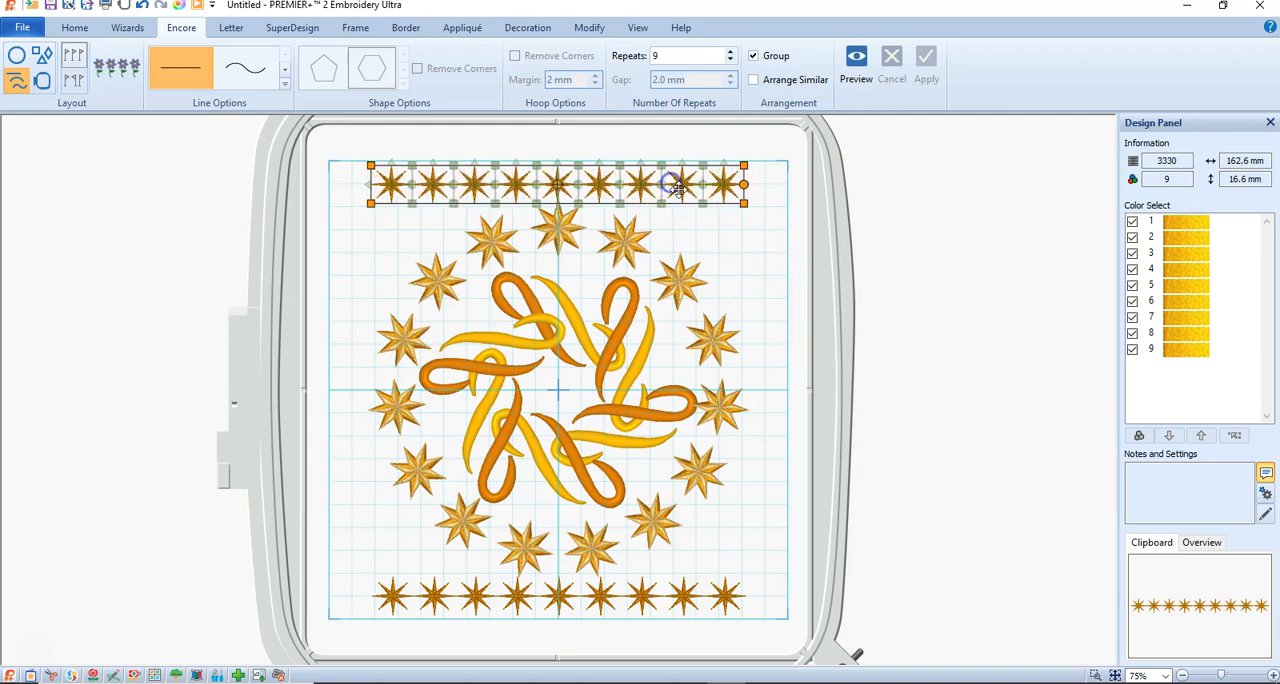
click(753, 285)
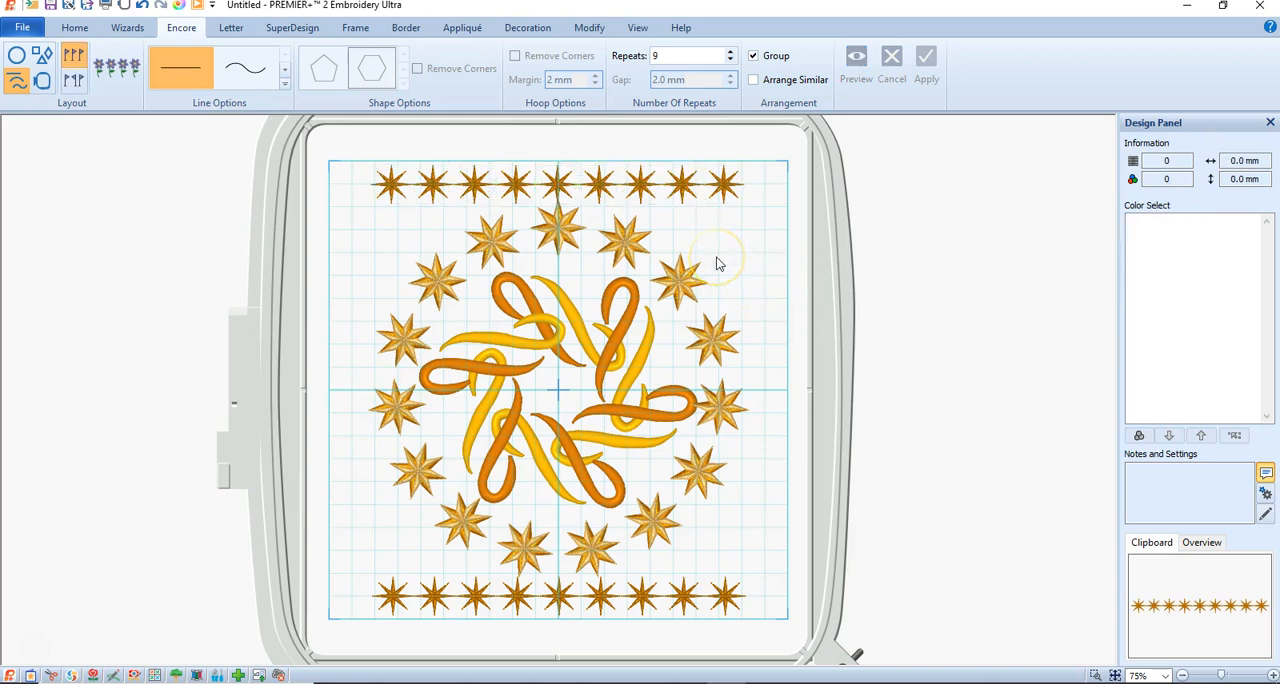
Paste a third star row, rotate it to vertical, place it along the hoop's right edge and copy it.
key(ctrl+v)
drag(653, 599, 790, 352)
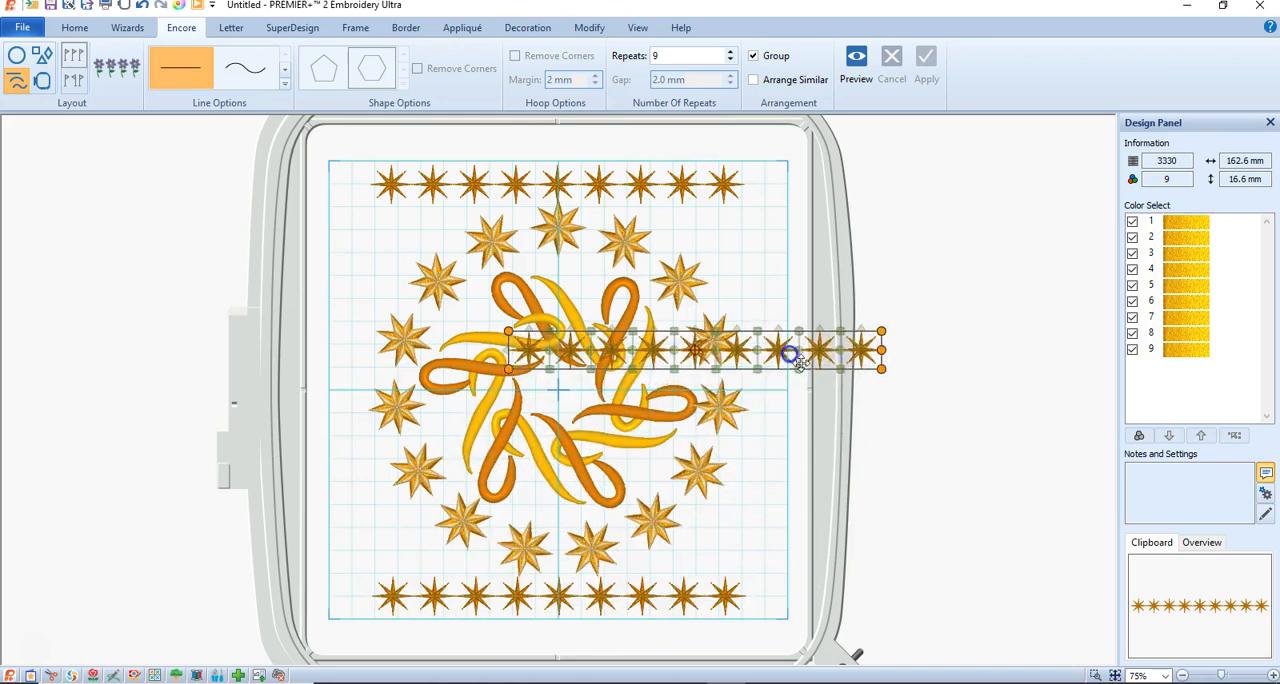
click(889, 352)
drag(889, 352, 699, 193)
drag(688, 303, 756, 345)
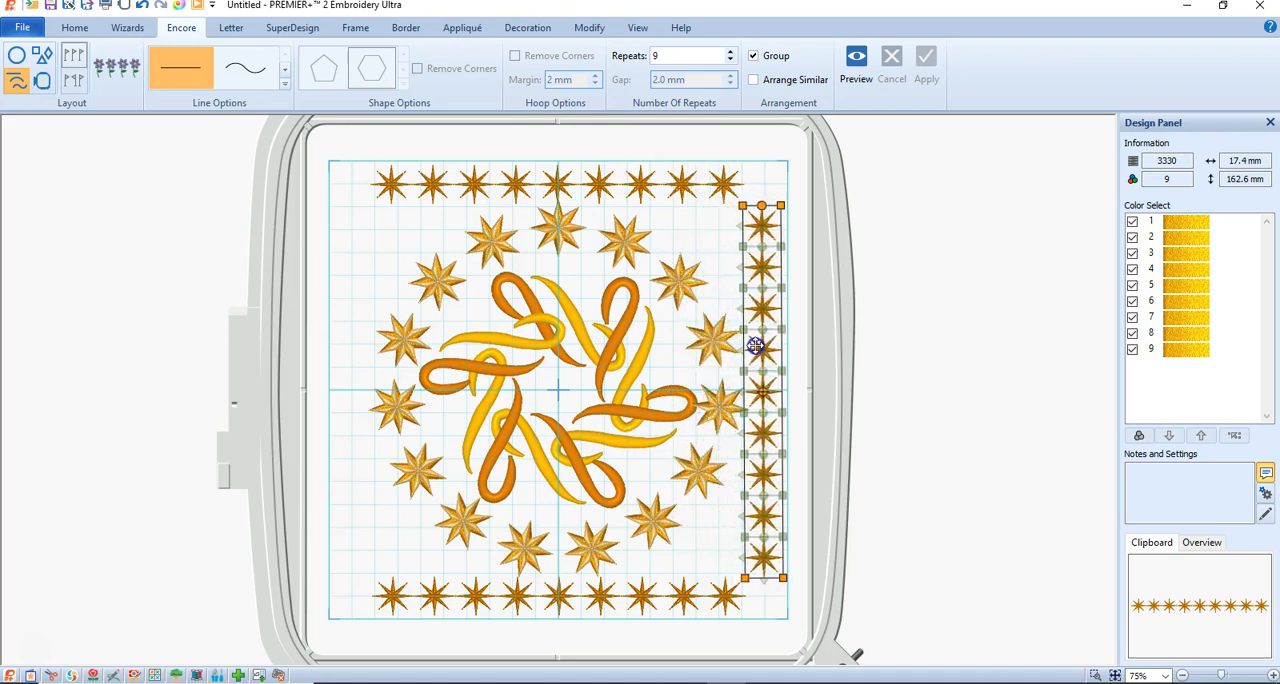
key(ctrl+c)
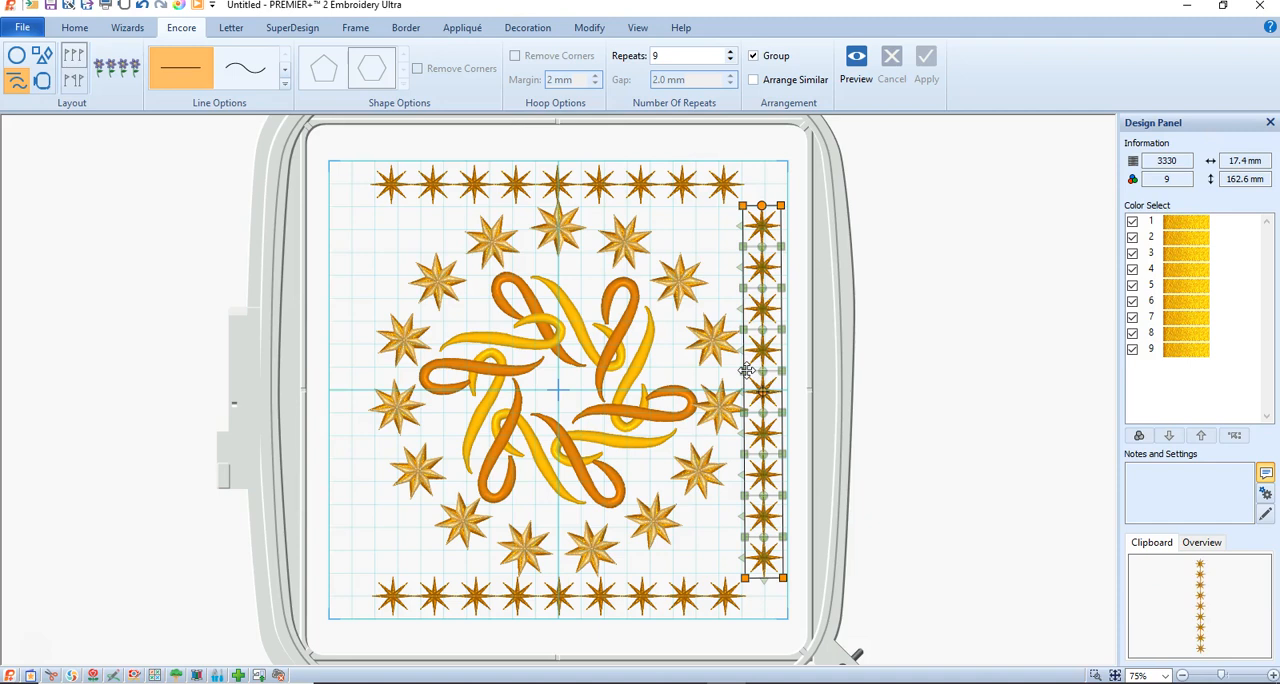
Paste a second vertical star row, place it along the hoop's left edge opposite the first and deselect it.
key(ctrl+v)
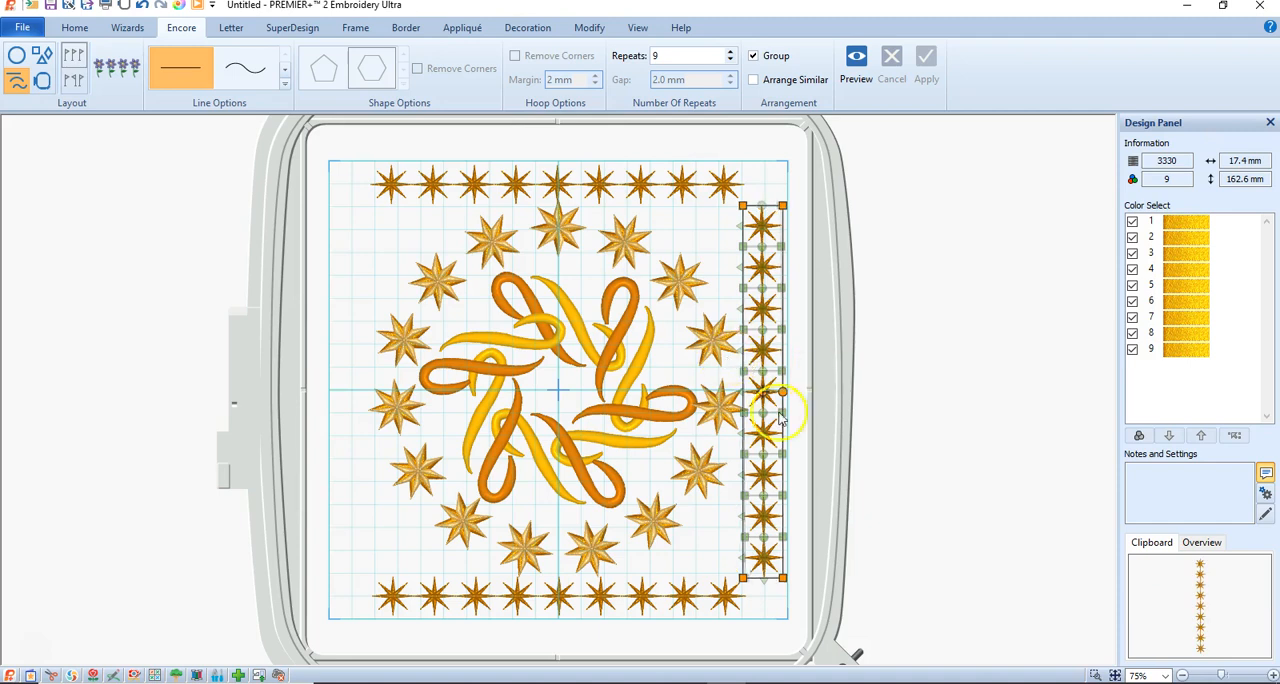
drag(760, 451, 349, 455)
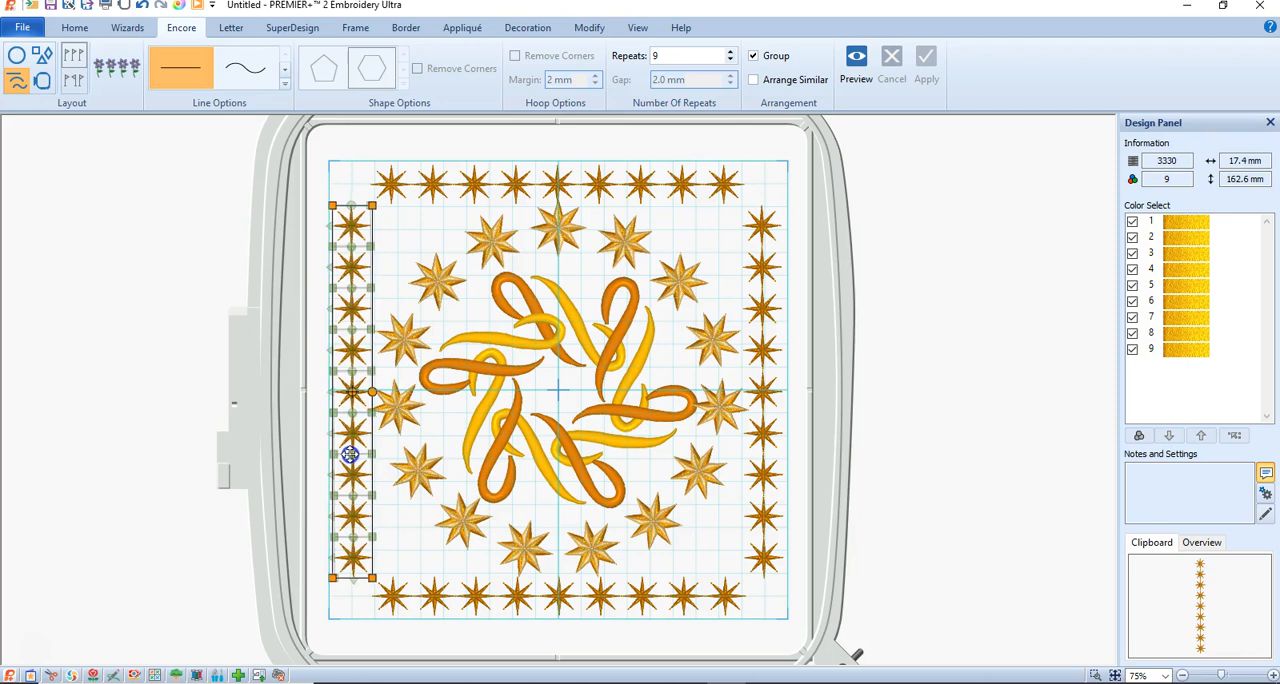
click(928, 458)
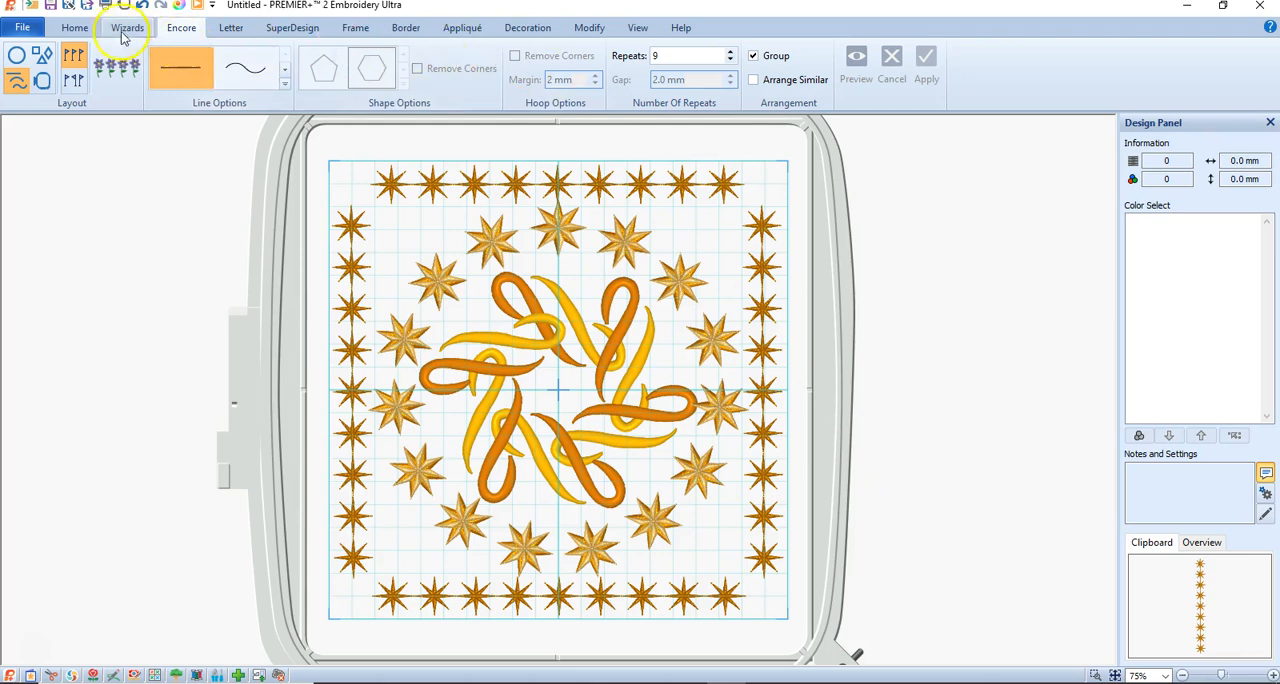
Combine all designs in the hoop into one and apply ColorSort to reduce its thread color changes.
click(76, 30)
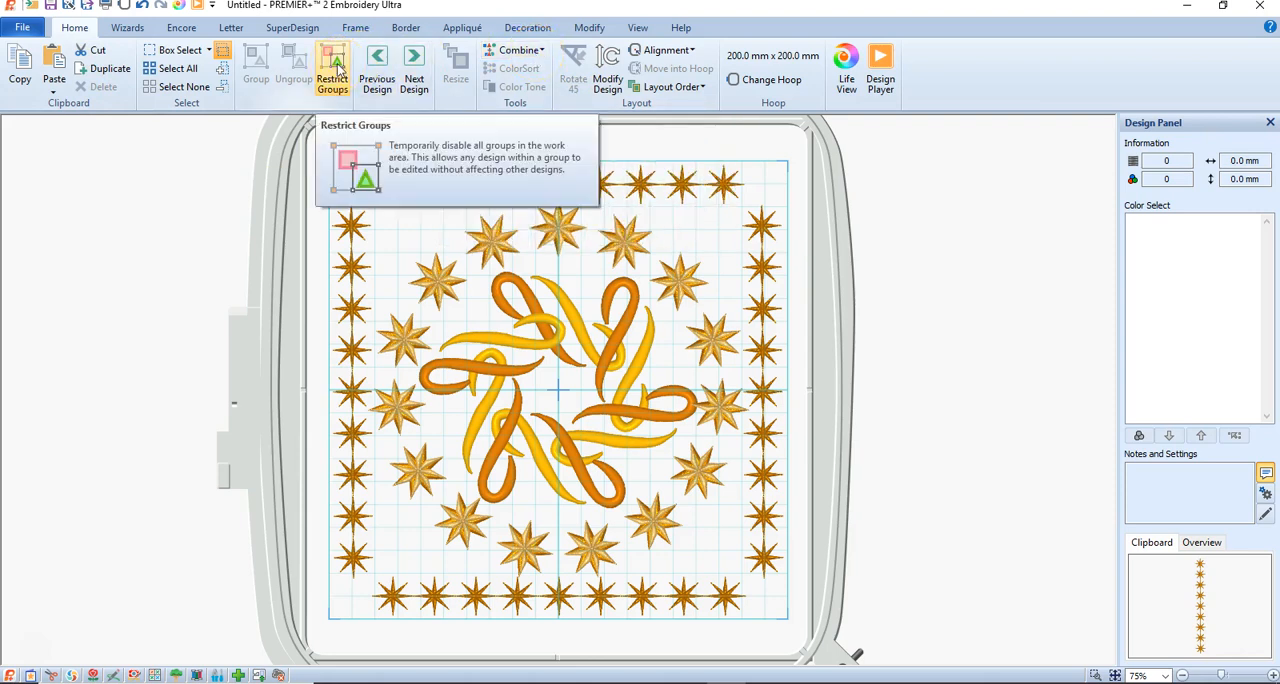
click(498, 49)
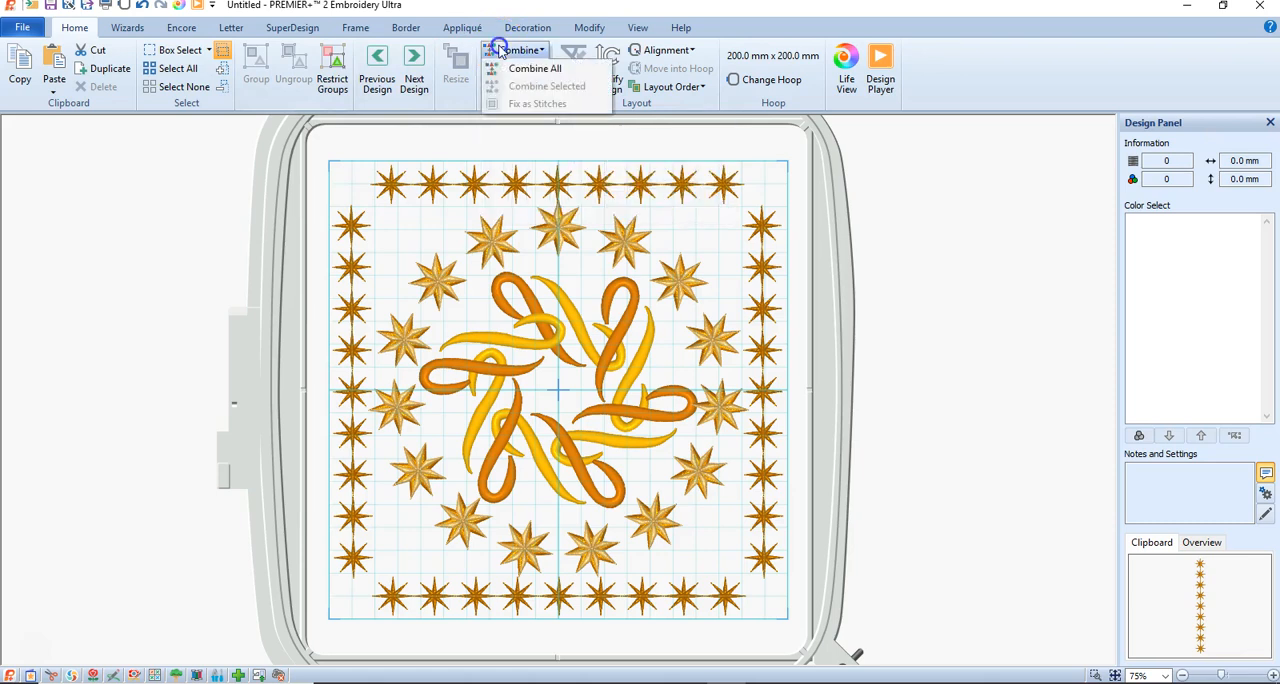
click(522, 69)
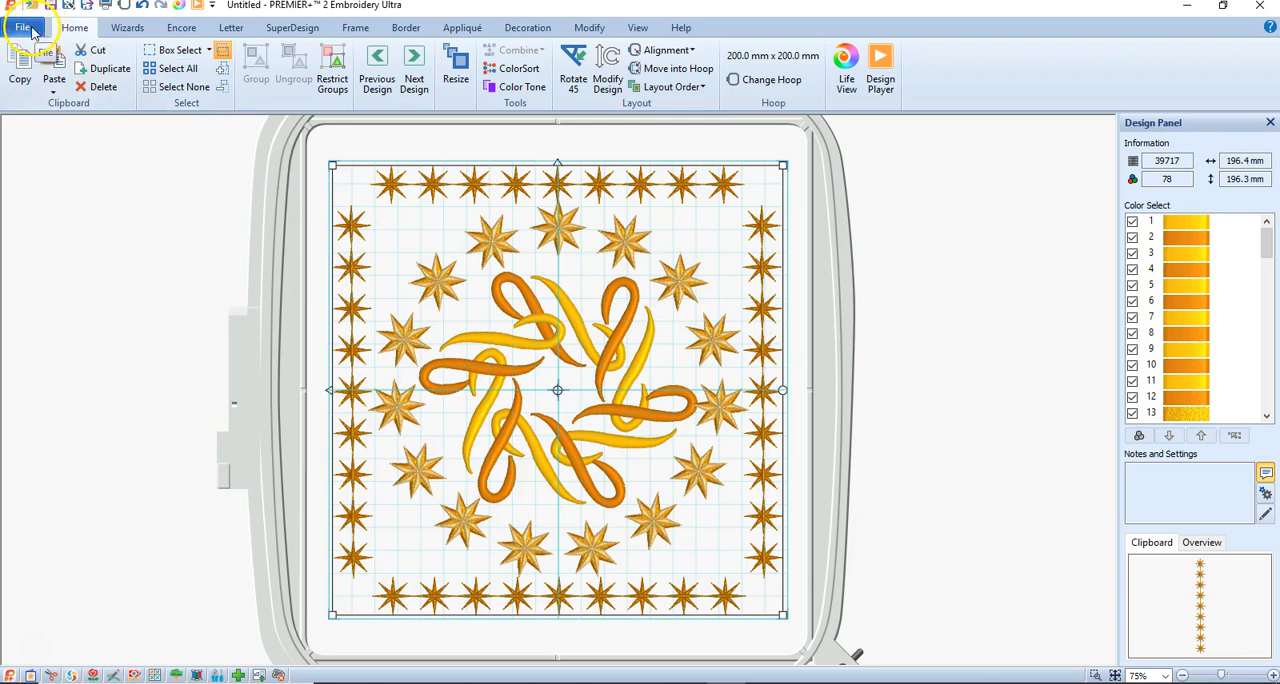
click(530, 70)
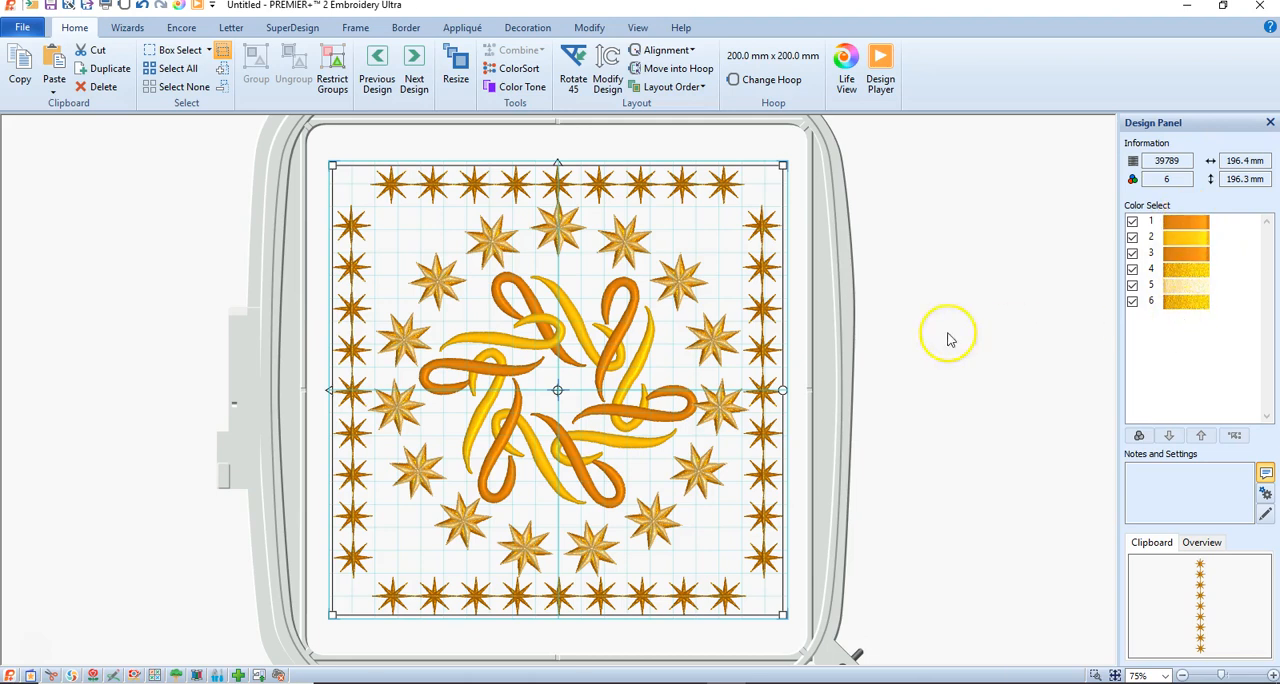
Export the combined design to the mySewnet Cloud folder as encore-flourish in Husqvarna Viking / Pfaff (*.vp3) format.
click(23, 28)
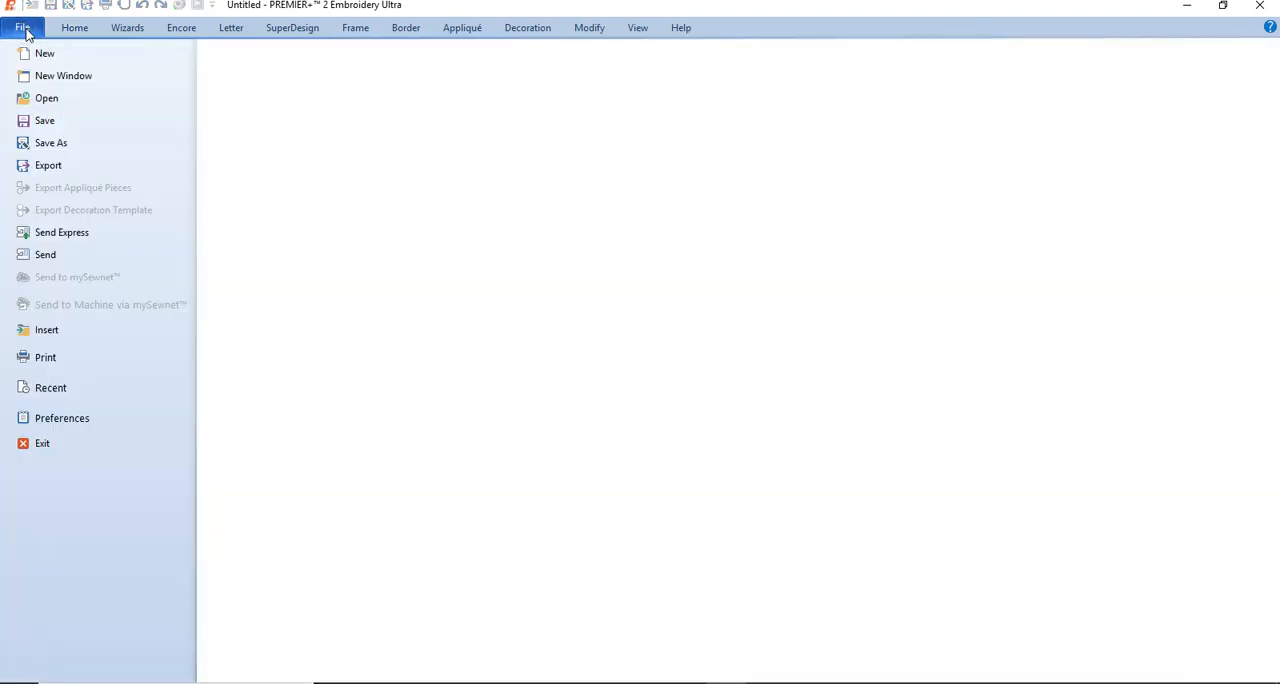
click(32, 166)
click(663, 606)
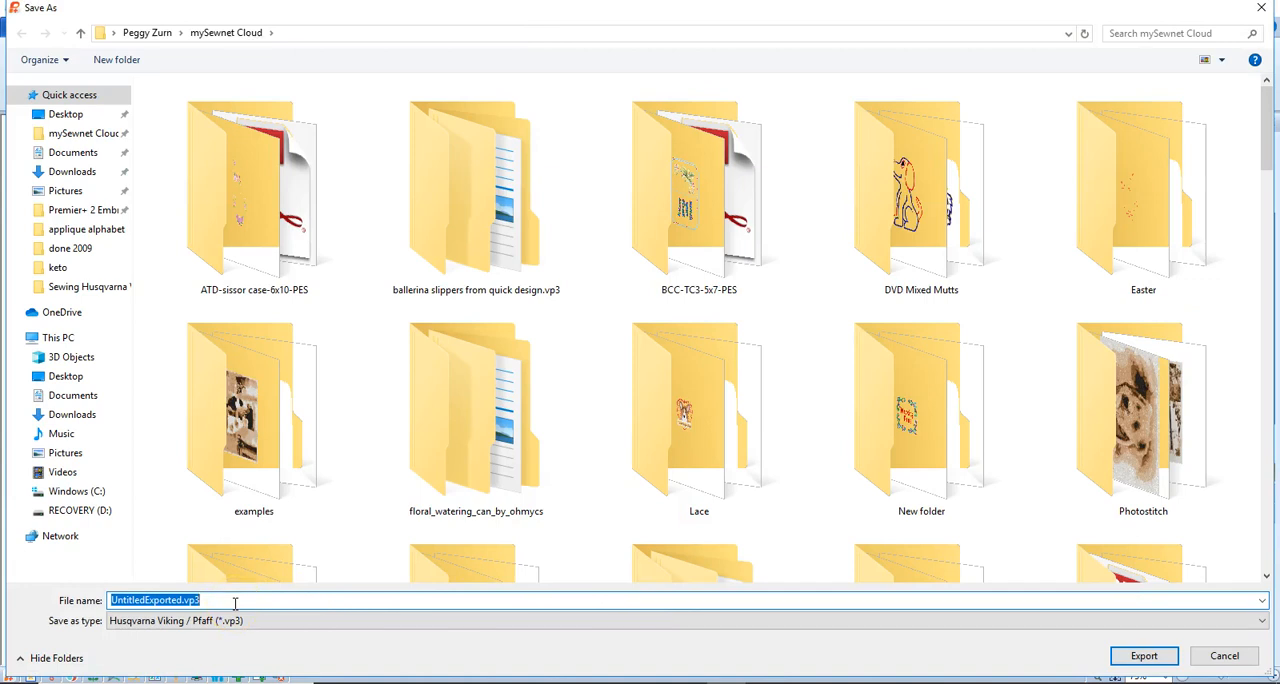
text(encore-flourish)
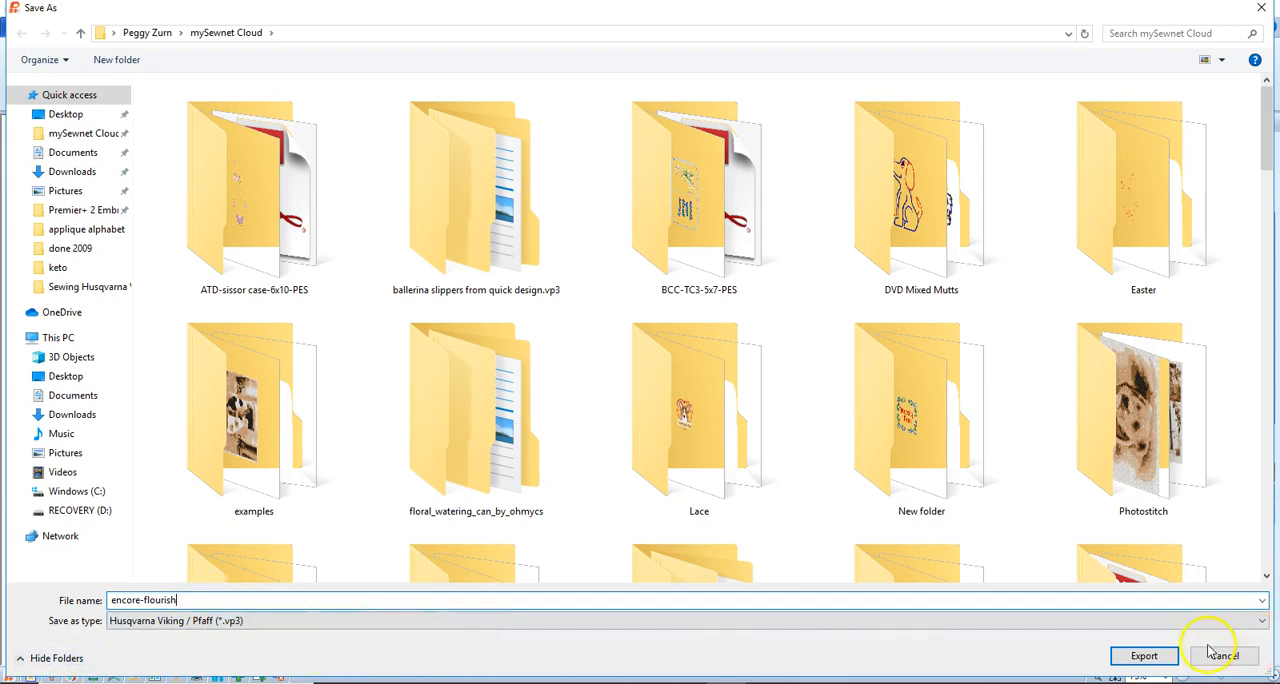
click(1145, 660)
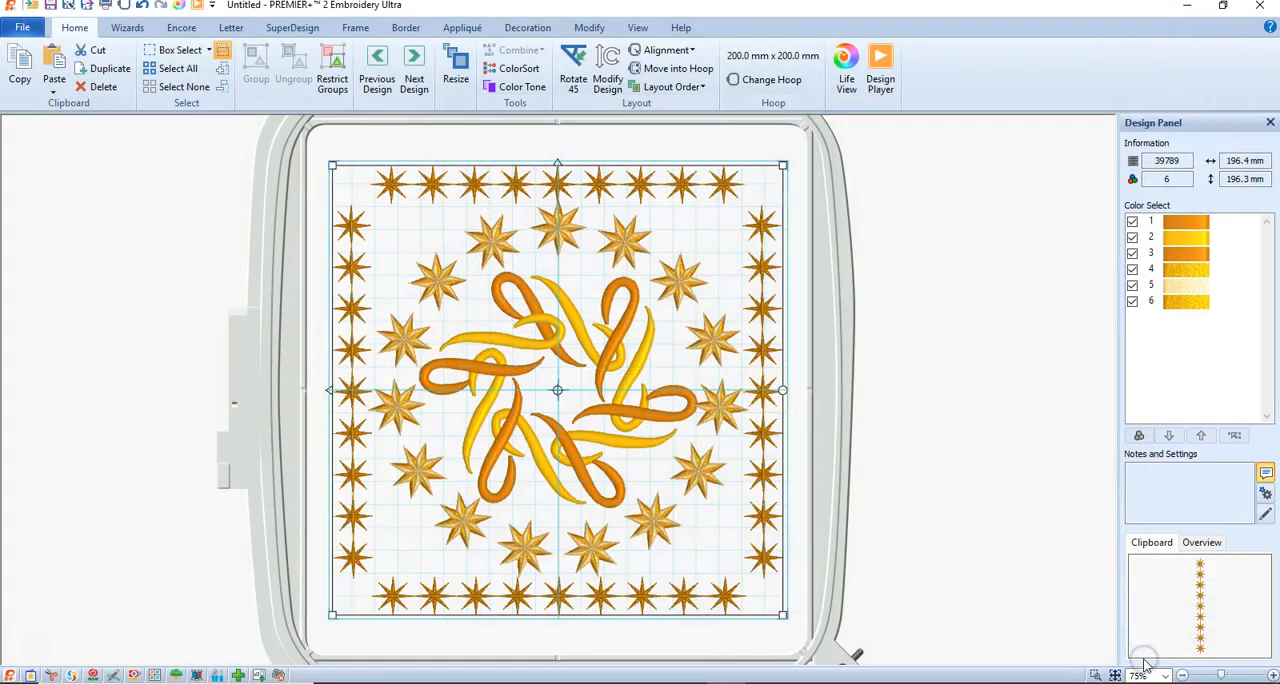